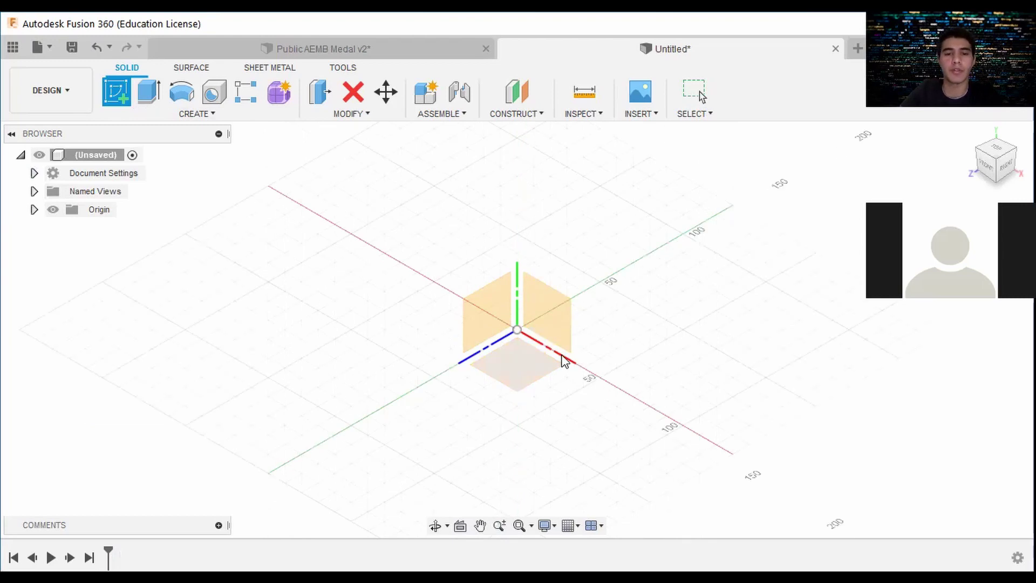
Sketch an 18 mm diameter circle centred on the origin on the vertical YZ plane
left_click(488, 318)
left_click(197, 114)
left_click(181, 92)
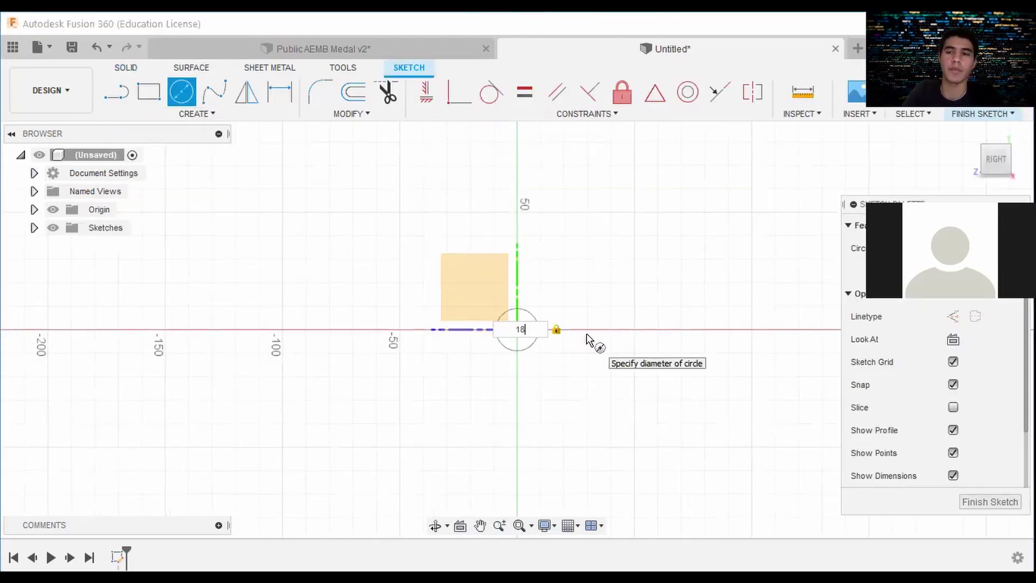
key("Return")
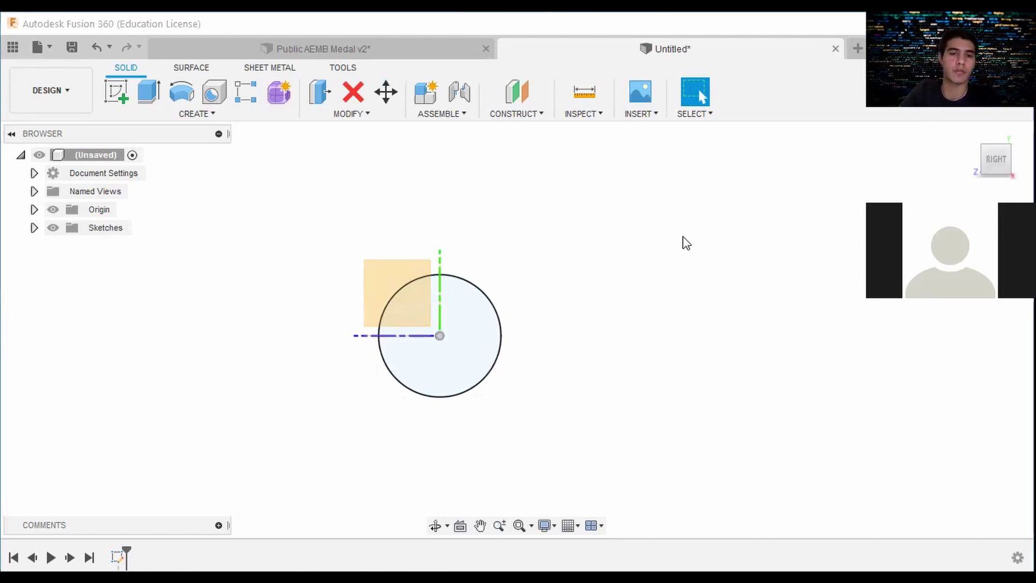
Extrude the circular profile 2 mm as a new body to form the medal disc
key("e")
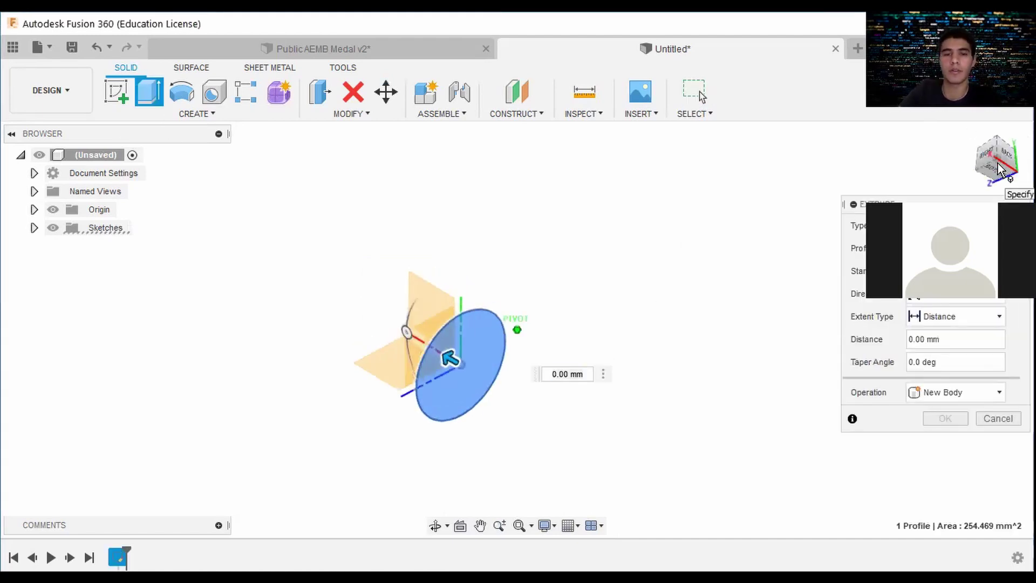
double_click(923, 339)
type("2")
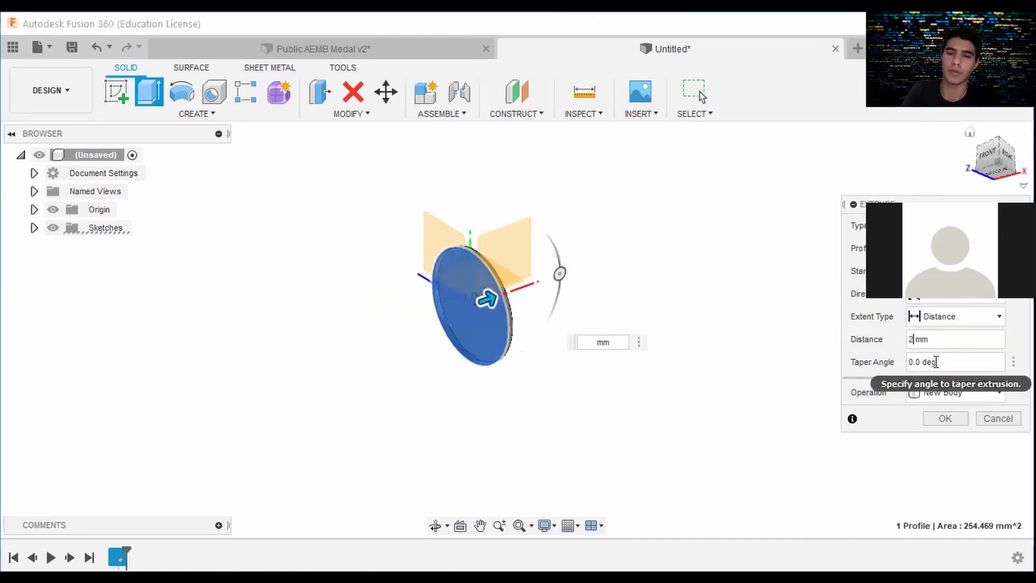
left_click(945, 419)
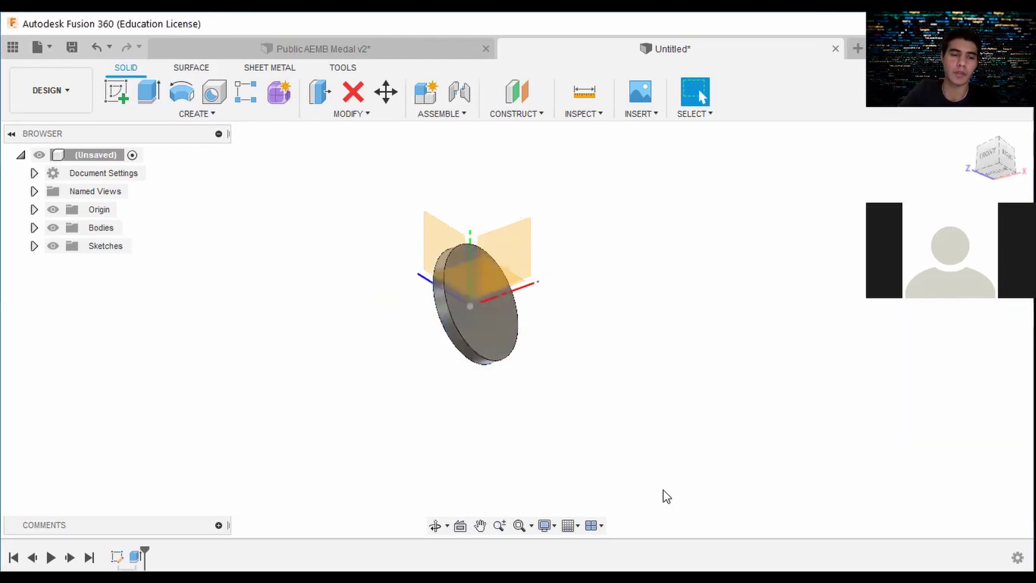
Reopen the disc's extrusion feature and review its distance, taper and operation options
right_click(136, 557)
left_click(162, 408)
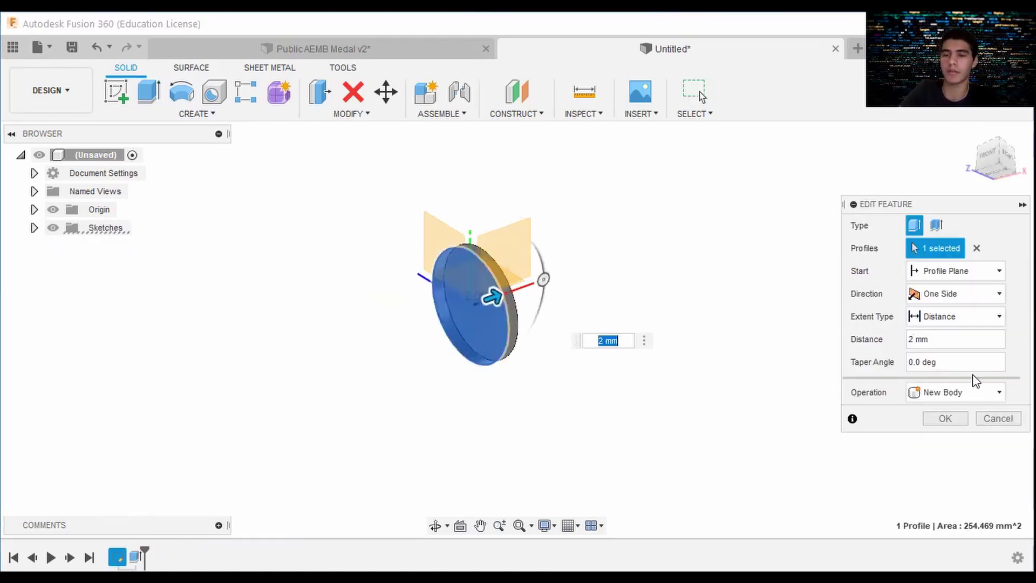
middle_click_drag(530, 389, 516, 329, "shift")
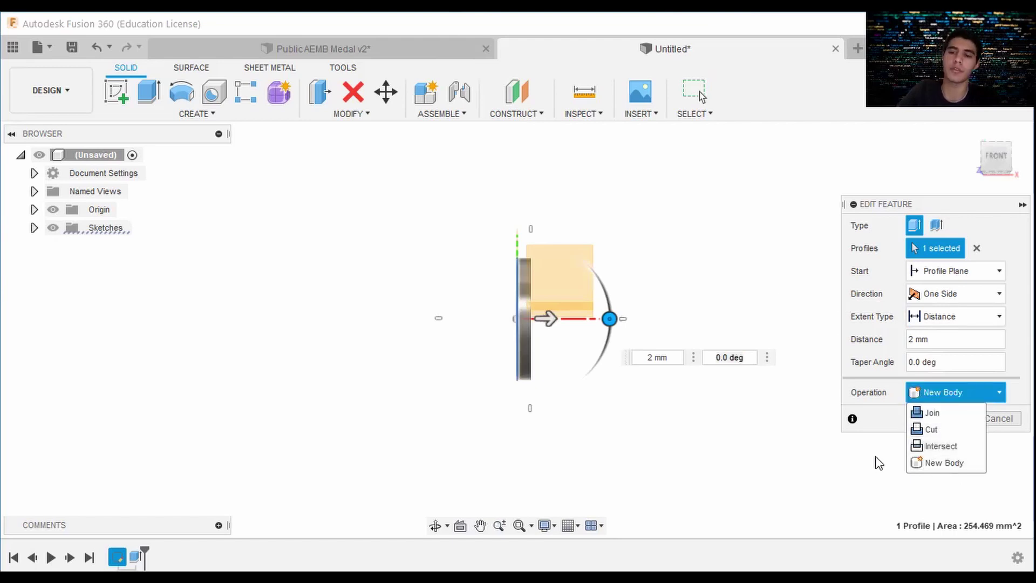
key("Return")
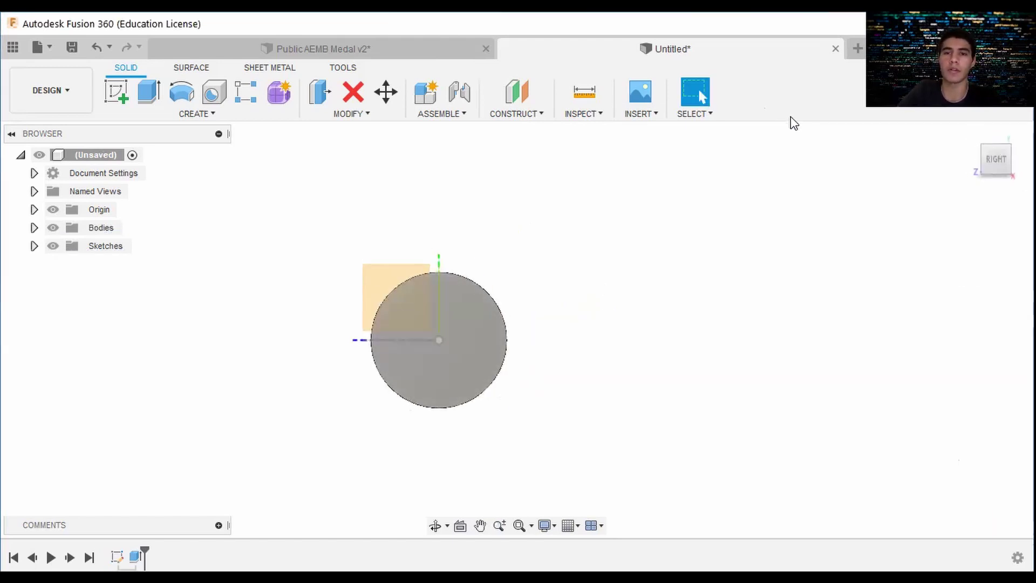
Insert the image "EMBS Logo - Campus Life (6)" from the computer as a canvas on the disc's flat face
left_click(652, 114)
left_click(652, 116)
left_click(651, 165)
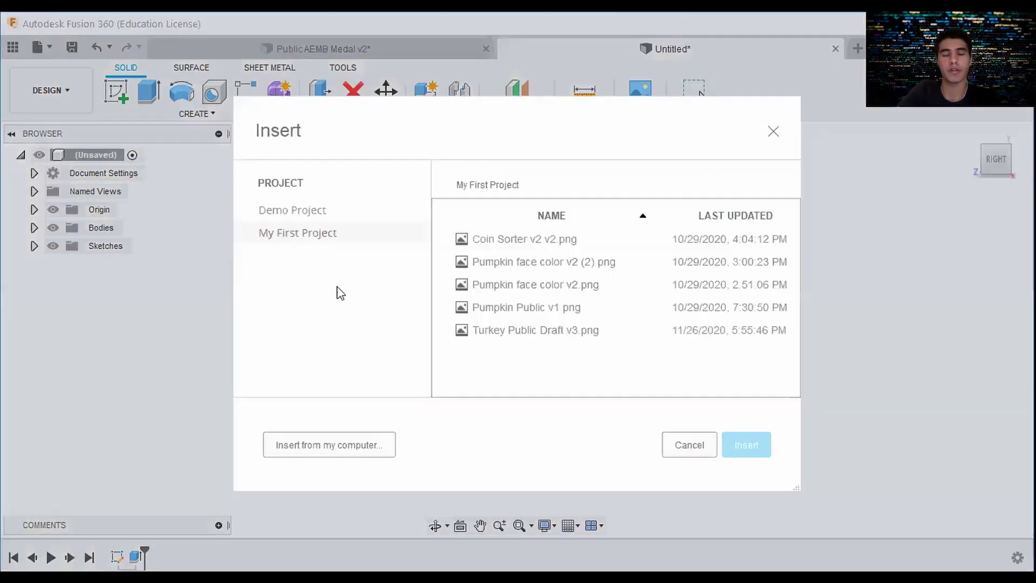
left_click(345, 443)
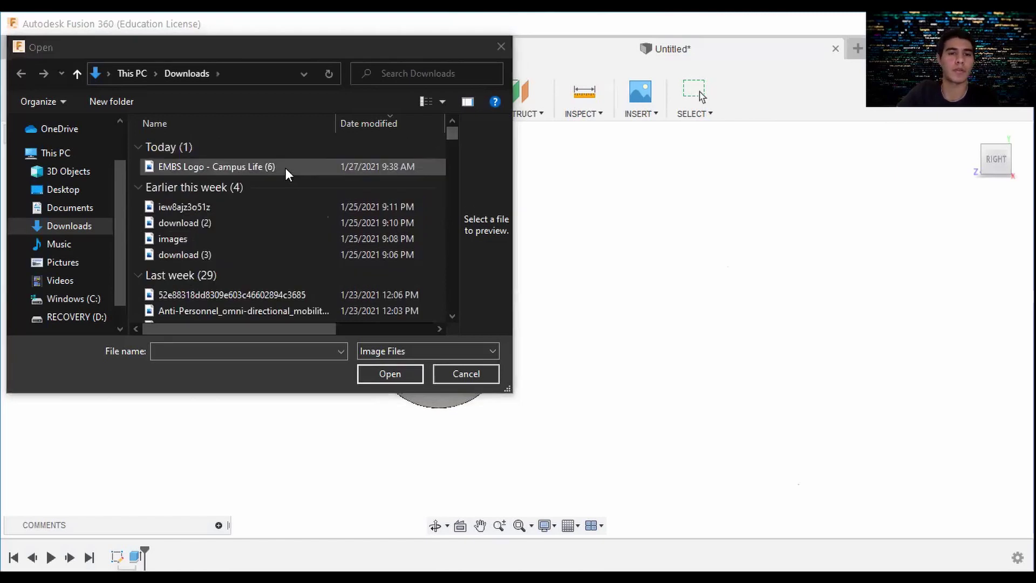
double_click(284, 169)
left_click(455, 323)
scroll(672, 310, "up", 5)
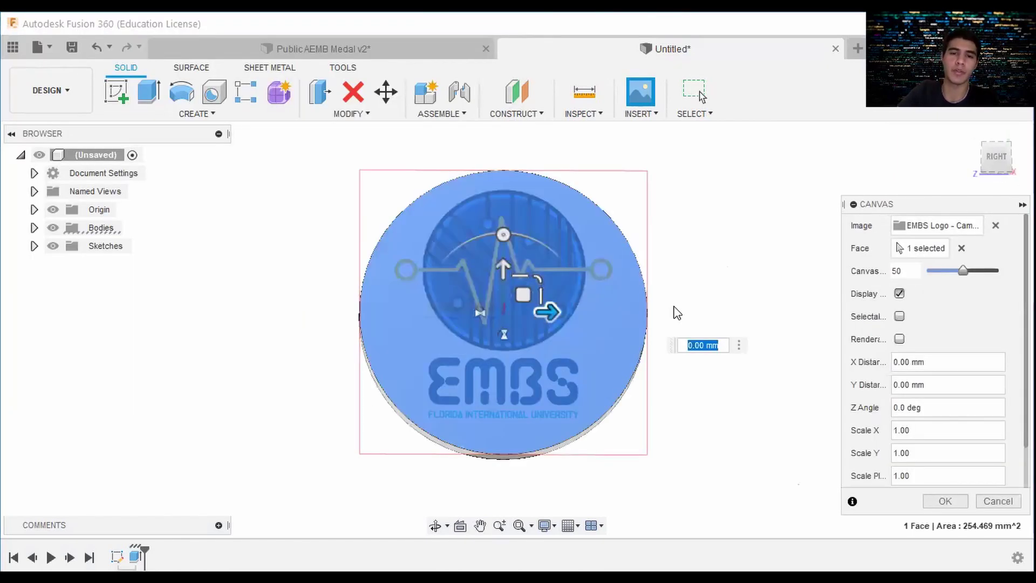
Enlarge and shift the logo canvas so its circular emblem is centred on the disc
middle_click_drag(675, 312, 656, 293)
left_click_drag(519, 260, 524, 308)
left_click_drag(500, 332, 501, 350)
middle_click_drag(515, 330, 491, 287)
left_click_drag(492, 291, 486, 298)
left_click_drag(477, 306, 512, 305)
scroll(666, 275, "down", 2)
middle_click_drag(745, 307, 712, 265)
scroll(709, 265, "down", 1)
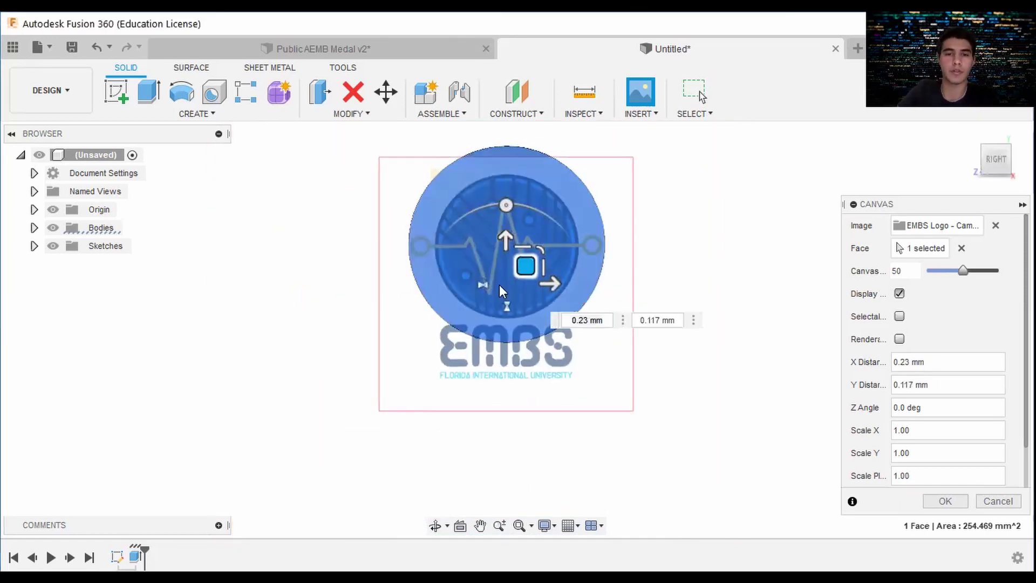
left_click(945, 501)
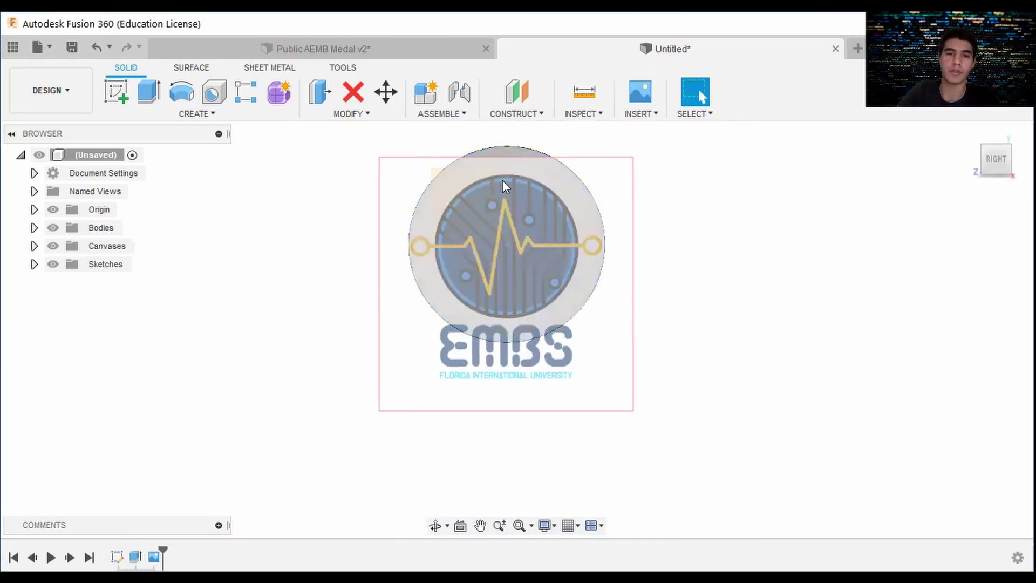
Sketch a 14 mm diameter circle on the disc face, concentric with the disc and surrounding the emblem
left_click(117, 92)
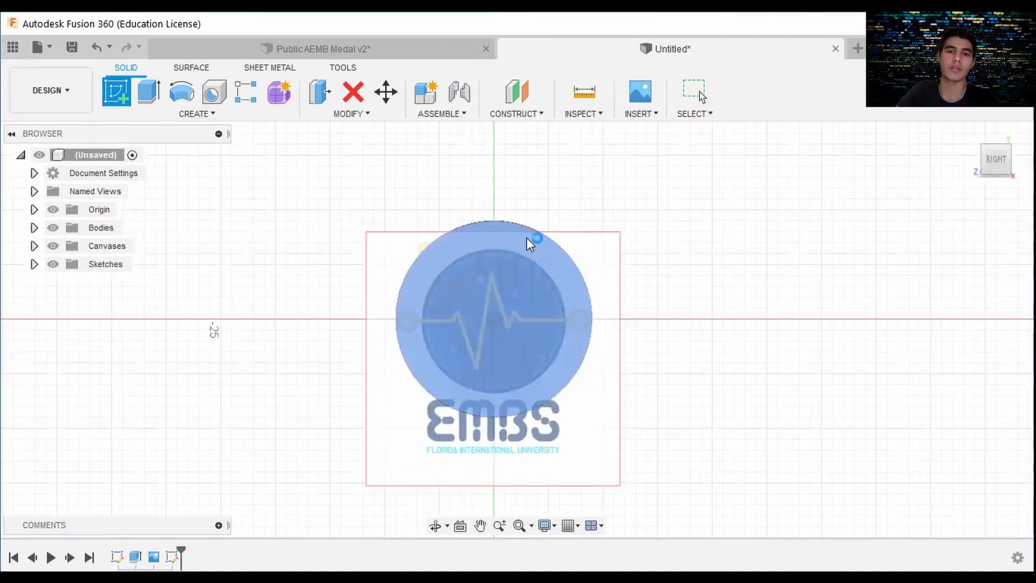
left_click(526, 237)
scroll(546, 329, "up", 2)
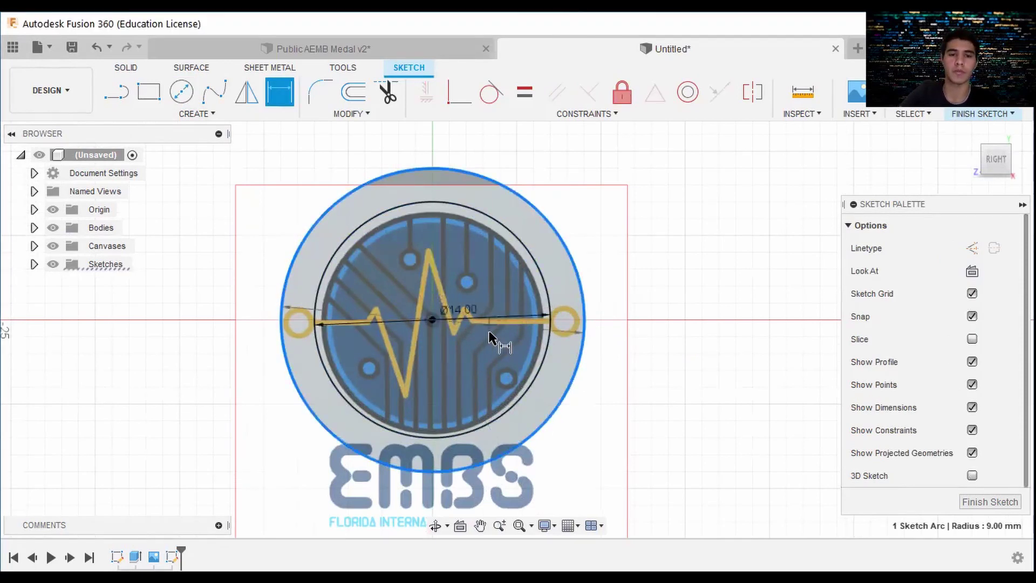
left_click(982, 97)
middle_click_drag(439, 335, 433, 289)
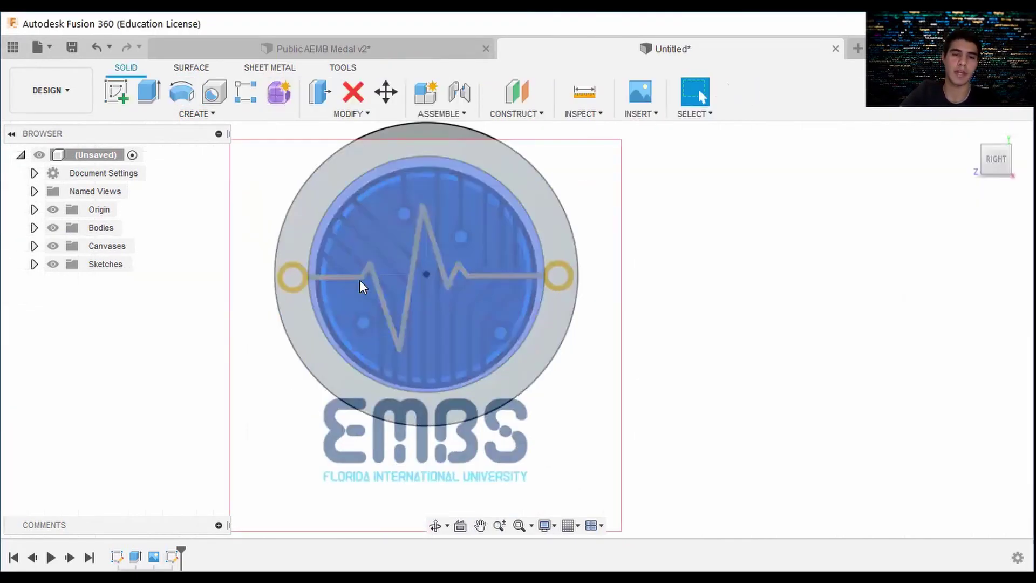
Edit the logo canvas, scaling it up and repositioning it so the emblem's dark rim matches the 14 mm circle
right_click(153, 557)
left_click(206, 479)
left_click_drag(437, 326, 437, 320)
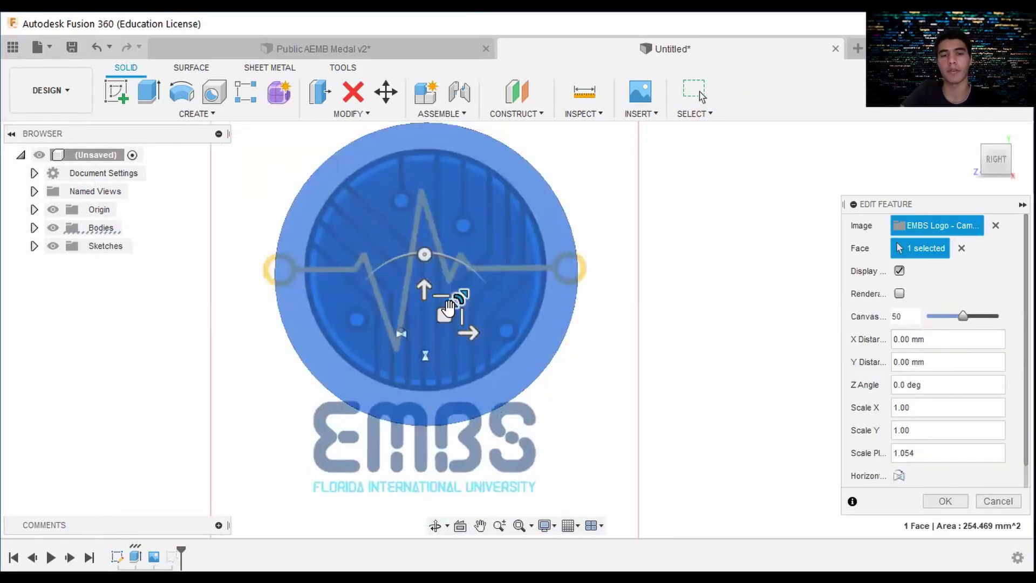
left_click_drag(445, 315, 445, 319)
left_click(945, 502)
scroll(444, 299, "up", 2)
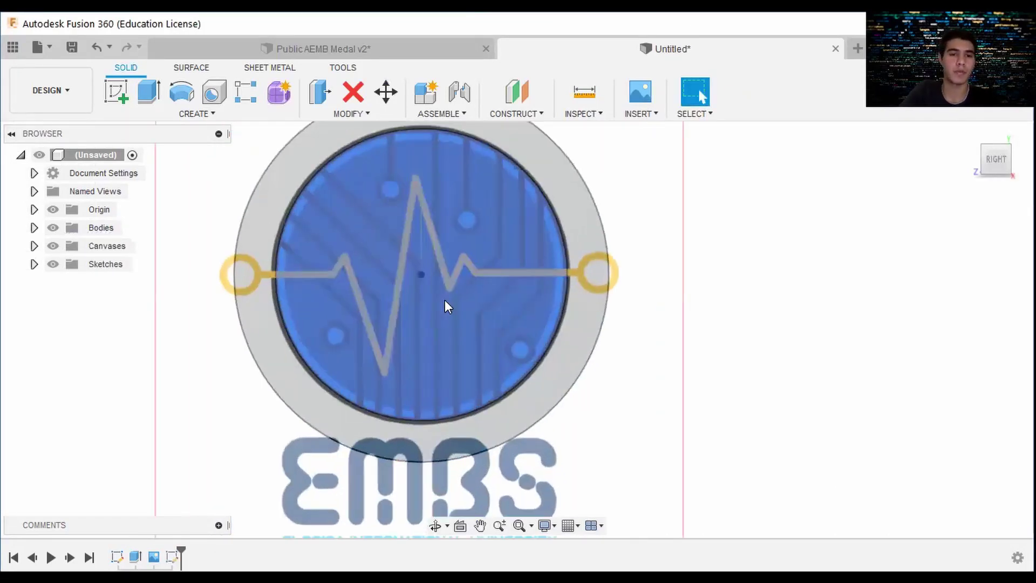
Start a new sketch on the disc face and draw a centred circle about 13 mm in diameter inside the emblem's rim
middle_click_drag(329, 225, 360, 252)
left_click(116, 106)
left_click(356, 282)
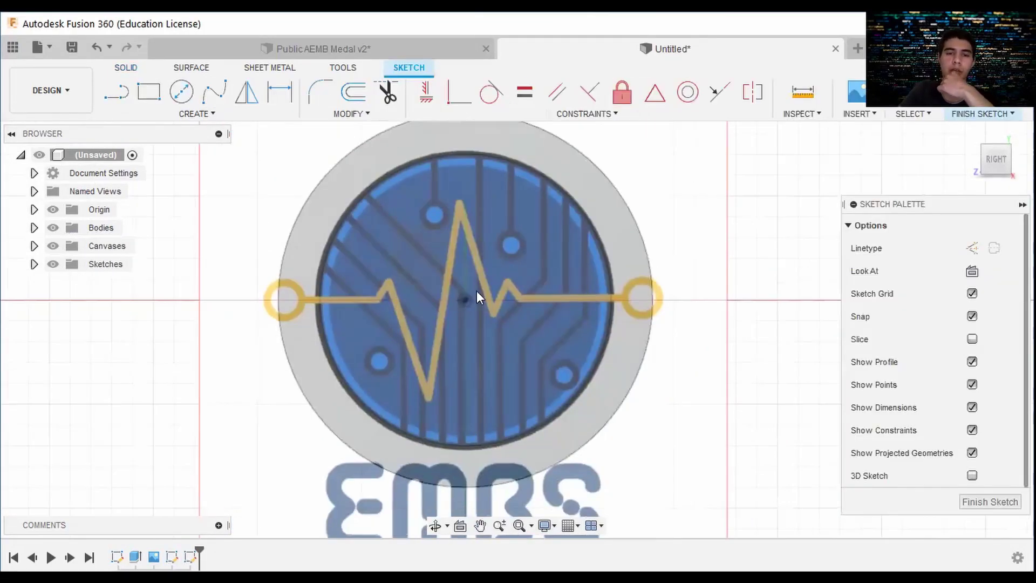
key("c")
scroll(448, 309, "up", 5)
scroll(587, 443, "down", 3)
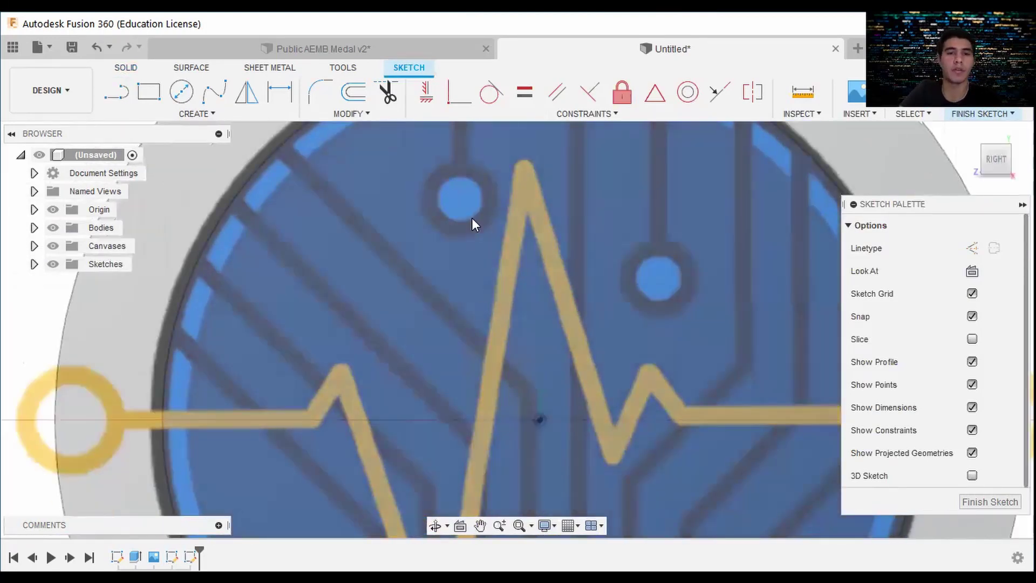
scroll(471, 218, "up", 4)
scroll(447, 246, "down", 5)
left_click(458, 330)
left_click(716, 333)
Dimension the new inner circle's diameter as 13 mm
key("d")
left_click(225, 216)
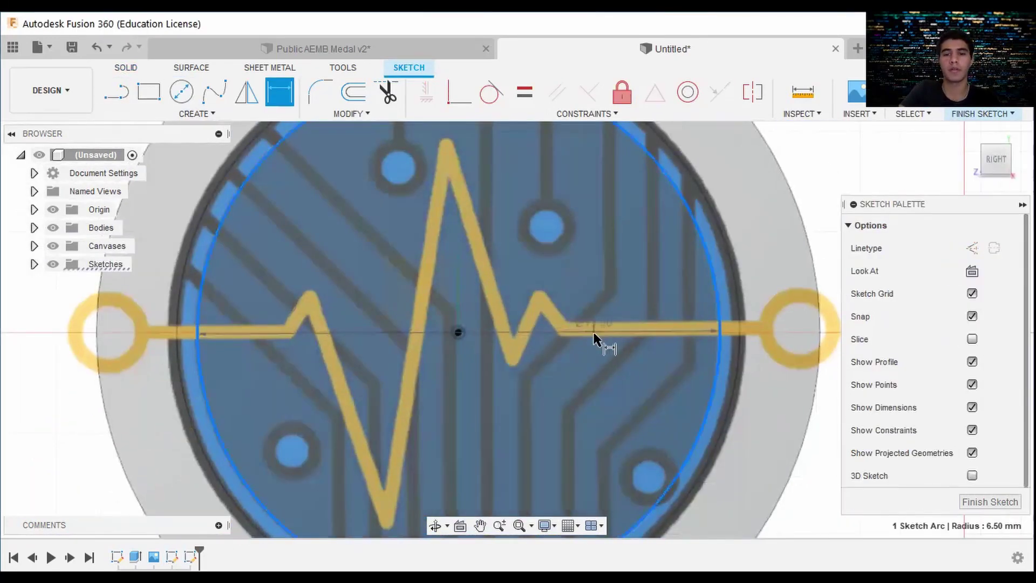
left_click(593, 331)
key("Return")
Trace the emblem's lower-left circuit pad with two concentric circles about 1.5 mm and 0.83 mm in diameter
scroll(504, 287, "down", 1)
middle_click_drag(504, 286, 469, 258)
scroll(227, 421, "up", 4)
key("c")
scroll(324, 417, "up", 3)
left_click(197, 113)
mouse_move(237, 168)
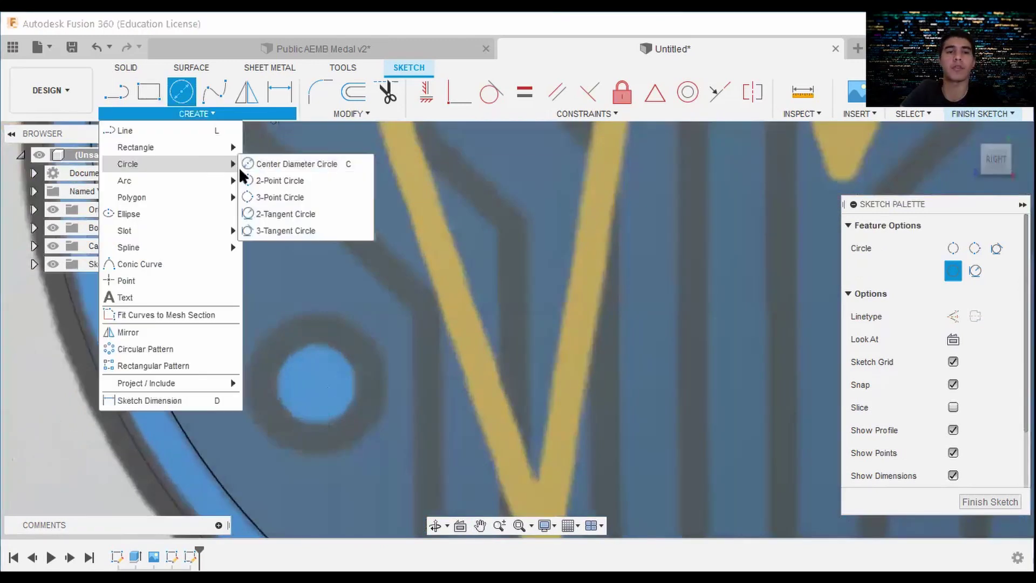
left_click(280, 180)
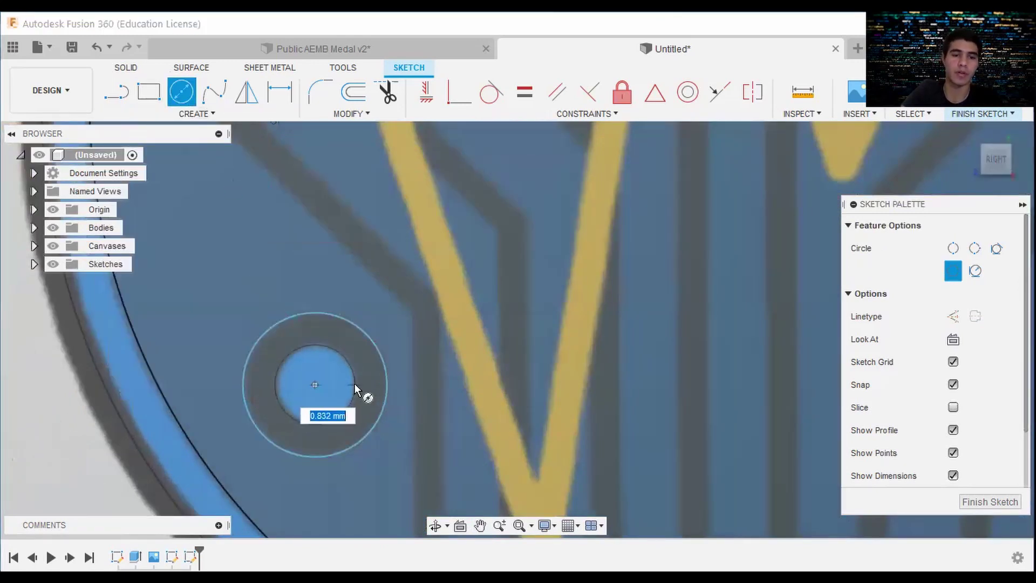
left_click(354, 384)
Trace the emblem's upper-right circuit pad with a two-point circle about 1.4 mm across and a smaller concentric circle
scroll(317, 381, "down", 4)
middle_click_drag(667, 175, 606, 229)
left_click(197, 113)
mouse_move(216, 164)
left_click(265, 183)
scroll(568, 197, "up", 4)
left_click(460, 214)
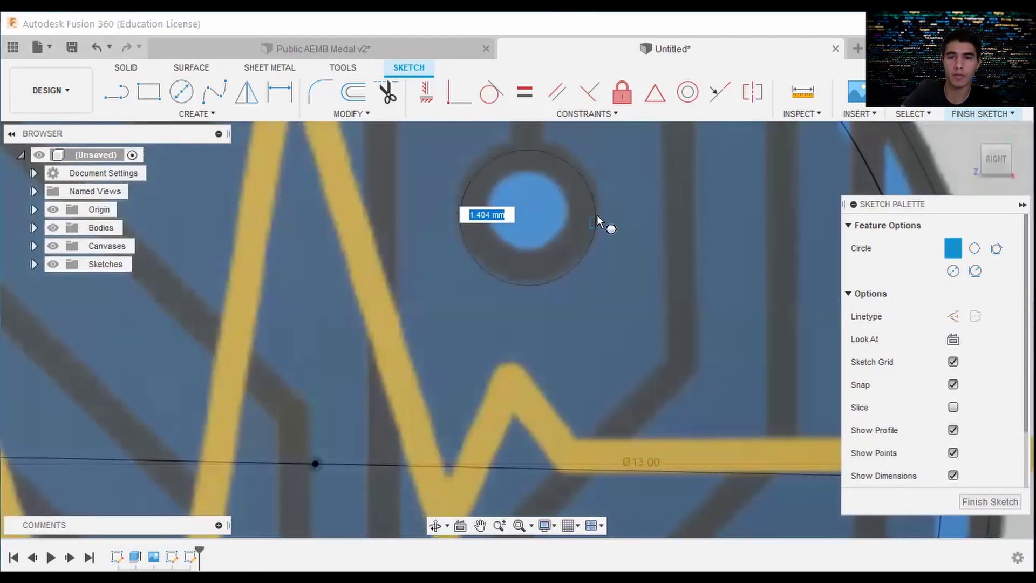
left_click(596, 216)
key("c")
Trace the emblem's lower-right circuit pad with a two-point outer circle and a smaller concentric circle
scroll(512, 210, "down", 3)
middle_click_drag(641, 431, 619, 297)
scroll(620, 298, "down", 2)
left_click(197, 114)
left_click(265, 183)
scroll(626, 329, "up", 4)
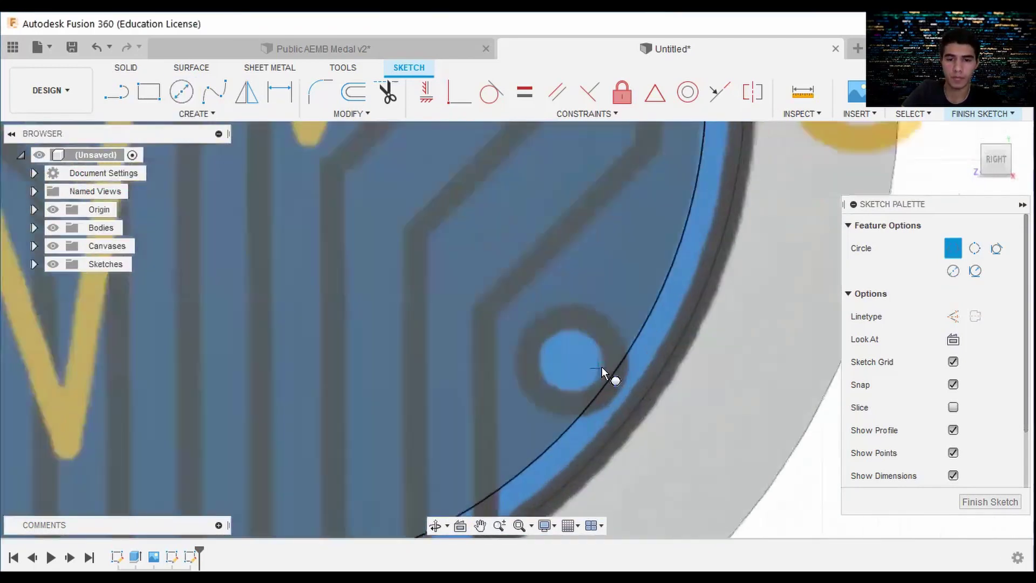
scroll(601, 368, "up", 1)
scroll(602, 409, "down", 1)
left_click(601, 400)
scroll(539, 367, "down", 6)
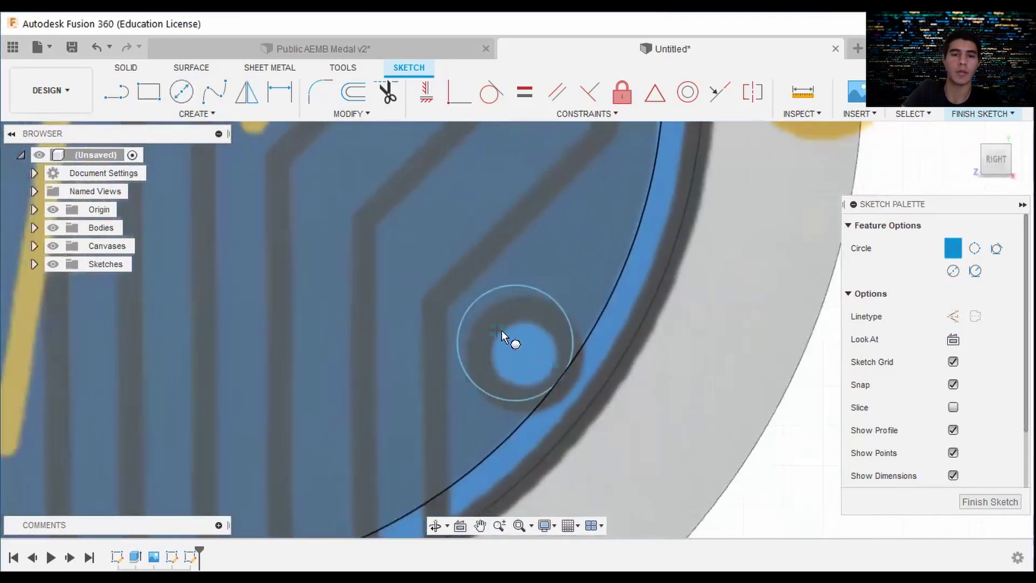
key("Escape")
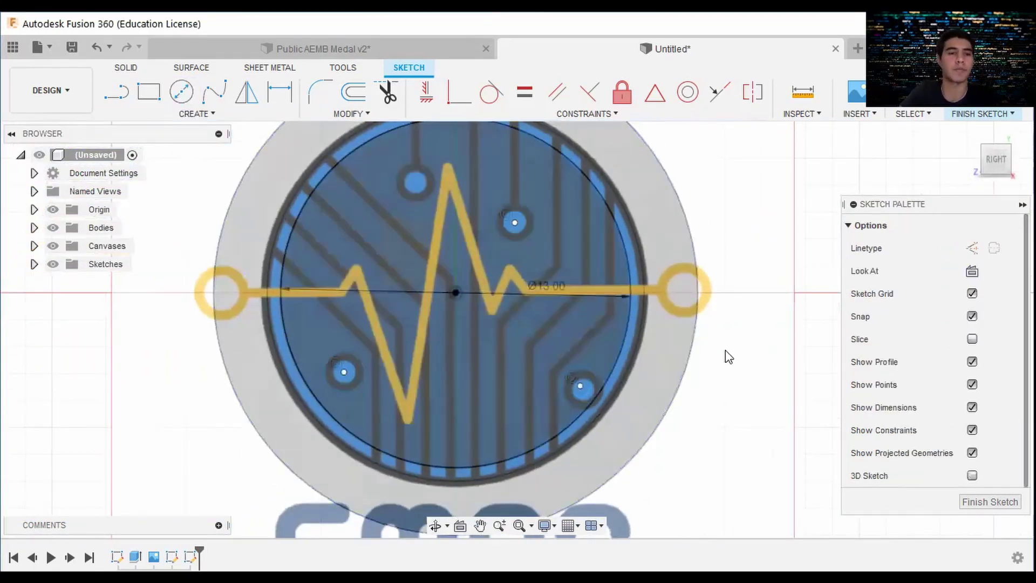
Expand the bodies, canvases and sketches in the model browser to list their contents
left_click(34, 246)
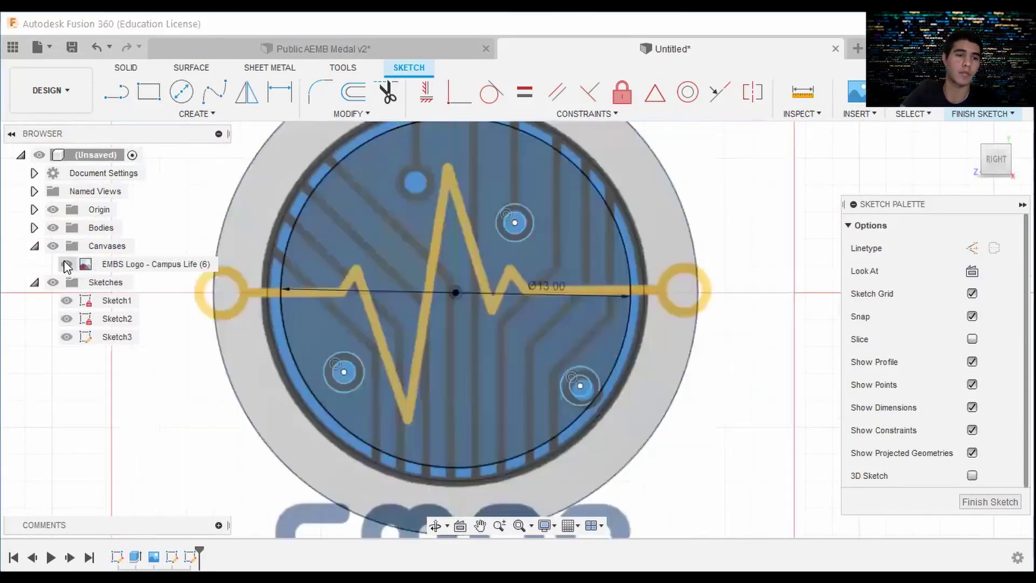
left_click(34, 228)
middle_click_drag(509, 205, 519, 229)
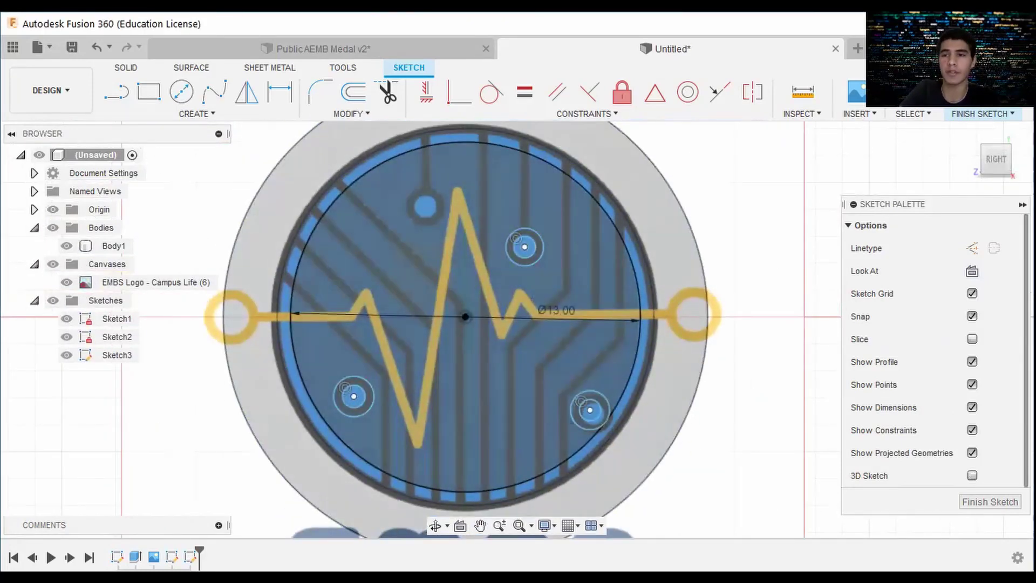
scroll(354, 372, "up", 4)
Copy the lower-left pad's two concentric circles onto the upper-left pad, offset 2.70 mm in X and 7.10 mm in Y
right_click(331, 381)
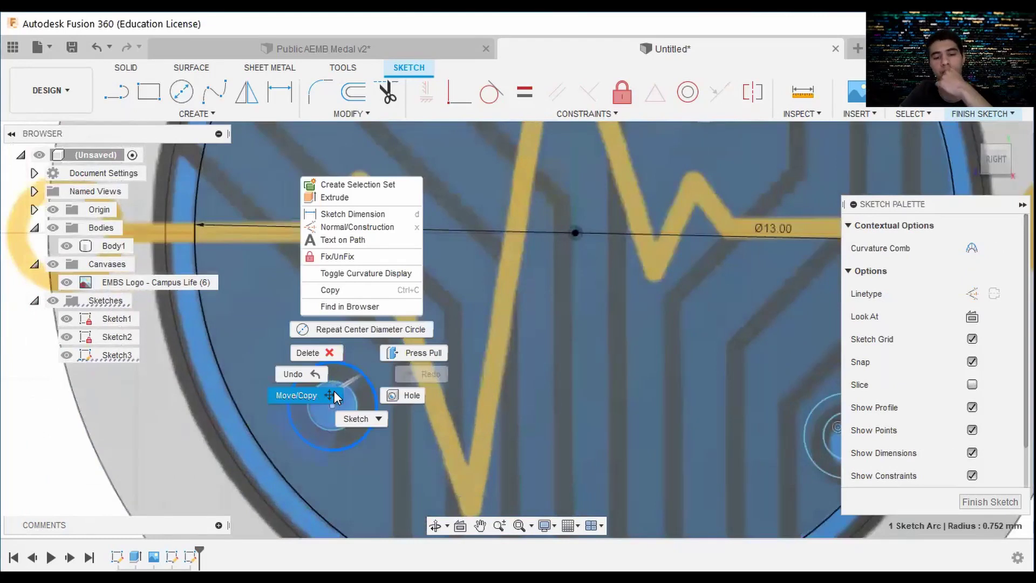
left_click(334, 396)
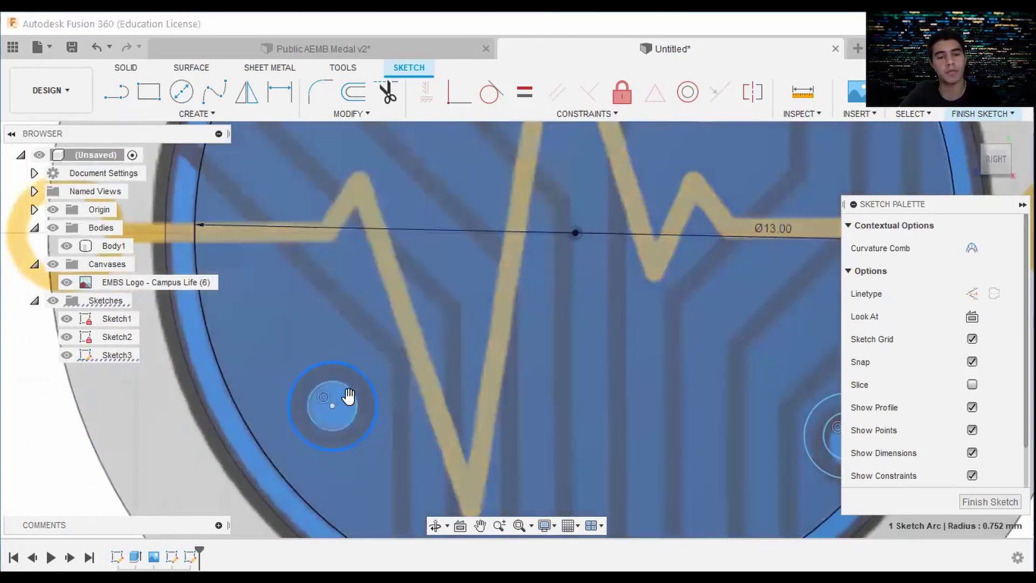
scroll(415, 382, "down", 4)
scroll(383, 389, "up", 2)
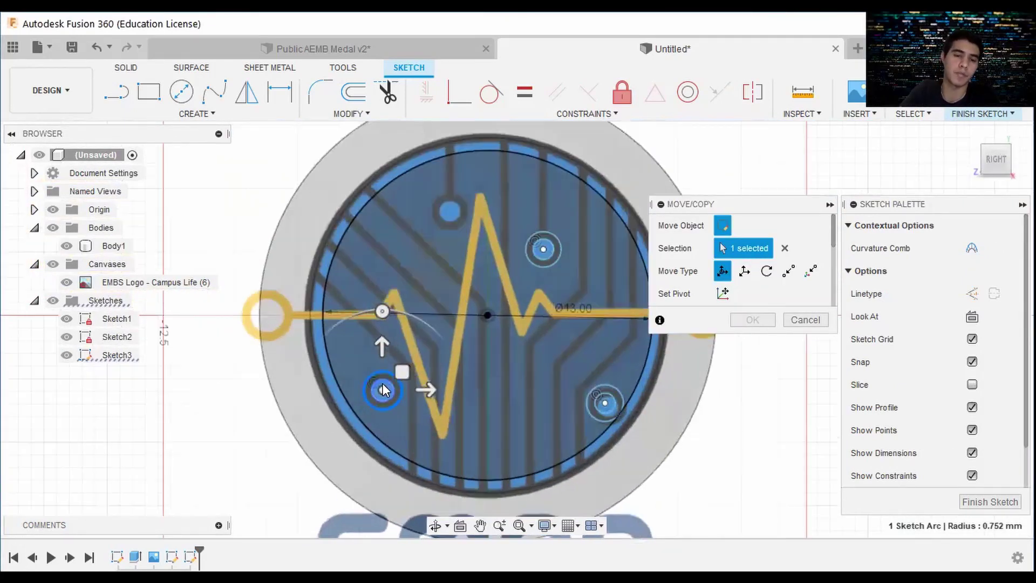
scroll(365, 388, "up", 4)
left_click(346, 343)
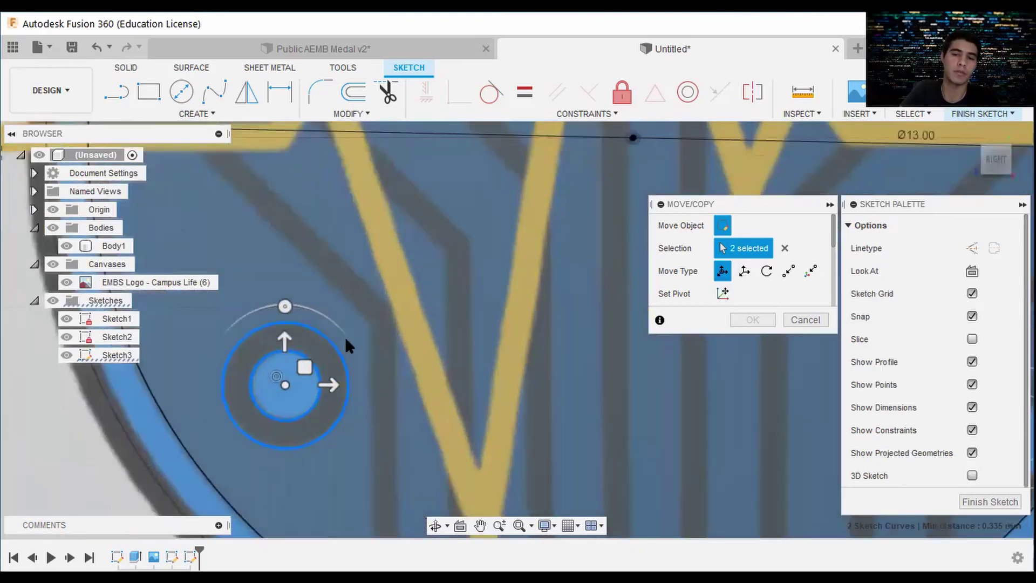
left_click_drag(834, 240, 837, 269)
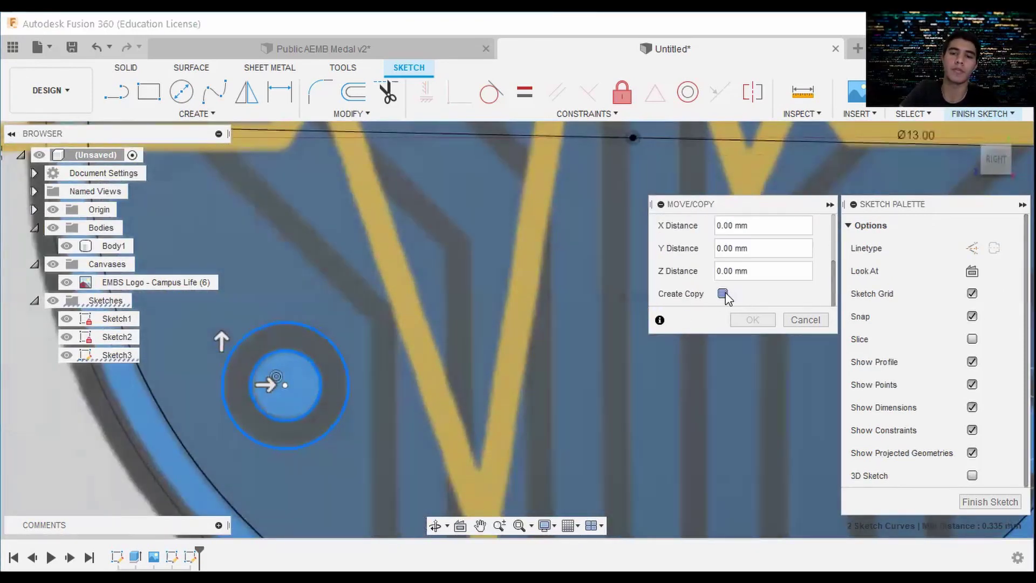
left_click(723, 294)
scroll(377, 421, "down", 6)
left_click_drag(311, 369, 311, 153)
scroll(312, 153, "up", 4)
middle_click_drag(312, 153, 259, 278)
scroll(440, 243, "down", 5)
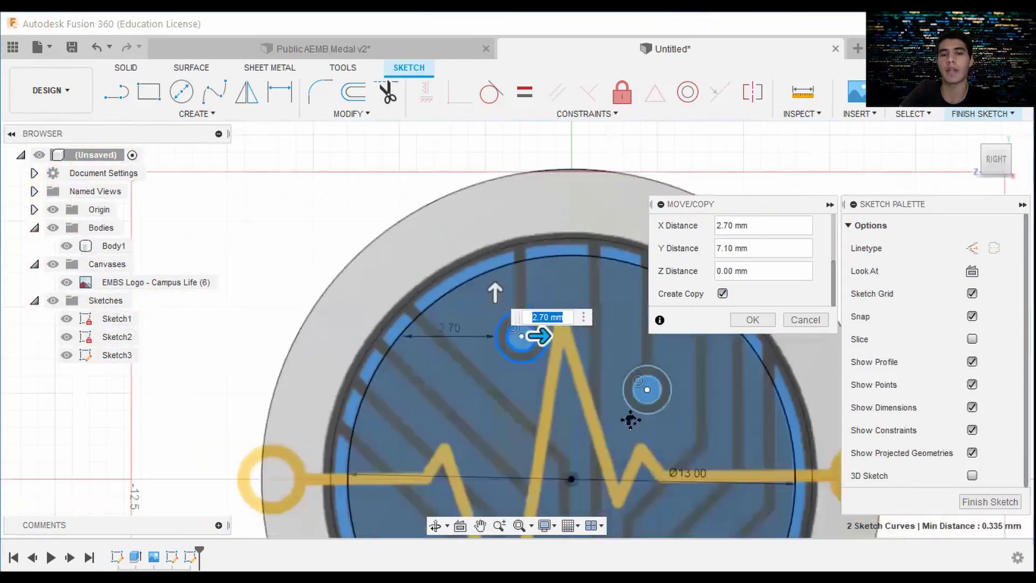
key("Return")
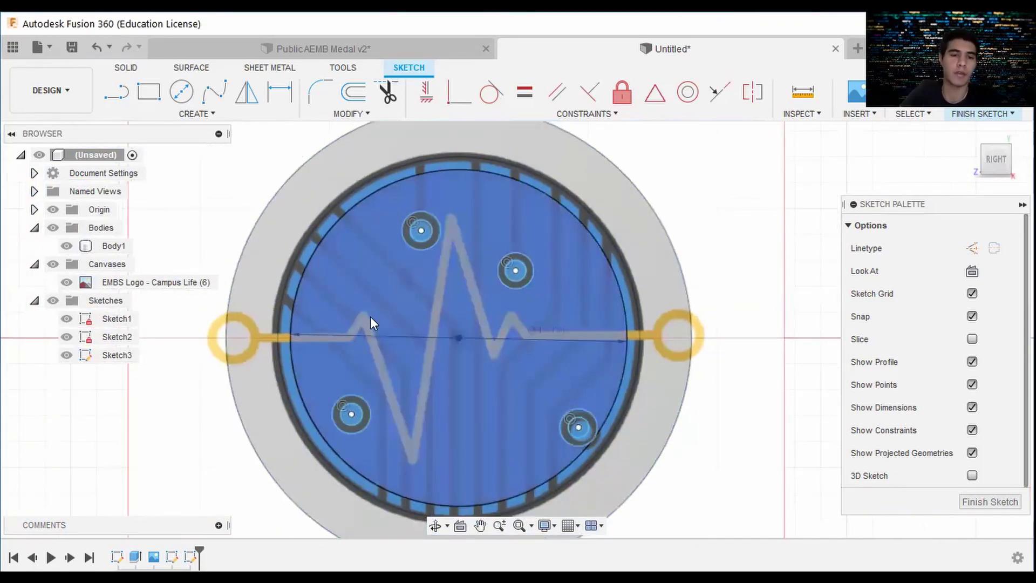
Trace the right edge of the circuit channel nearest the centre, running diagonally from the upper-left rim and straight down to the lower rim
key("l")
scroll(345, 194, "up", 8)
left_click(340, 205)
scroll(502, 346, "down", 6)
scroll(619, 438, "up", 7)
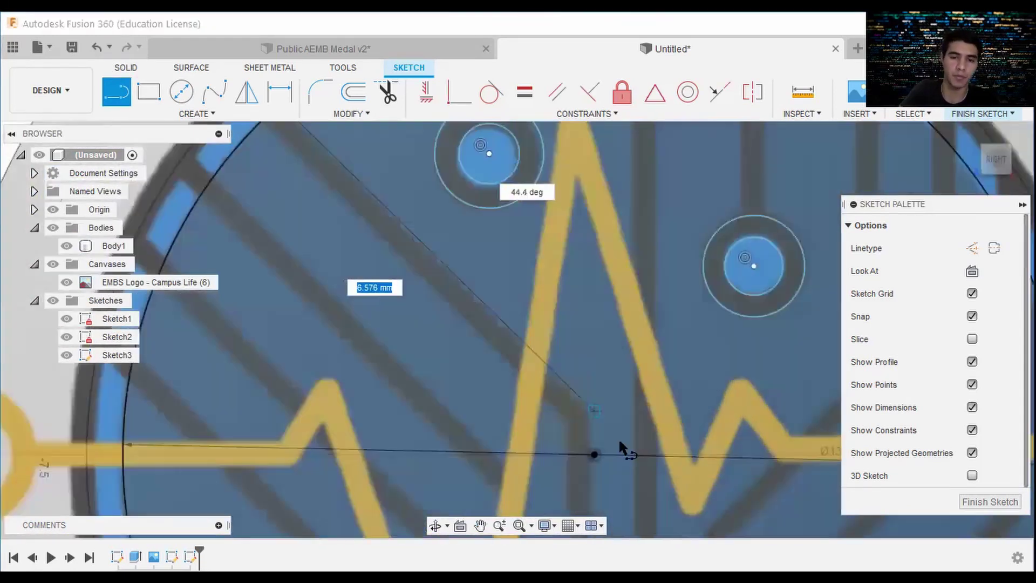
left_click(521, 344)
scroll(522, 345, "down", 6)
scroll(532, 421, "up", 6)
scroll(571, 390, "down", 5)
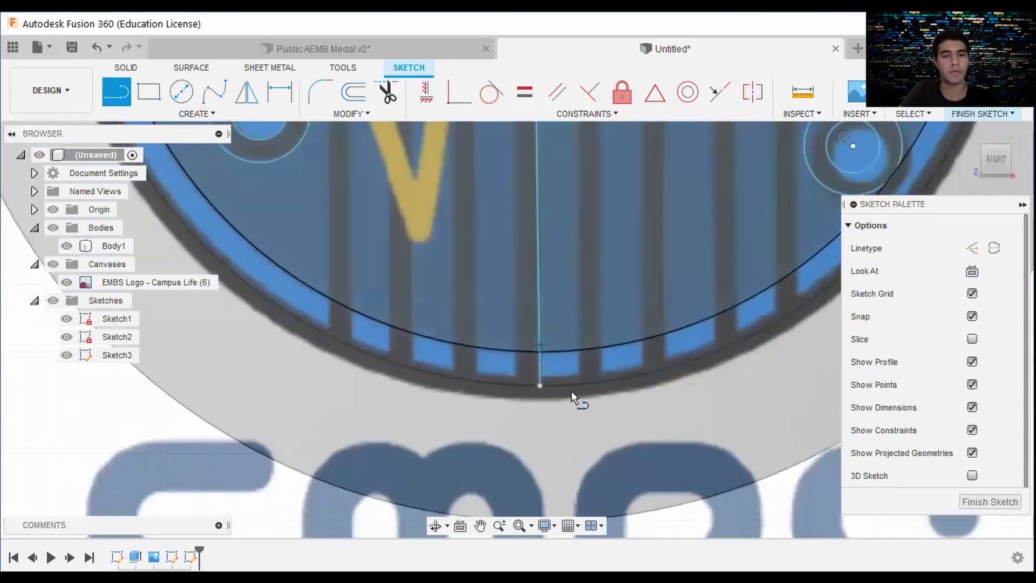
Trace the opposite edge of the central circuit channel from the lower rim back up to the upper-left rim, parallel to the first
scroll(432, 244, "up", 5)
scroll(432, 237, "down", 5)
scroll(435, 214, "up", 5)
scroll(432, 213, "up", 3)
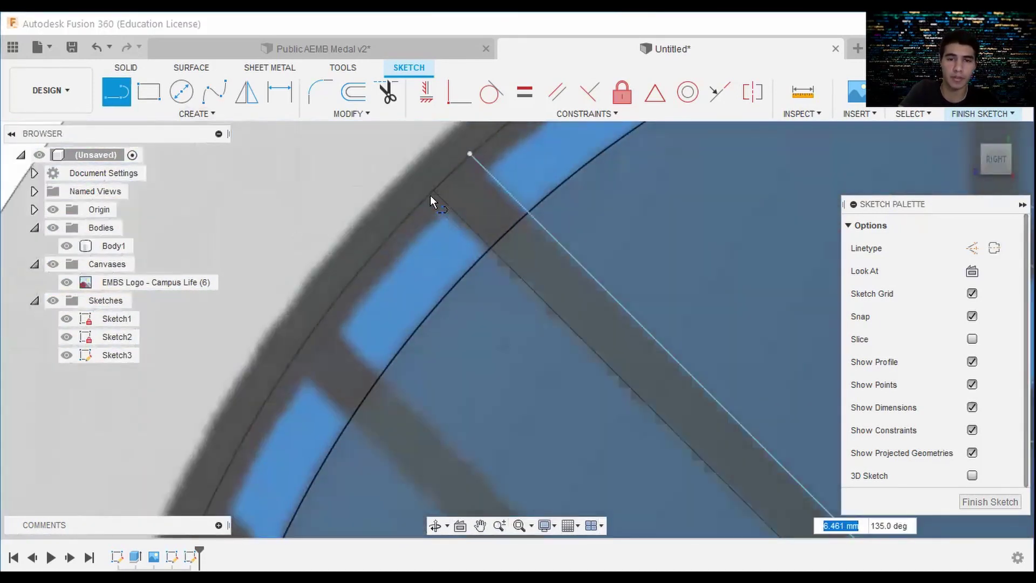
left_click(429, 194)
scroll(604, 410, "down", 7)
key("Escape")
Trace the right edge of the second diagonal channel from the upper-left rim down to the lower rim
key("l")
scroll(391, 215, "up", 6)
left_click(389, 212)
scroll(665, 459, "down", 2)
scroll(531, 341, "down", 5)
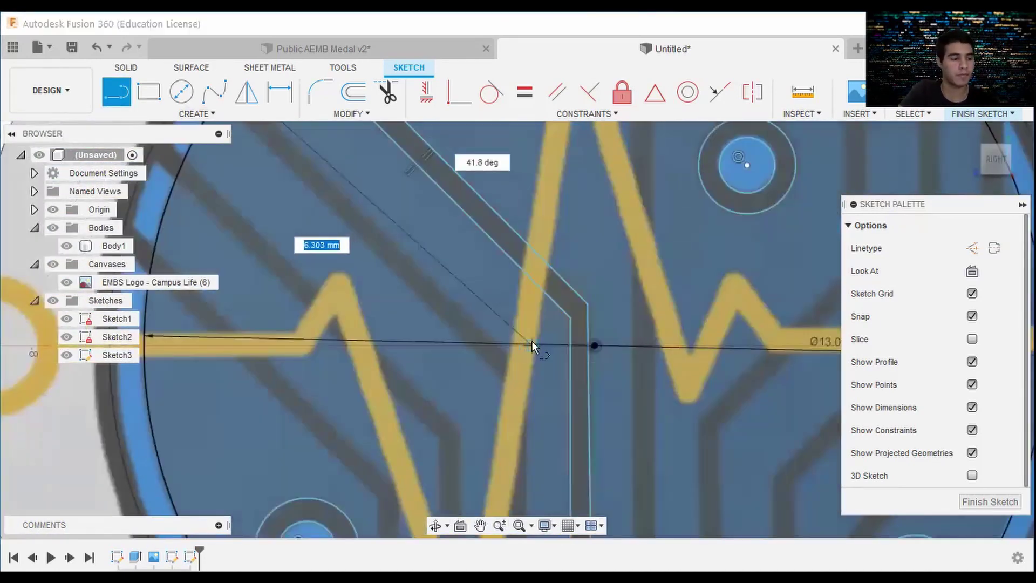
scroll(513, 374, "up", 5)
scroll(538, 427, "down", 5)
scroll(485, 449, "up", 5)
left_click(486, 449)
scroll(488, 259, "down", 5)
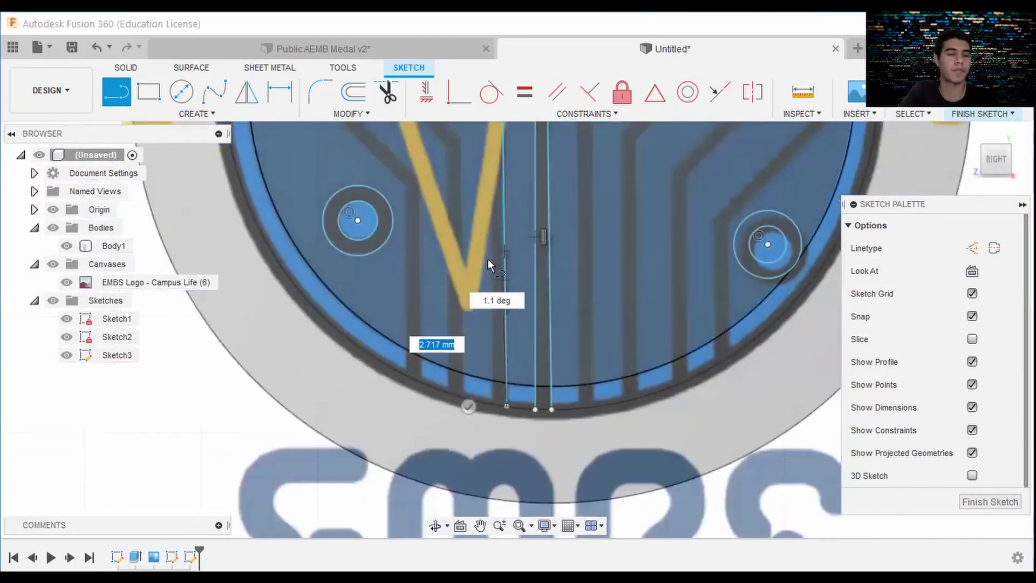
scroll(246, 180, "up", 3)
scroll(246, 180, "down", 5)
Hide the EMBS logo canvas to inspect the traced sketch lines, and show it again
left_click(67, 282)
scroll(665, 289, "up", 3)
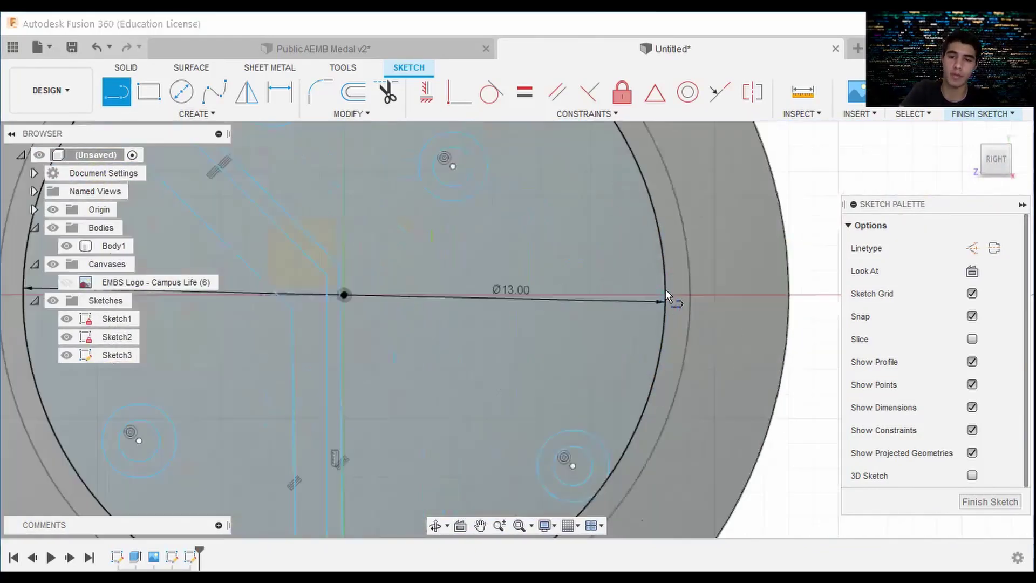
scroll(710, 294, "up", 2)
scroll(709, 298, "down", 2)
scroll(628, 308, "up", 3)
scroll(626, 304, "down", 4)
left_click(66, 282)
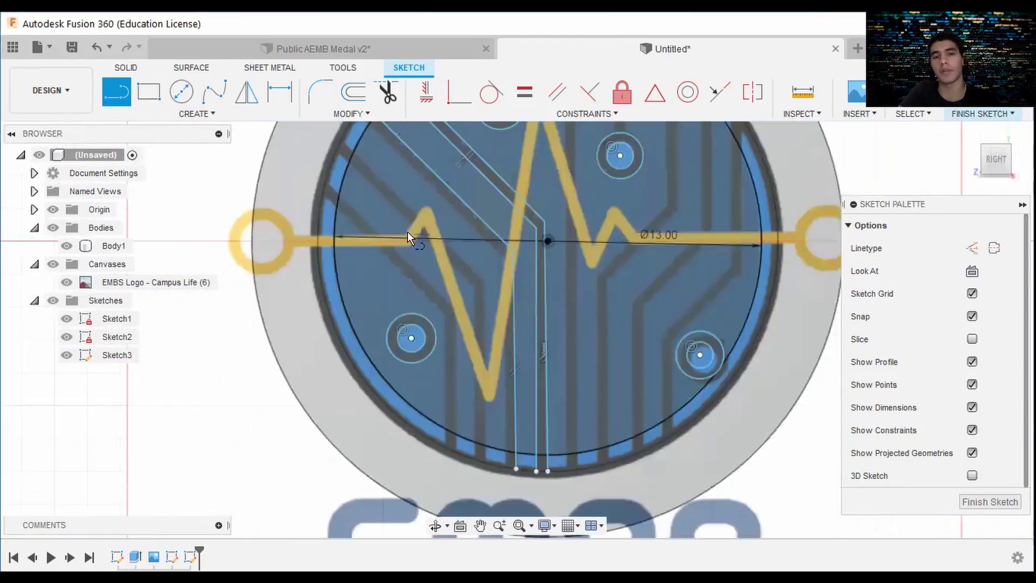
Trace the left edge of the second diagonal channel from the lower rim back up to the upper-left rim
scroll(487, 259, "up", 2)
scroll(486, 274, "down", 2)
scroll(497, 302, "up", 4)
scroll(596, 384, "down", 3)
scroll(596, 458, "up", 6)
scroll(466, 292, "down", 8)
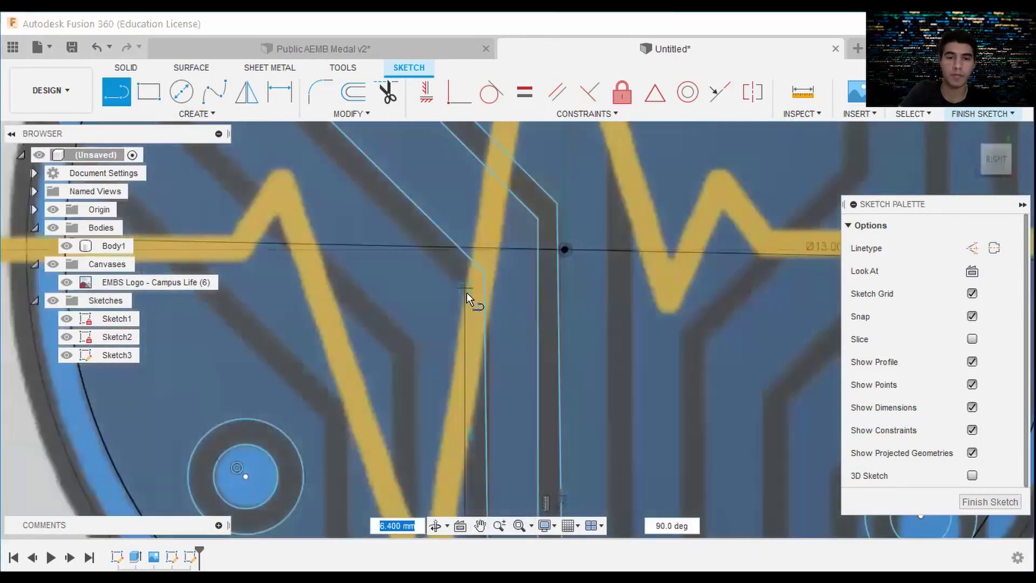
key("Escape")
Sketch two parallel lines about 3.9 mm long up from the lower rim along the first channel right of centre
key("l")
scroll(562, 338, "up", 3)
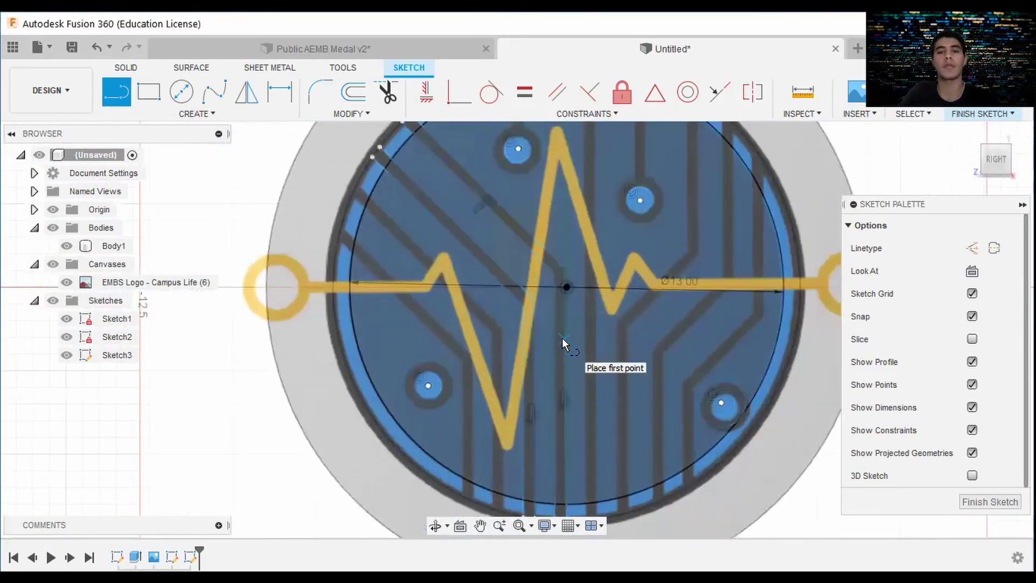
scroll(416, 348, "down", 1)
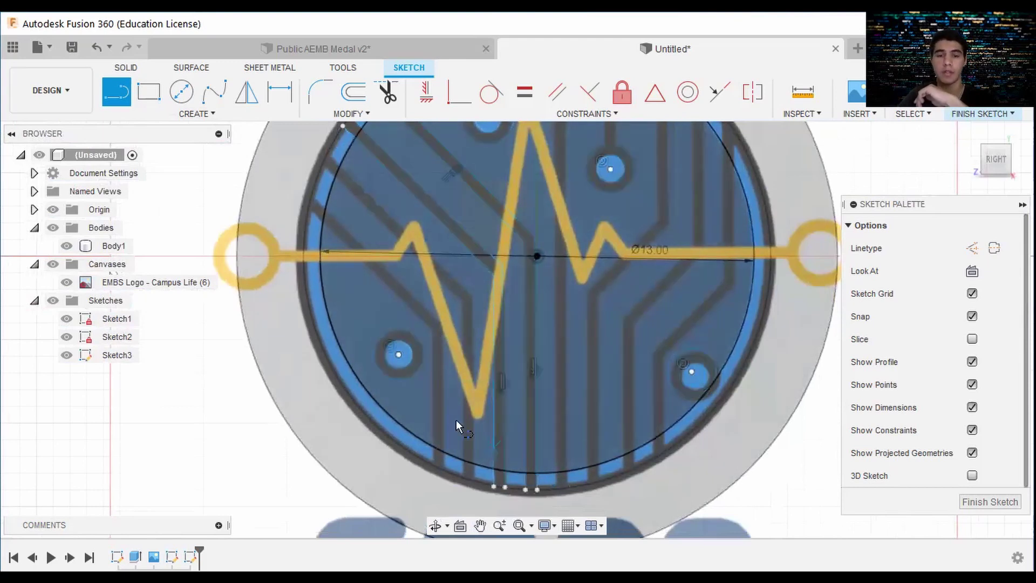
scroll(485, 447, "up", 6)
left_click(501, 458)
scroll(507, 232, "down", 5)
scroll(544, 358, "up", 5)
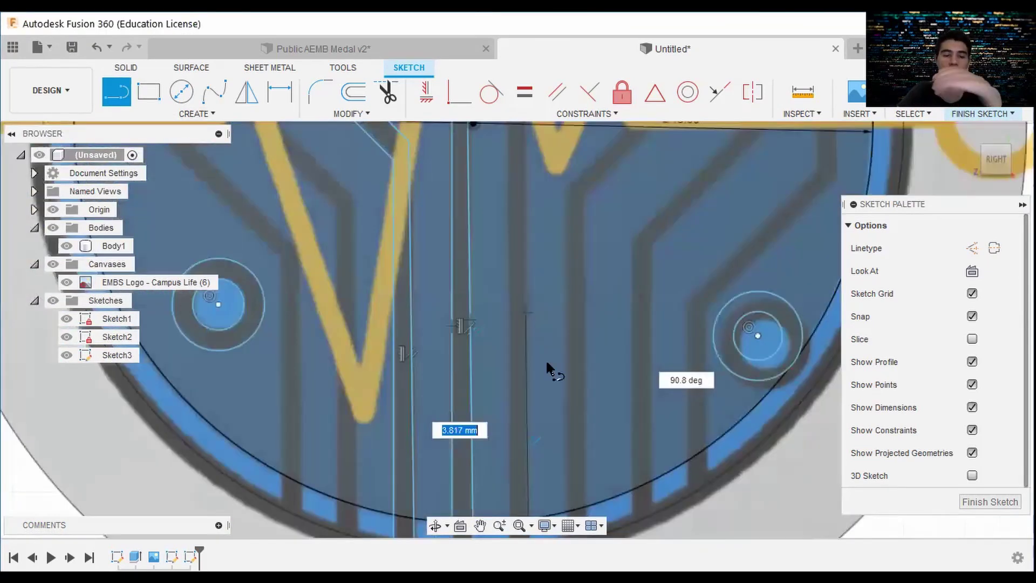
scroll(379, 353, "down", 4)
key("Escape")
scroll(551, 349, "down", 2)
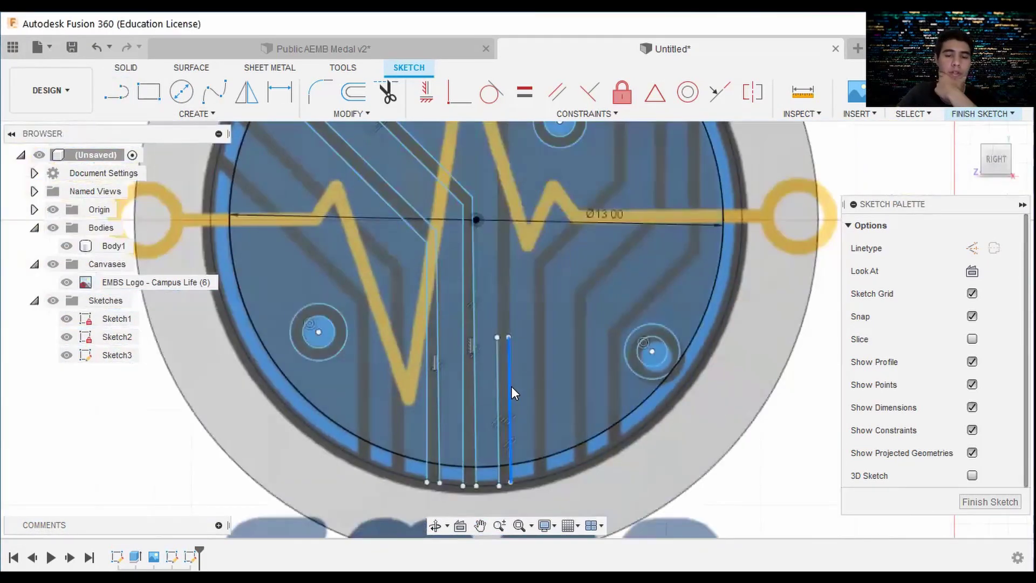
Pattern the two short channel lines rectangularly to the right, with quantity 4 over an extent of 3 mm
left_click(510, 387)
left_click(208, 117)
left_click(166, 367)
scroll(167, 368, "down", 2)
scroll(585, 428, "up", 1)
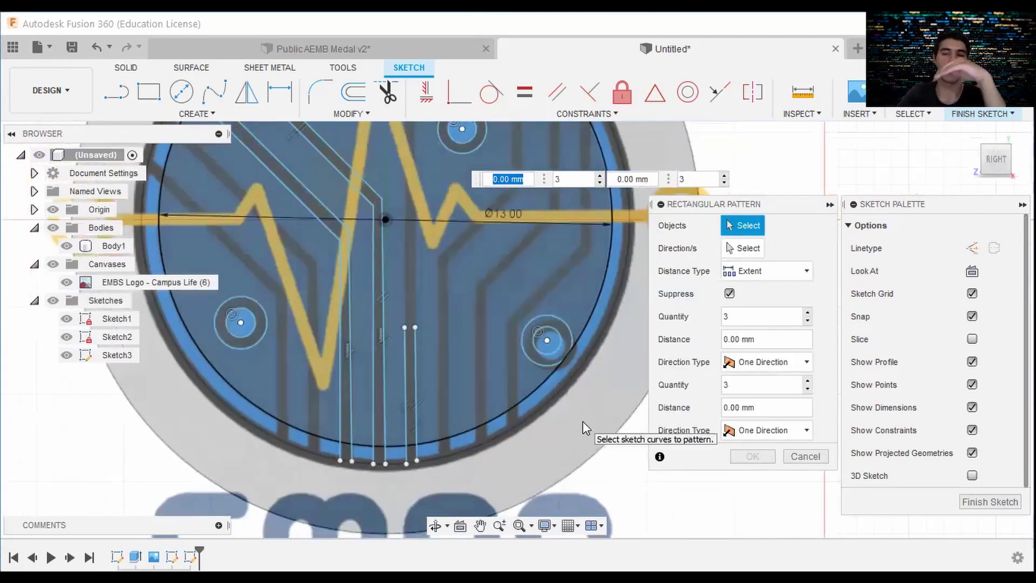
left_click(407, 383)
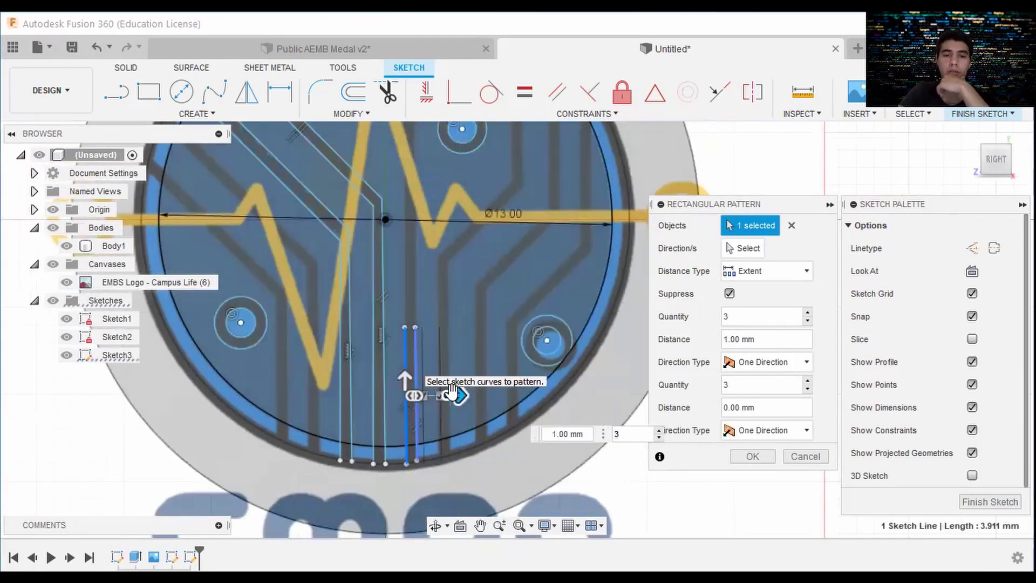
left_click(416, 375)
left_click_drag(452, 392, 529, 395)
left_click(807, 312)
scroll(510, 348, "up", 4)
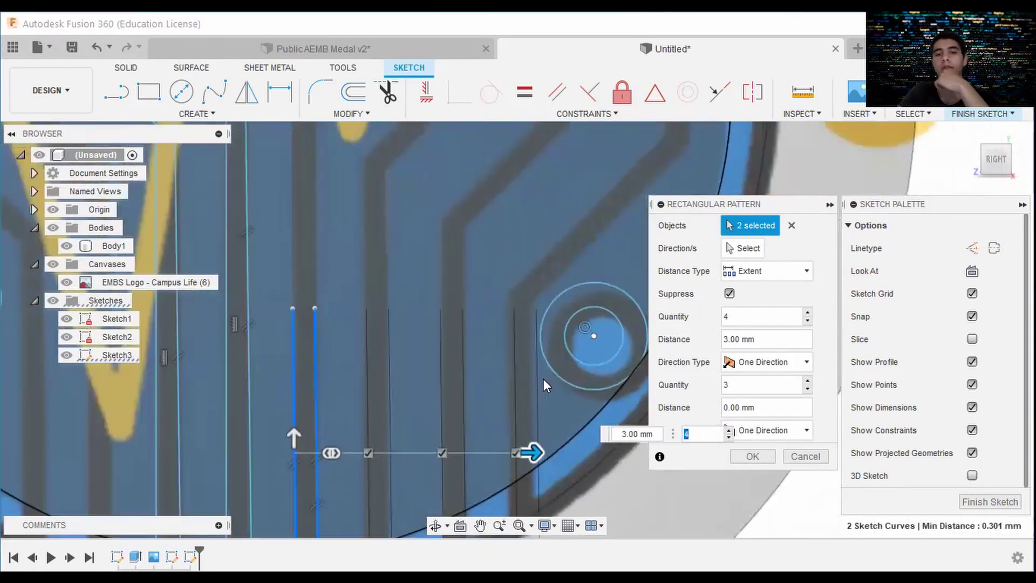
left_click(754, 458)
Trim the lower ends of the patterned channel lines that extend past the 13 mm circle
scroll(613, 454, "down", 1)
middle_click_drag(614, 454, 625, 303)
key("t")
left_click_drag(556, 345, 335, 413)
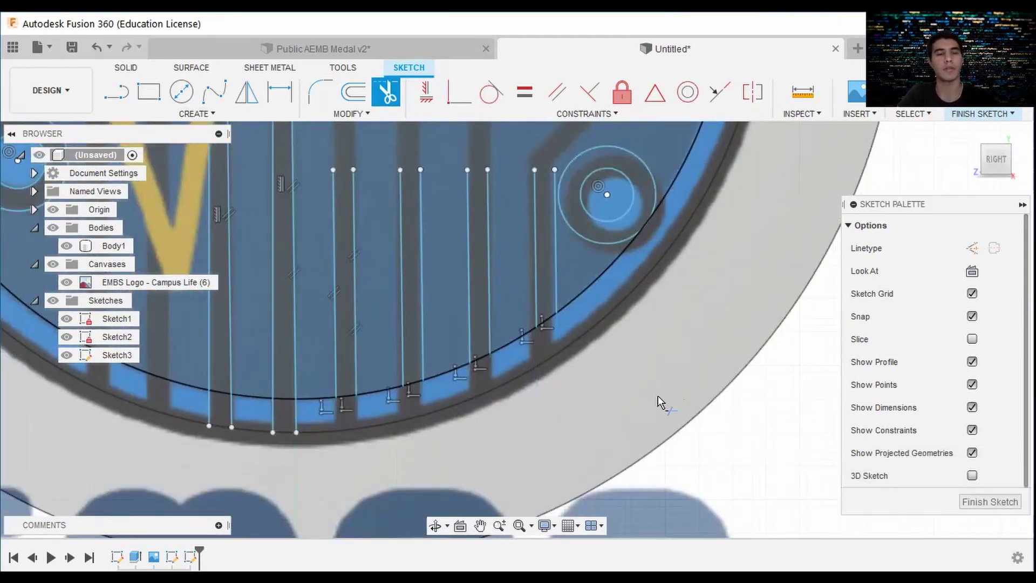
Trace the rightmost channel's outer diagonal edge from the top of the last patterned line to the channel's upper bend
key("l")
scroll(658, 398, "down", 3)
scroll(451, 299, "up", 5)
left_click(641, 164)
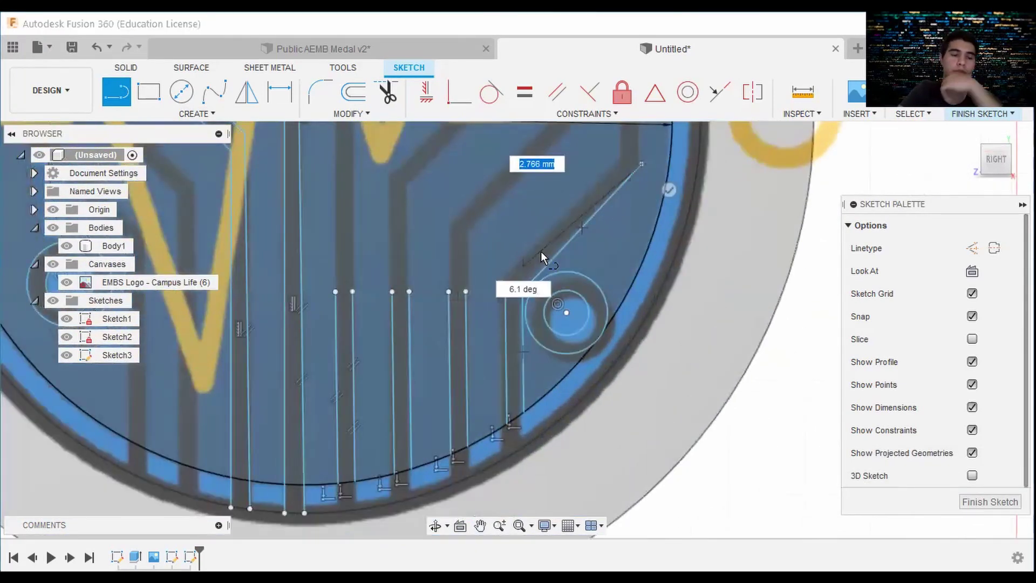
Trace the rightmost channel's inner edge diagonally and up to the rim, and complete its outer edge between the rim and the upper bend
key("Escape")
key("l")
left_click(506, 292)
left_click(617, 164)
middle_click_drag(616, 164, 620, 309)
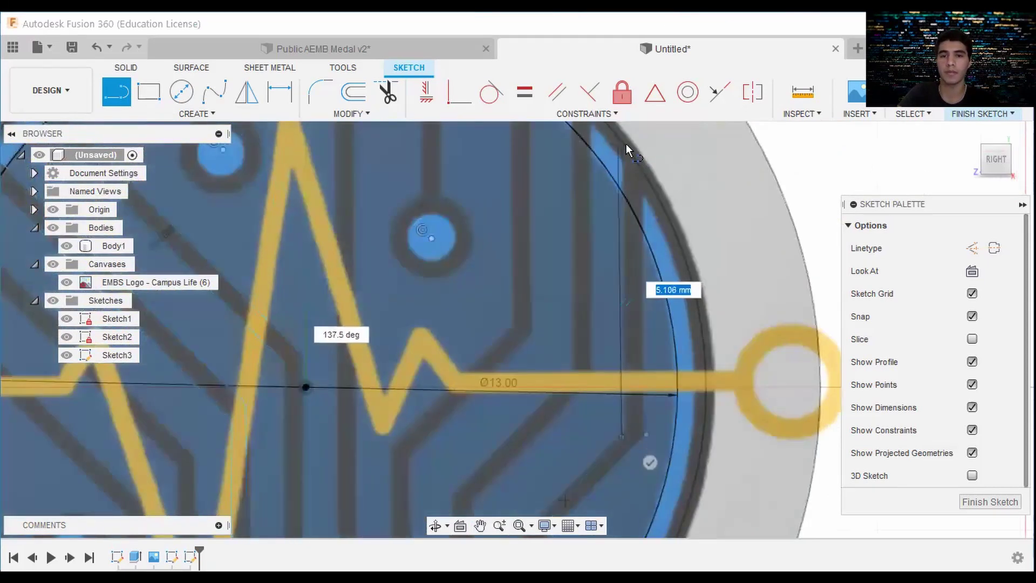
left_click(644, 200)
scroll(682, 342, "down", 3)
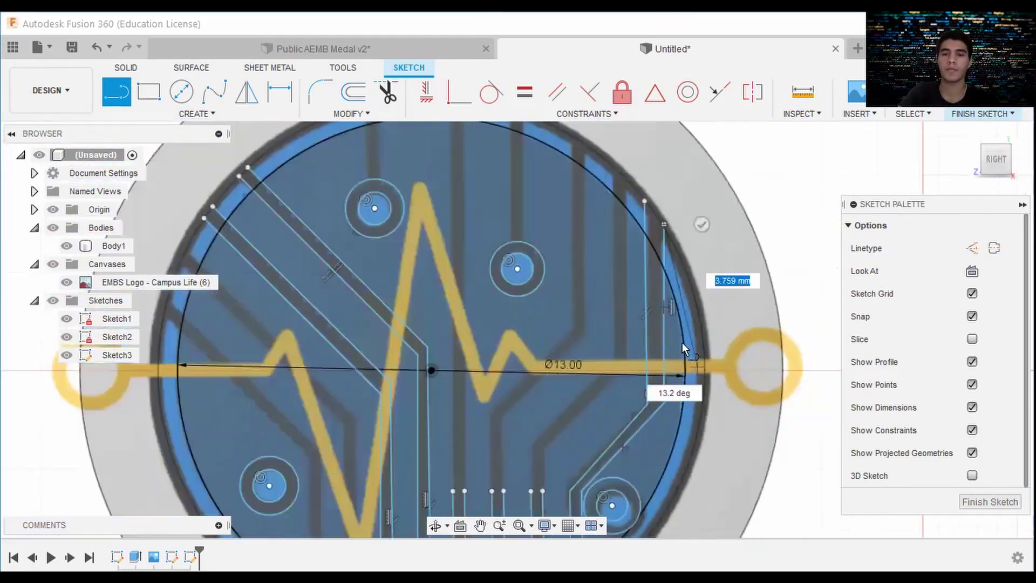
left_click(662, 402)
Trim the overrunning line segment at the upper rim end of the rightmost channel
left_click(387, 92)
scroll(587, 298, "up", 4)
left_click(643, 243)
Trace the right edge of the second channel from the right, along its diagonal and up to the upper rim
left_click(116, 92)
scroll(660, 284, "down", 3)
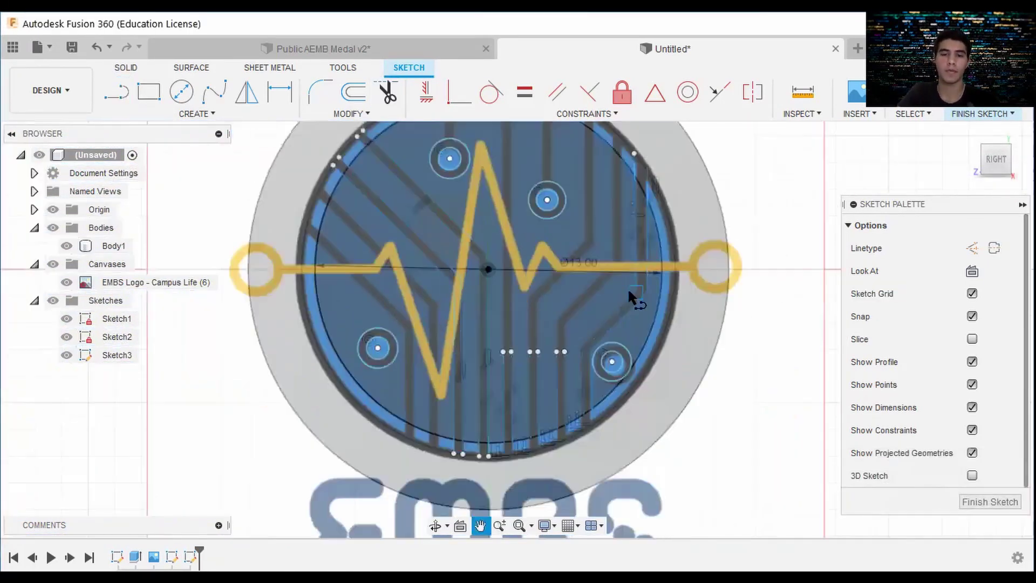
scroll(627, 287, "up", 1)
scroll(630, 218, "up", 2)
scroll(624, 190, "down", 3)
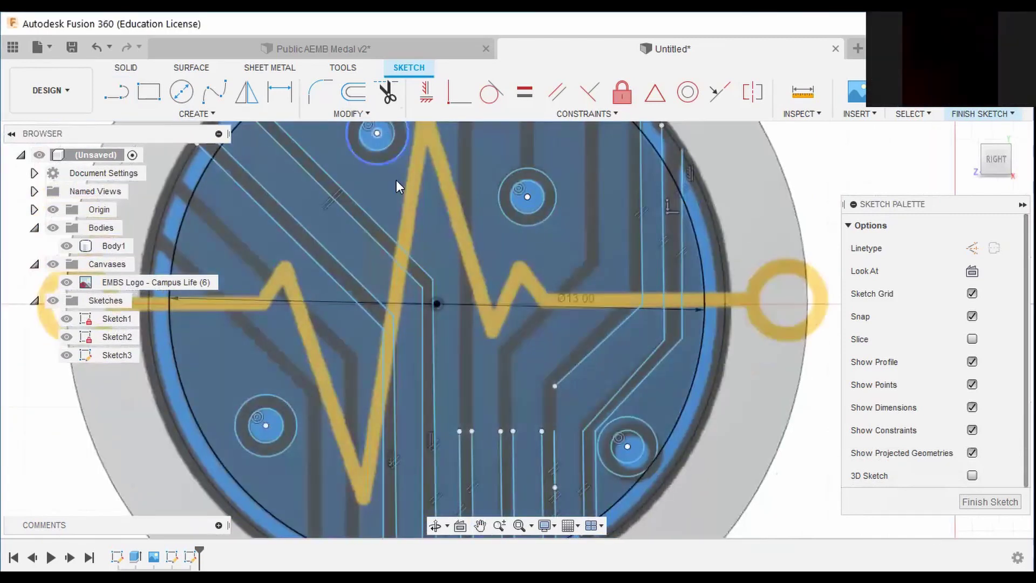
scroll(487, 260, "up", 4)
middle_click_drag(457, 238, 465, 384)
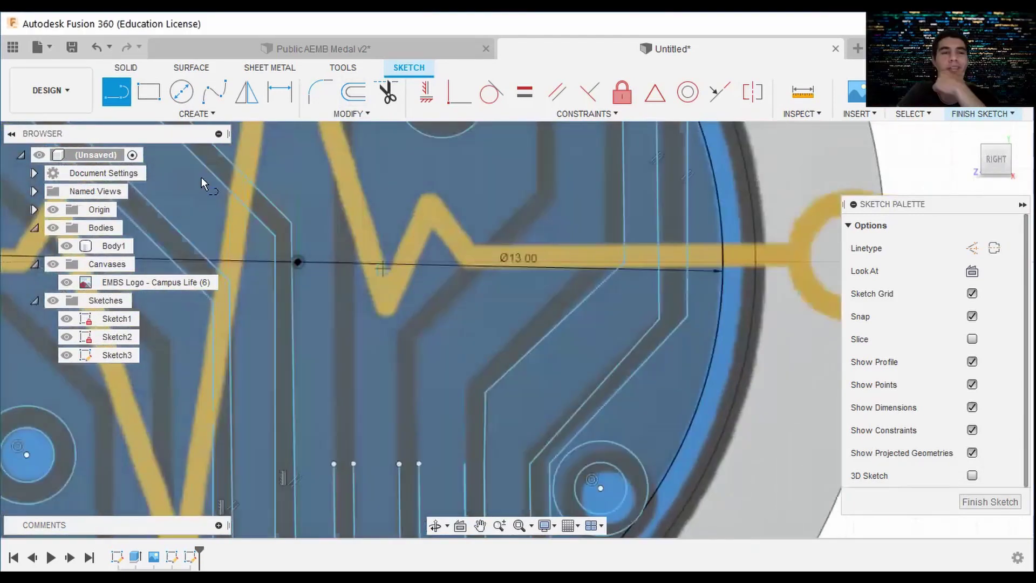
Trace the left edge of the second channel from the right, through its upper bend to the upper rim
left_click(604, 251)
scroll(604, 250, "down", 2)
left_click(620, 145)
scroll(594, 357, "down", 2)
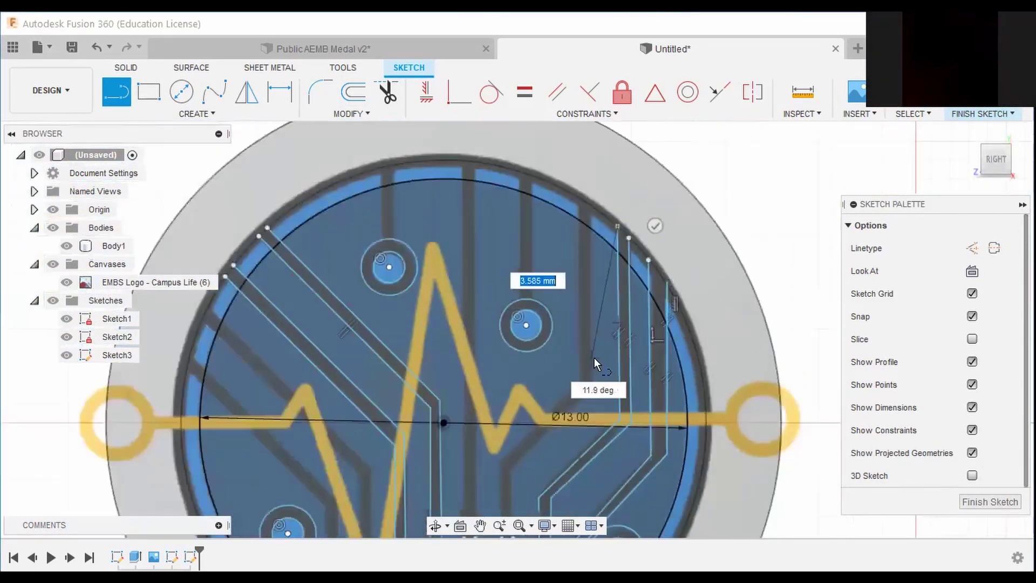
key("Escape")
Trace the right edge of the third channel from the right, from its patterned line along the diagonal and up to the rim
middle_click_drag(505, 488, 487, 379)
key("l")
left_click(496, 428)
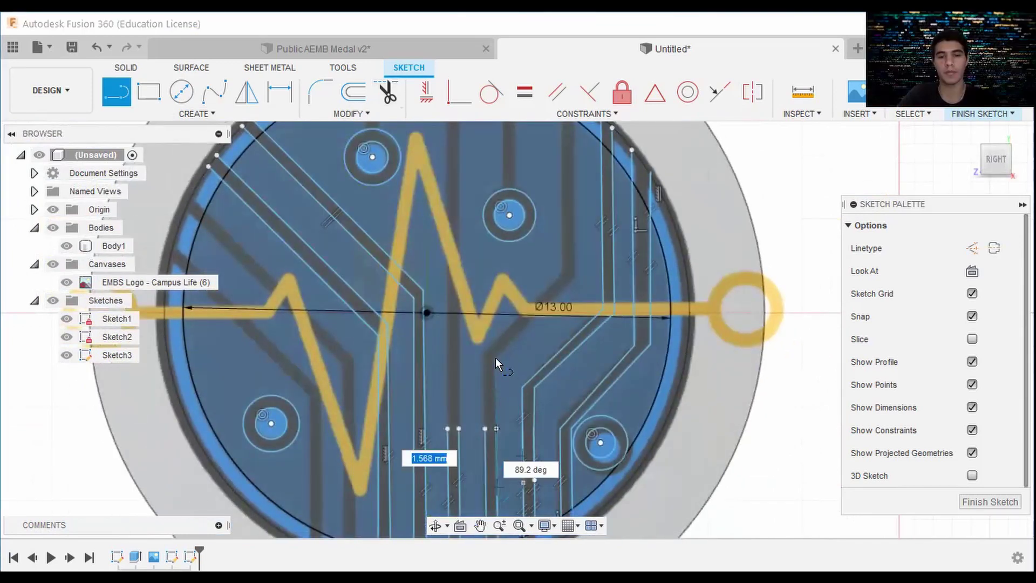
scroll(492, 367, "up", 5)
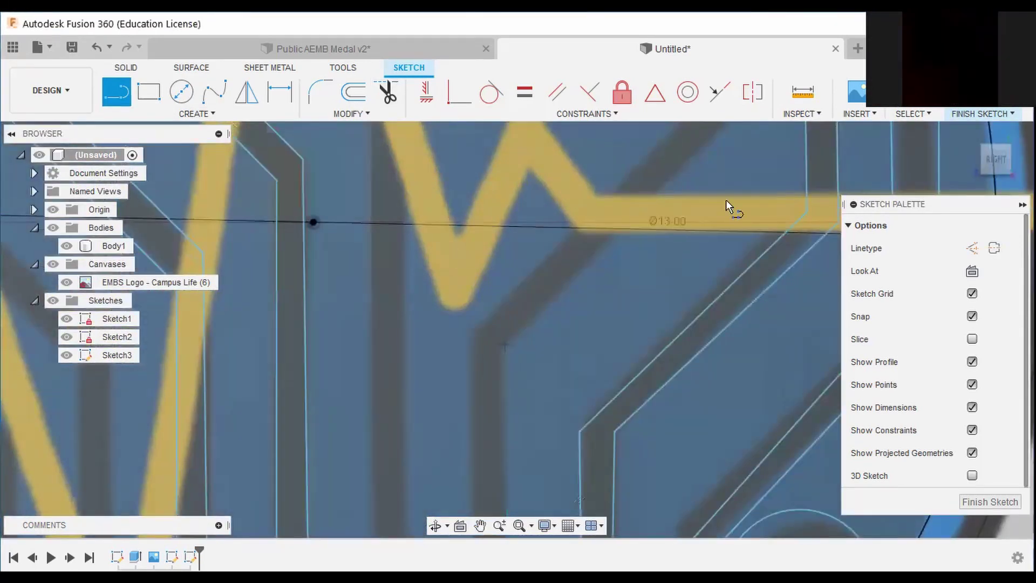
scroll(595, 324, "down", 6)
key("Escape")
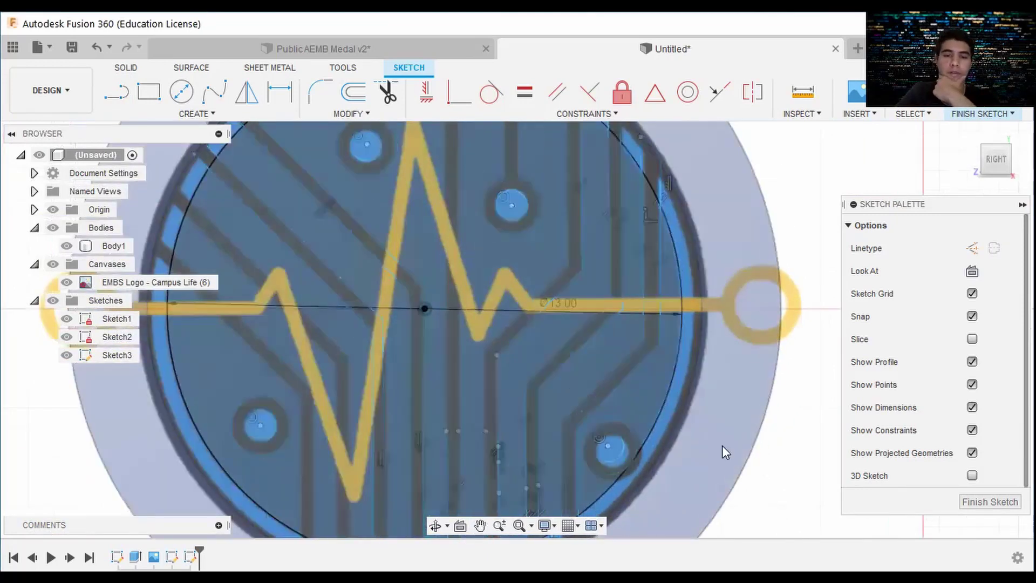
Trim away the two short patterned lines on the straight channel just right of centre
middle_click_drag(722, 445, 734, 372)
scroll(460, 284, "down", 1)
key("t")
scroll(460, 324, "up", 2)
left_click(492, 433)
left_click(475, 448)
scroll(471, 467, "down", 2)
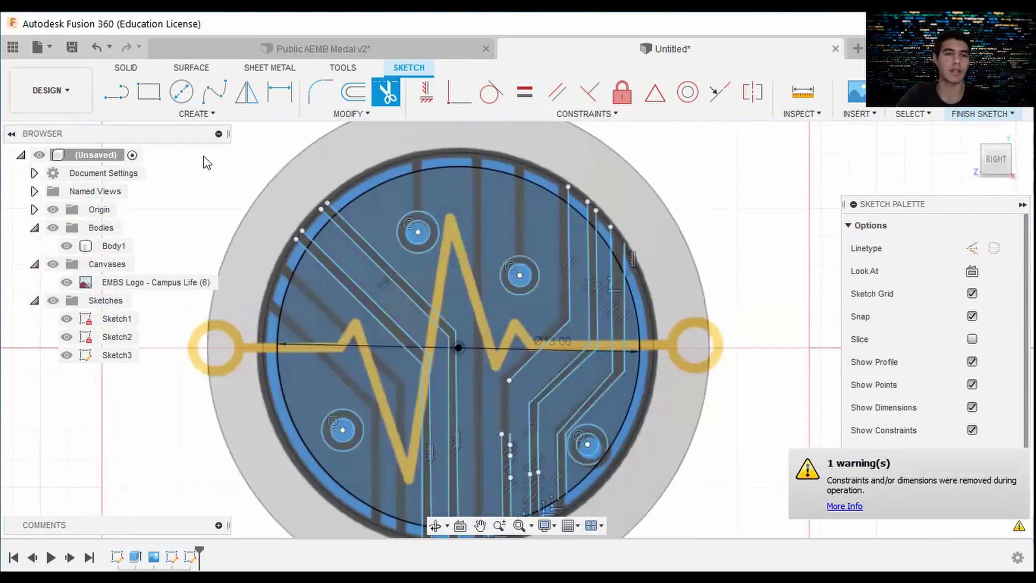
Trace the straight vertical channel just right of centre from the emblem's lower rim to its upper rim
left_click(116, 92)
scroll(468, 486, "up", 3)
left_click(454, 489)
scroll(463, 286, "down", 3)
left_click(503, 237)
key("Escape")
scroll(432, 161, "down", 2)
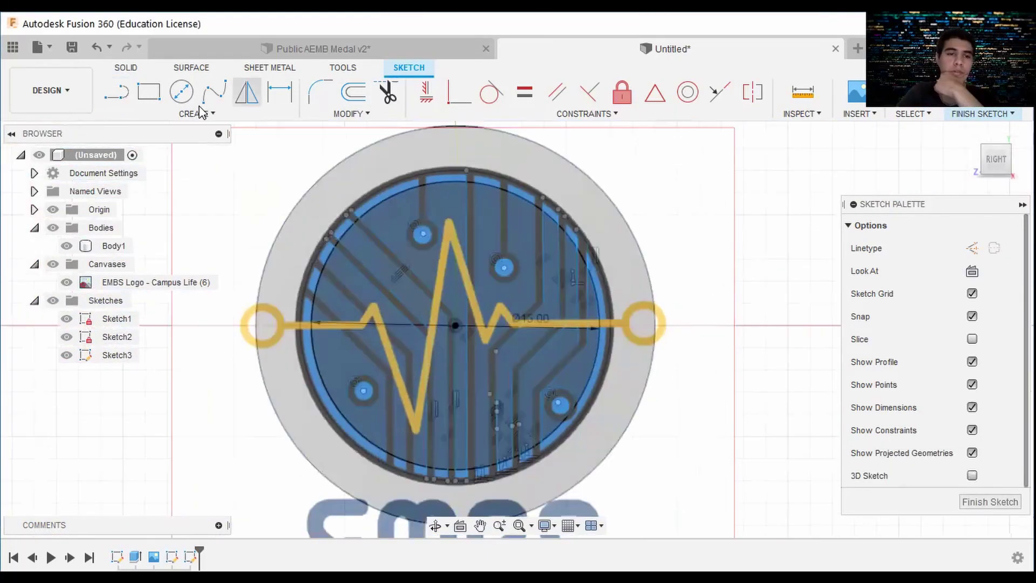
Offset the straight vertical channel's edge just right of centre by about 0.39 mm to form its opposite edge
left_click(354, 92)
left_click(468, 232)
scroll(498, 241, "up", 2)
left_click_drag(488, 229, 471, 231)
key("Return")
Trace both sides of the channel running from the upper-right pad's outer circle up to the rim
middle_click_drag(610, 501, 589, 457)
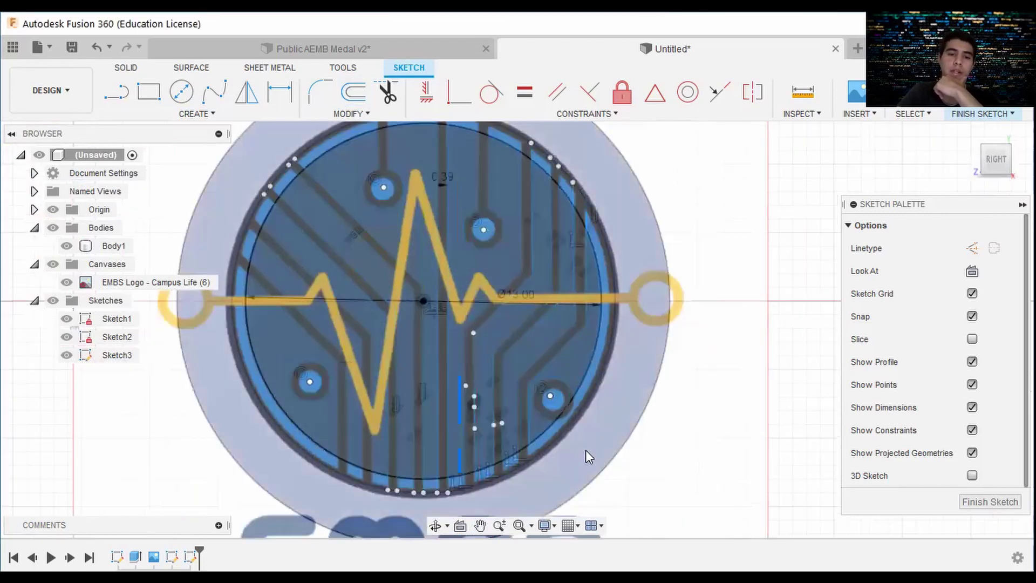
scroll(441, 206, "up", 3)
scroll(440, 207, "down", 3)
key("c")
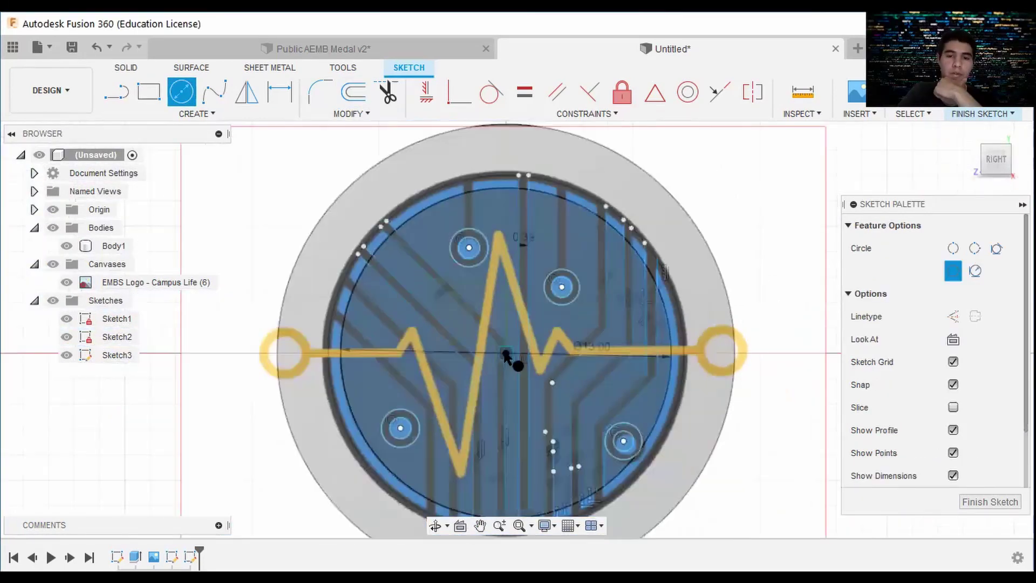
scroll(679, 348, "up", 3)
scroll(669, 351, "down", 3)
key("l")
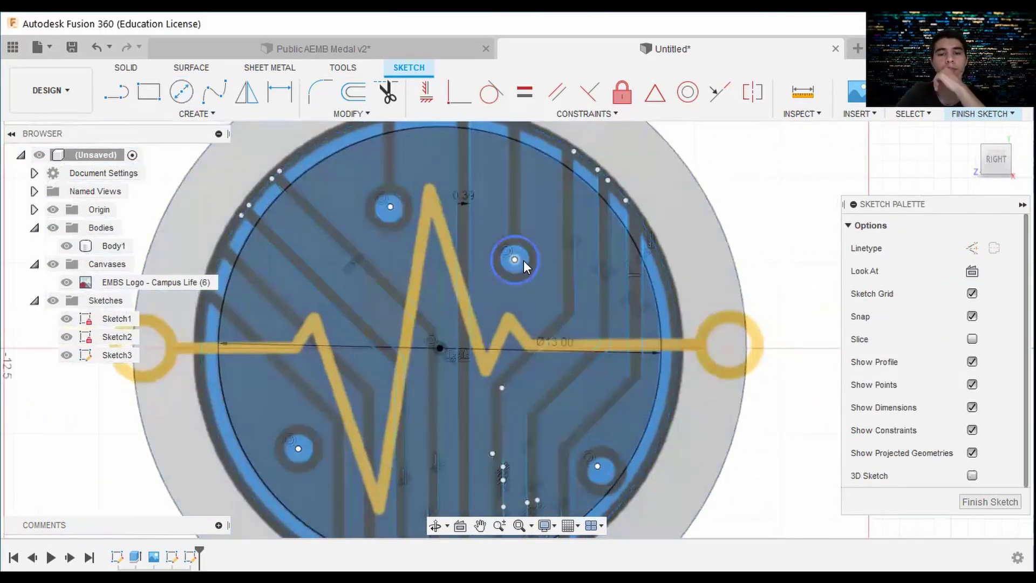
scroll(524, 302, "up", 3)
left_click(497, 332)
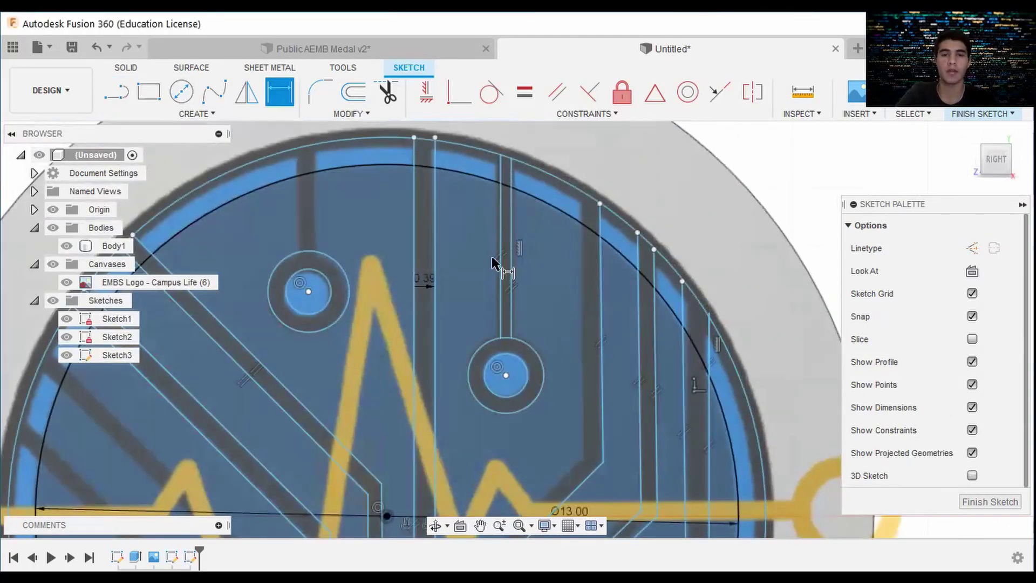
Dimension the channel above the upper-right pad at 0.40 mm wide and set the central straight channel's width to 0.4 mm
scroll(509, 286, "up", 5)
scroll(496, 324, "down", 5)
key("d")
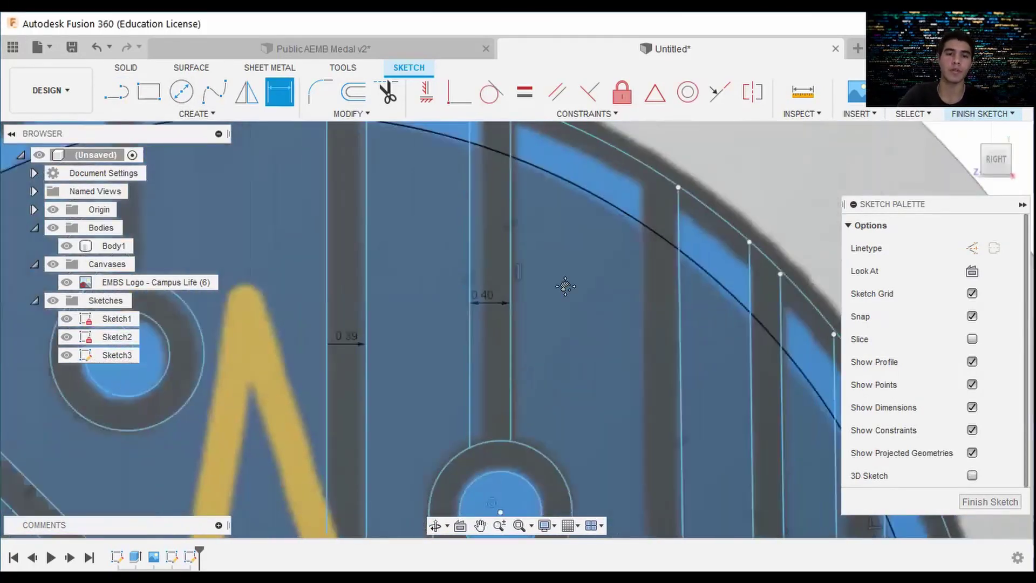
middle_click_drag(566, 284, 627, 218)
double_click(416, 275)
type("0.4")
key("Return")
scroll(597, 232, "down", 3)
scroll(667, 319, "up", 3)
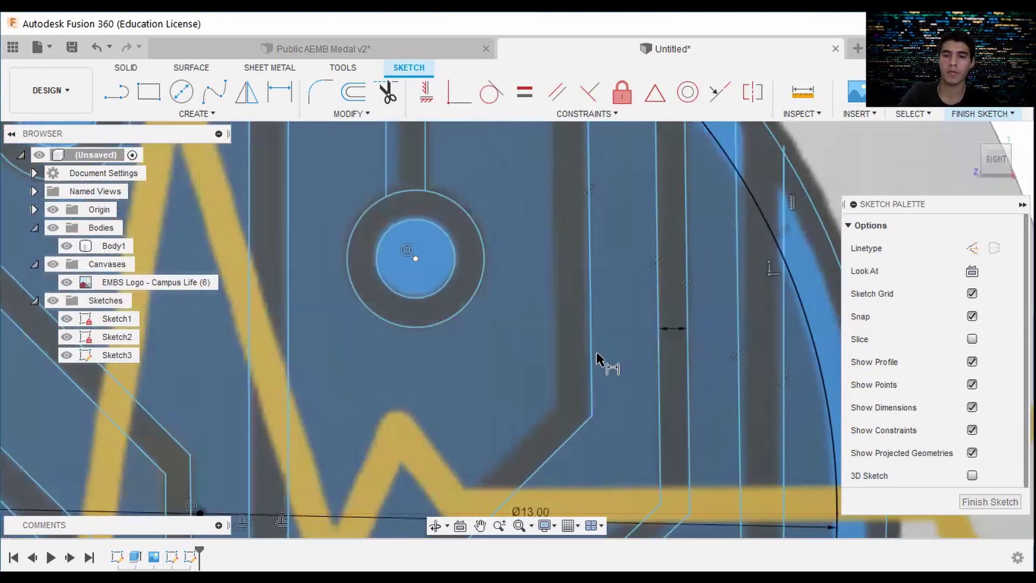
Dimension the upper vertical run of the second channel from the right at 0.4 mm wide
scroll(596, 353, "down", 4)
scroll(610, 467, "up", 4)
left_click(506, 323)
type("0.4")
key("Return")
Dimension the lower vertical run of the second channel from the right at 0.40 mm wide
scroll(505, 400, "up", 3)
left_click(441, 405)
left_click(408, 375)
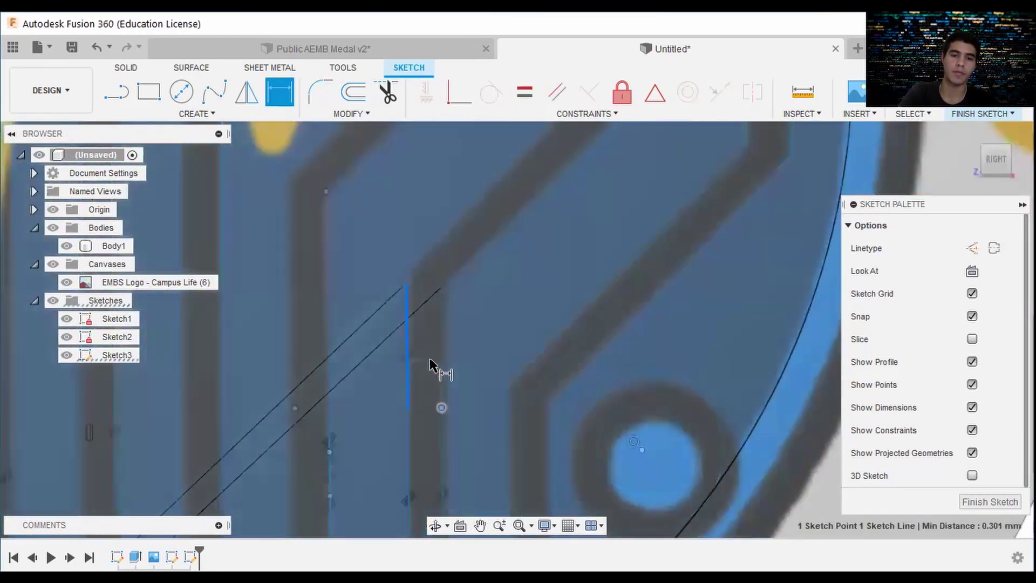
scroll(430, 357, "down", 3)
scroll(435, 403, "up", 3)
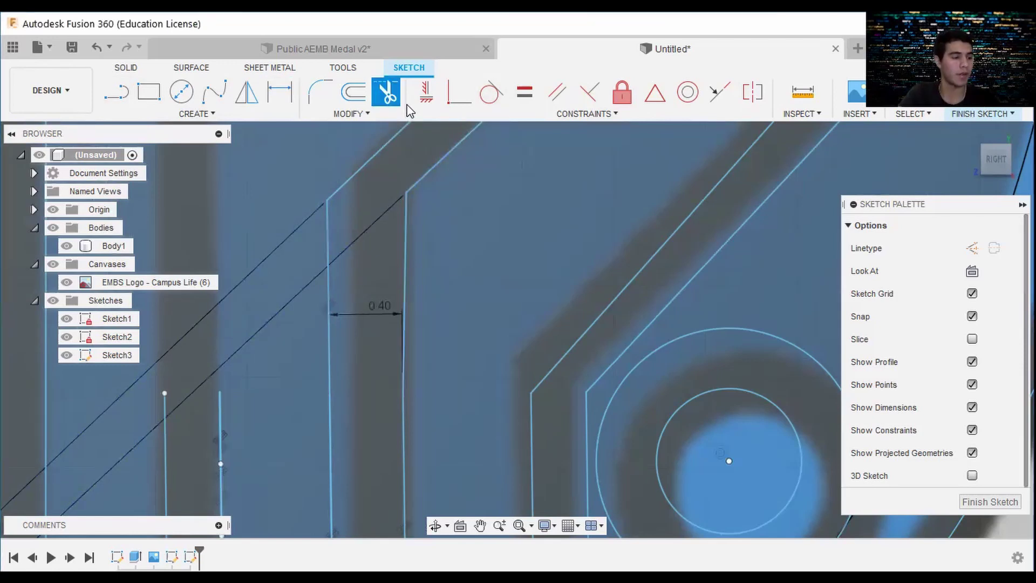
Redraw the upper part of that lower run's right edge and make the channel's vertical edges parallel
left_click(405, 302)
left_click(127, 100)
left_click(405, 192)
left_click(403, 393)
key("Escape")
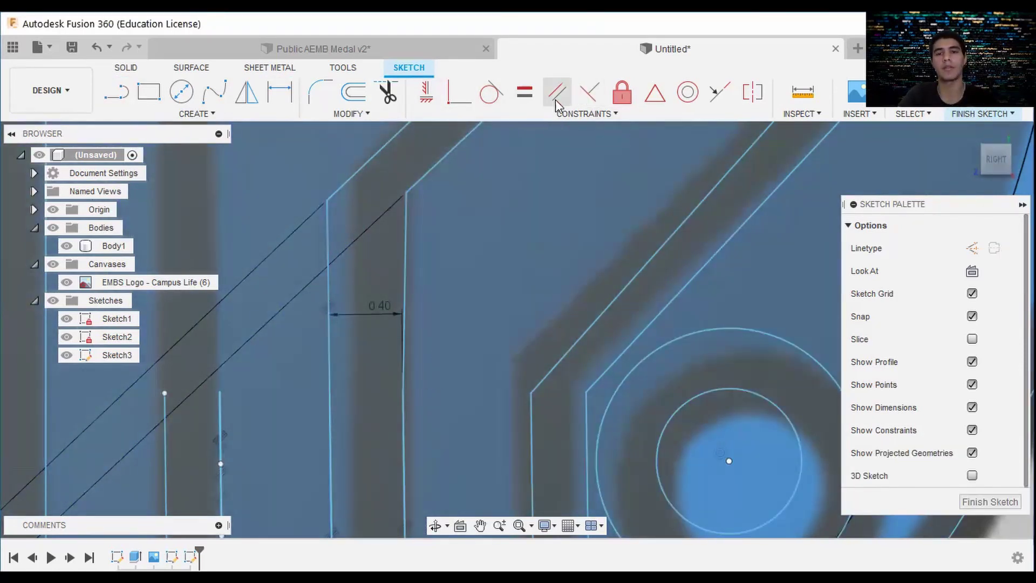
scroll(427, 334, "down", 3)
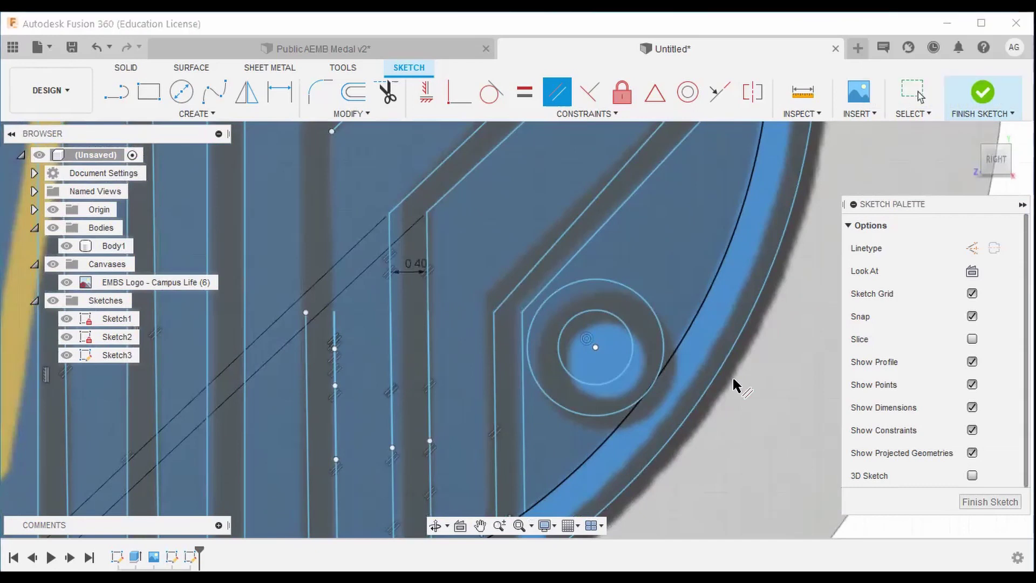
scroll(513, 157, "down", 2)
Dimension the widths of the rightmost channel's diagonal and lower vertical runs
scroll(555, 216, "up", 5)
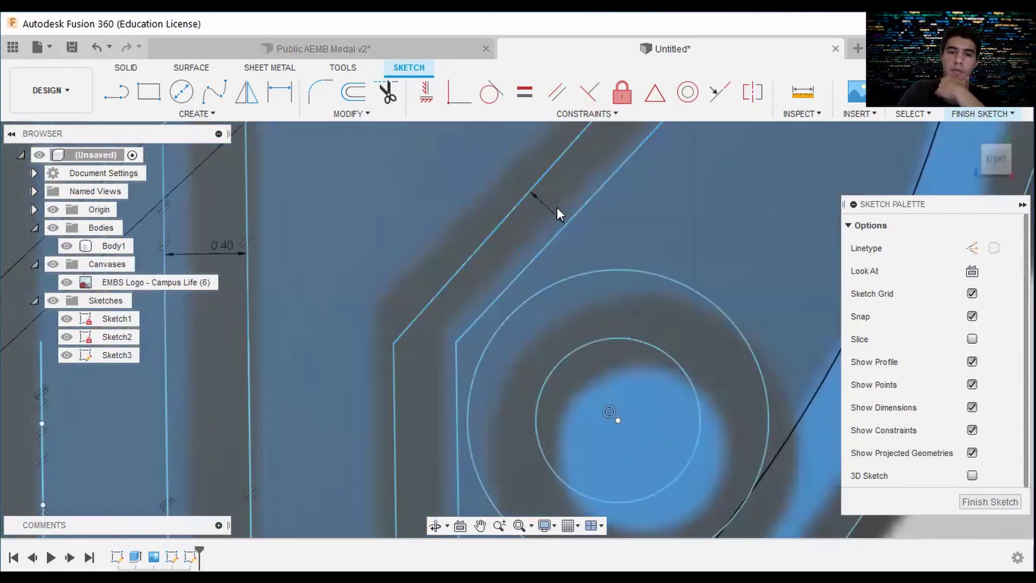
scroll(541, 271, "down", 5)
left_click(512, 366)
left_click(495, 372)
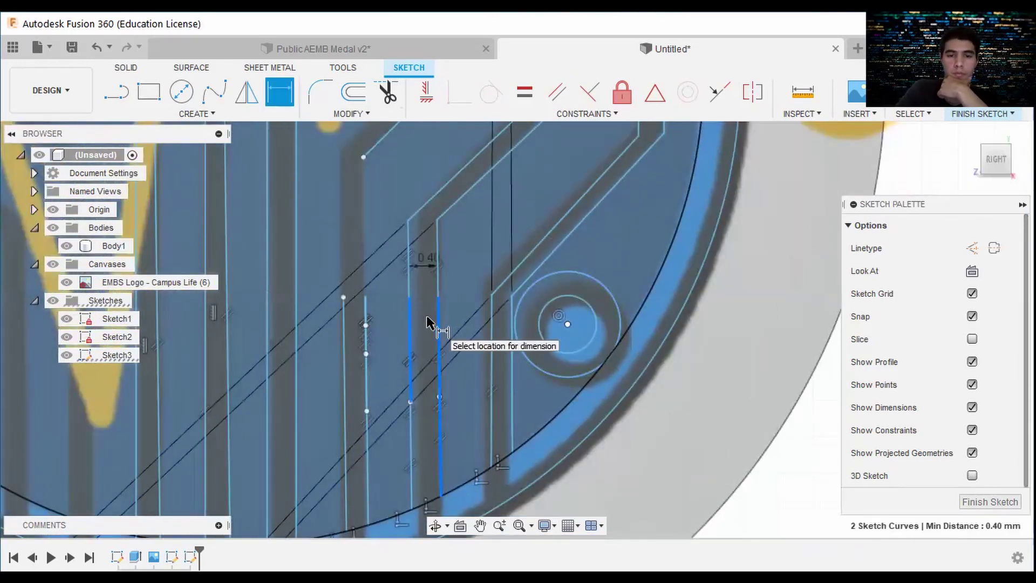
Try to add another width dimension between the lower vertical edges of the second channel from the right
left_click(426, 315)
key("Escape")
scroll(430, 323, "down", 2)
scroll(418, 300, "up", 4)
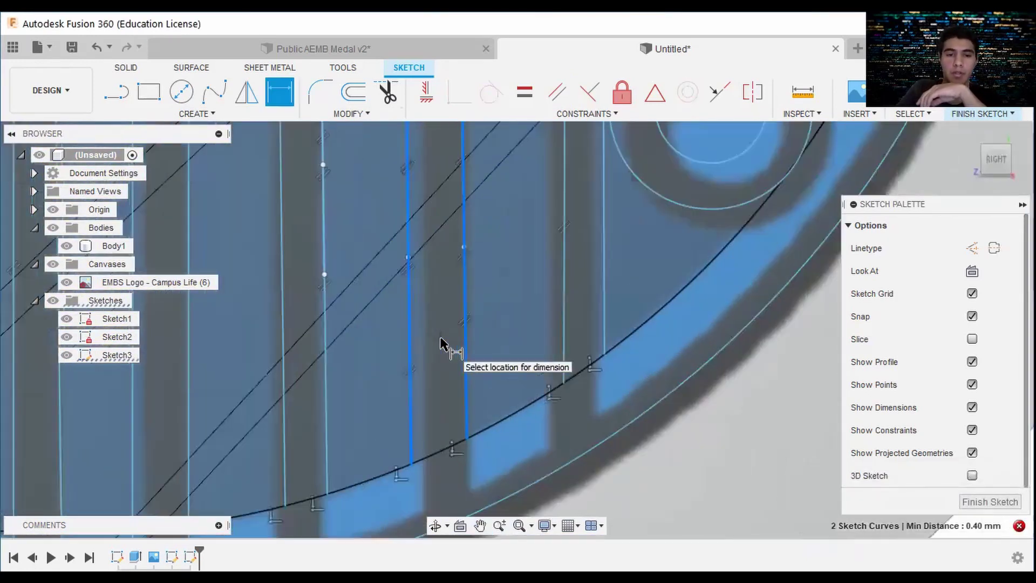
scroll(442, 343, "up", 2)
left_click(441, 339)
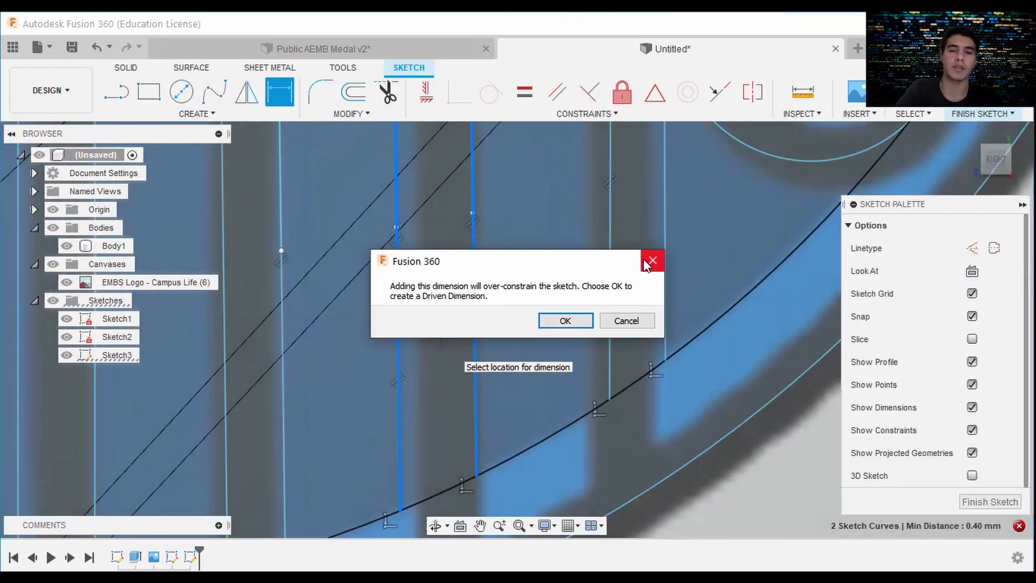
left_click(646, 261)
Trace the left edge of the third channel from the right, from its lower vertical line through the bend and along the diagonal
scroll(590, 291, "down", 8)
scroll(485, 357, "down", 1)
key("l")
scroll(465, 340, "up", 2)
left_click(467, 351)
scroll(465, 277, "up", 5)
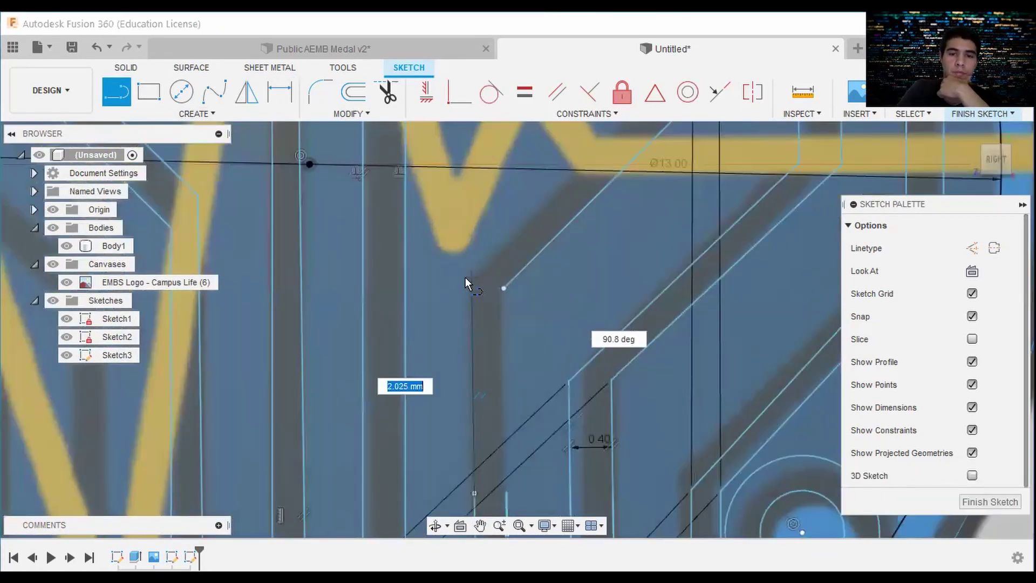
left_click(465, 277)
scroll(465, 277, "down", 3)
left_click(541, 309)
Close the gap in the third channel's right edge with a line from its lower vertical piece up to the bend
scroll(541, 310, "down", 3)
middle_click_drag(490, 436, 495, 362)
scroll(498, 372, "up", 3)
left_click(477, 335)
left_click(474, 192)
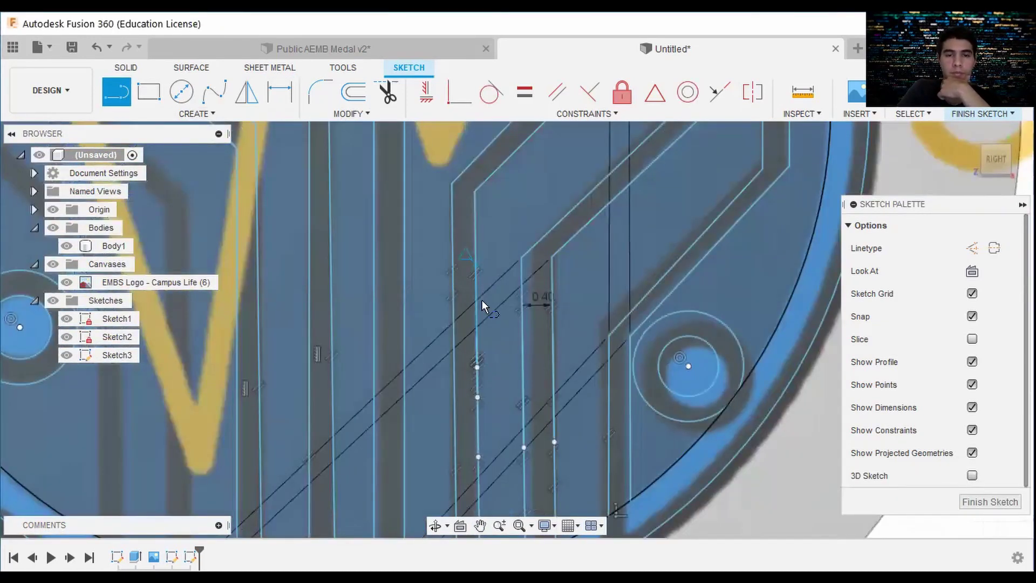
Trace both sides of the channel above the upper-left pad, from the rim down to the pad's outer circle
scroll(481, 304, "down", 5)
scroll(419, 269, "up", 5)
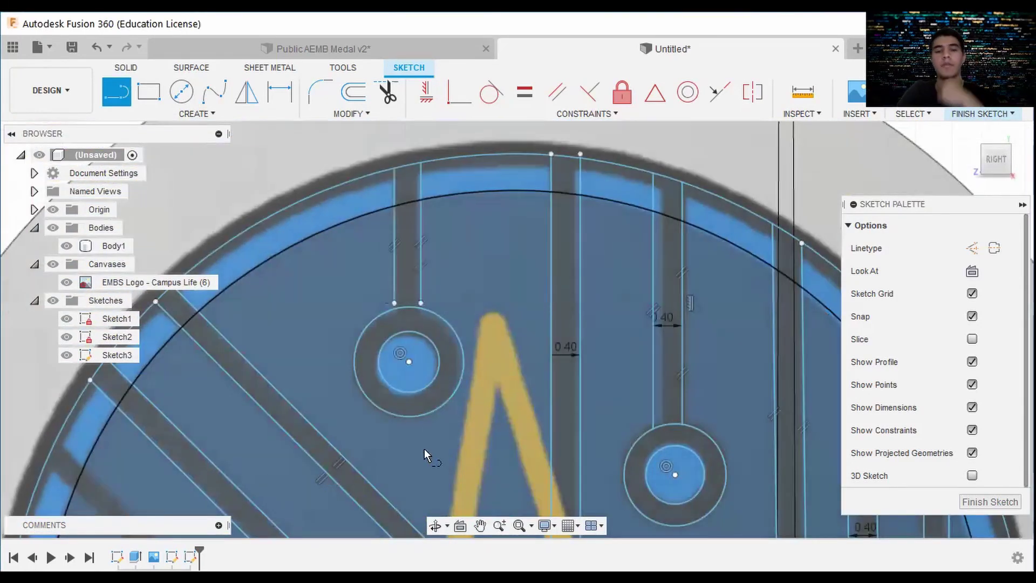
scroll(436, 297, "up", 4)
left_click(409, 309)
left_click(409, 319)
key("Escape")
key("l")
left_click(353, 316)
key("Escape")
scroll(449, 285, "down", 4)
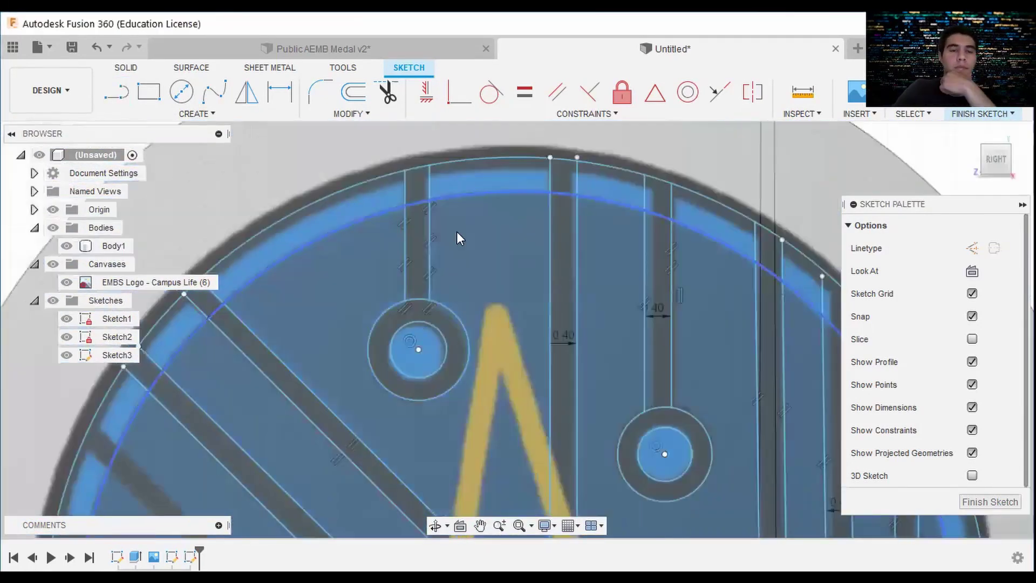
Trace the right edge of the second channel from the left, from the left rim diagonally to its bend and down to the lower rim
scroll(456, 237, "down", 5)
left_click(127, 93)
scroll(302, 248, "up", 4)
left_click(275, 233)
scroll(346, 269, "down", 3)
scroll(432, 302, "up", 4)
left_click(451, 310)
scroll(459, 334, "down", 4)
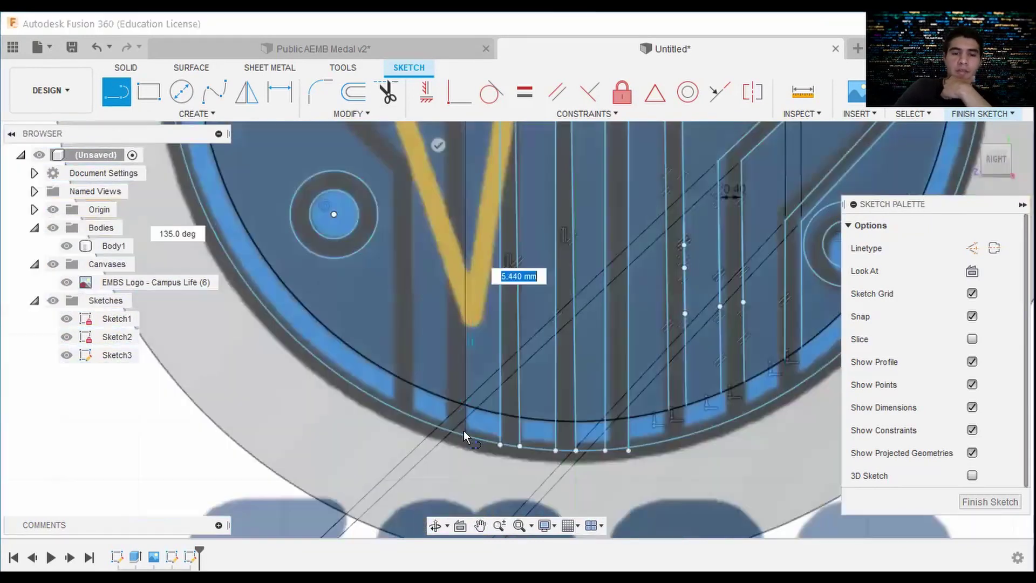
left_click(464, 430)
scroll(464, 426, "down", 3)
scroll(424, 228, "up", 3)
scroll(420, 232, "down", 3)
scroll(410, 221, "up", 3)
Offset that traced edge by 0.4 mm to form the second channel's left edge
key("o")
left_click(404, 227)
scroll(415, 246, "down", 3)
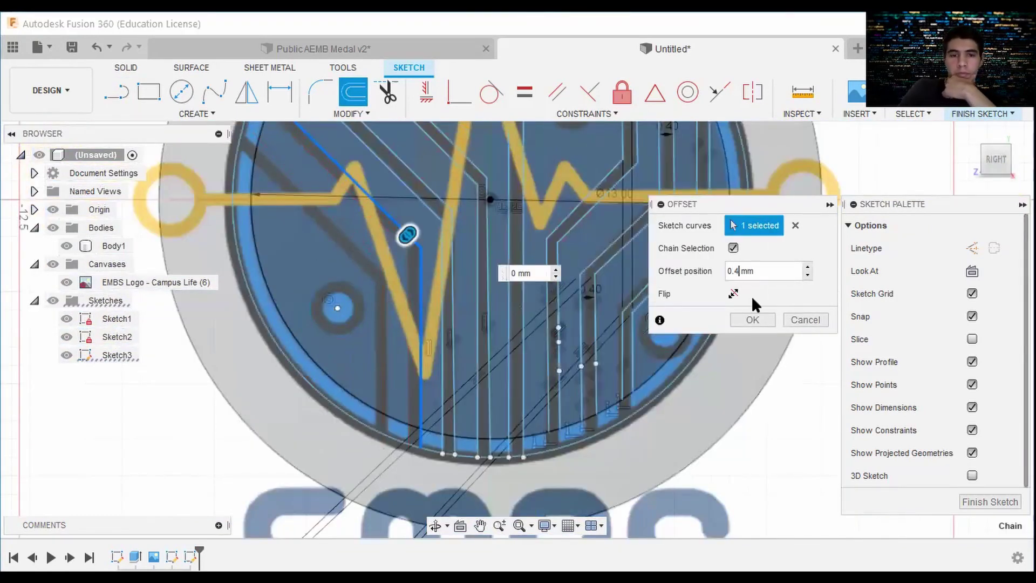
left_click(737, 320)
Trace the right edge of the leftmost channel, from the left rim diagonally to its bend and down to the lower rim
left_click(116, 93)
scroll(311, 202, "up", 3)
left_click(248, 154)
left_click(465, 363)
scroll(464, 373, "down", 3)
scroll(458, 458, "up", 3)
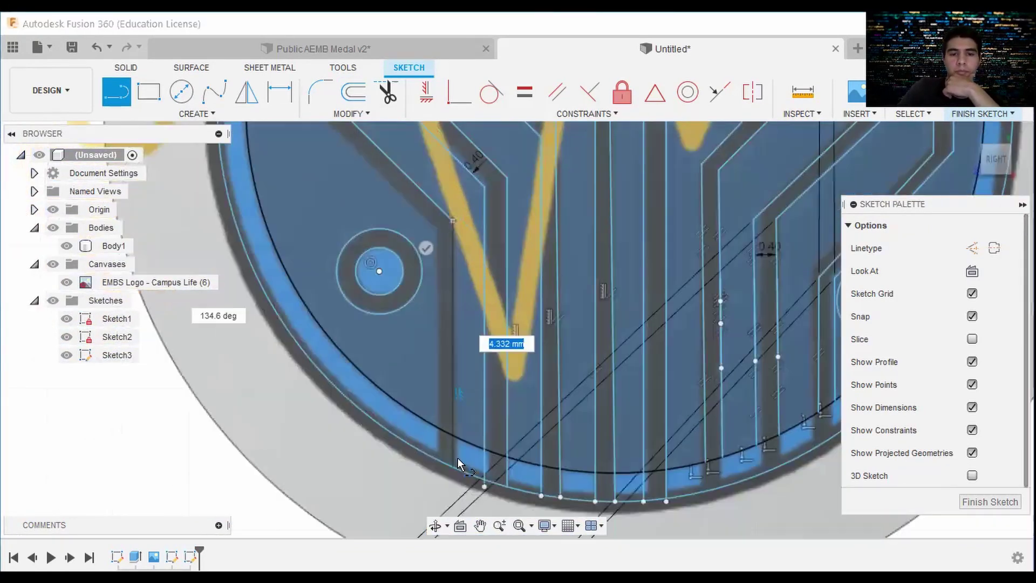
Offset the leftmost channel's traced edge by 0.4 mm to form its left edge
key("o")
left_click(429, 216)
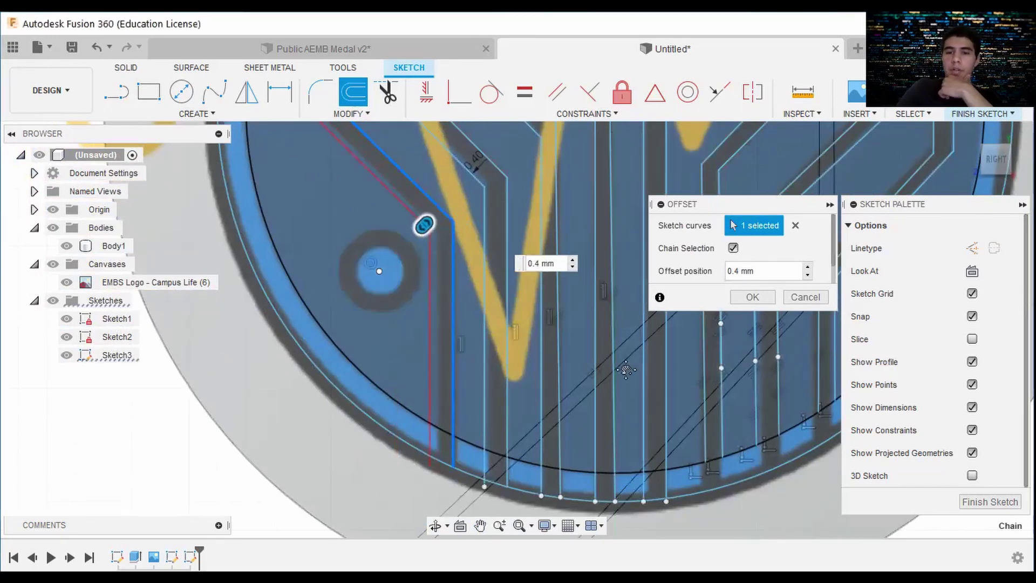
key("Return")
scroll(423, 327, "down", 3)
Undo the trim made on the lower rim and trim the overhanging channel edges left of centre back to the rim
left_click(463, 343)
left_click(98, 49)
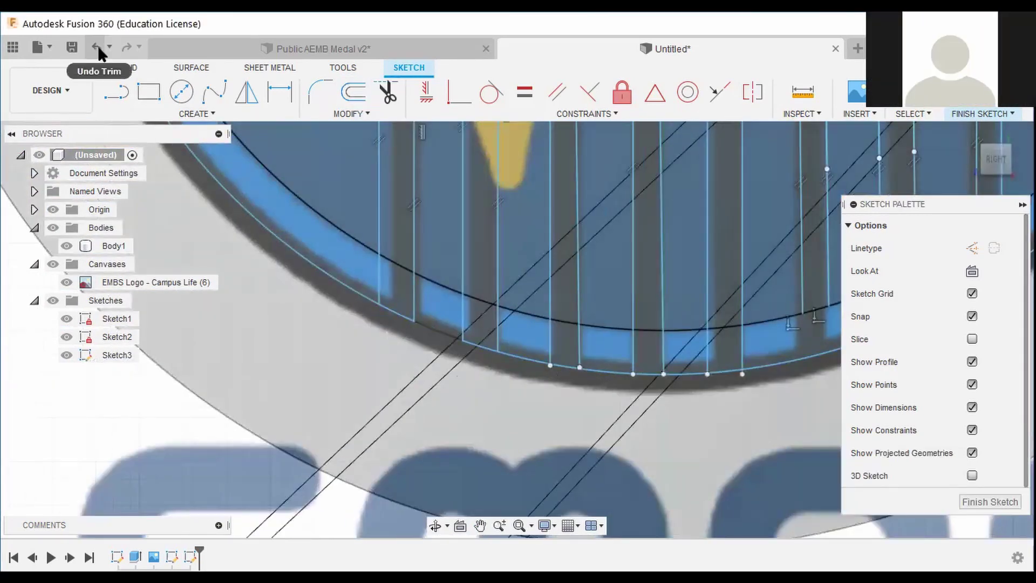
left_click(386, 96)
scroll(463, 347, "up", 6)
left_click(462, 346)
middle_click_drag(694, 401, 535, 348)
scroll(533, 324, "up", 3)
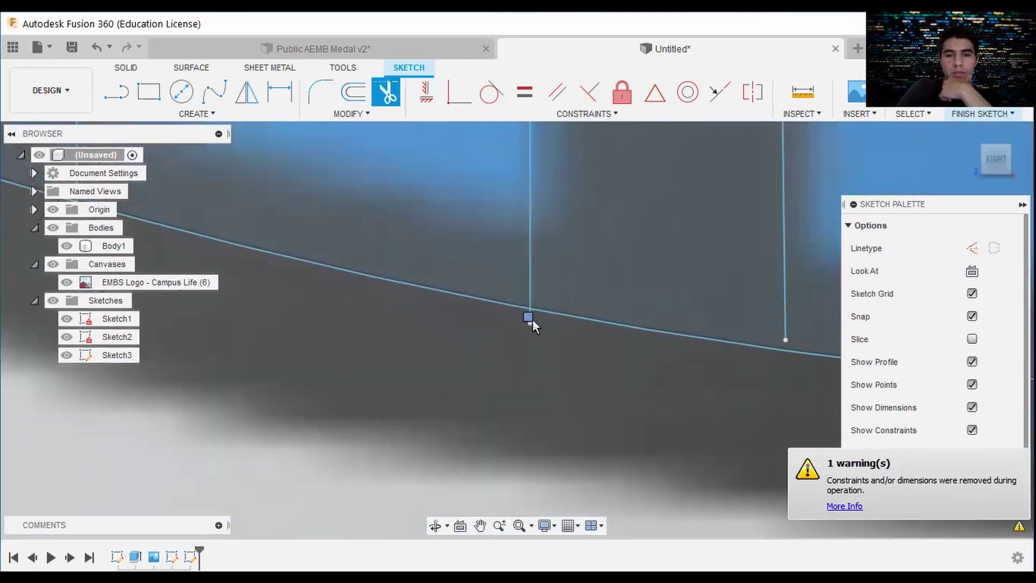
Extend the third channel from the left's right edge to the lower rim and trim the next channel's overhanging left edge
key("l")
middle_click_drag(832, 350, 707, 347)
scroll(723, 419, "down", 10)
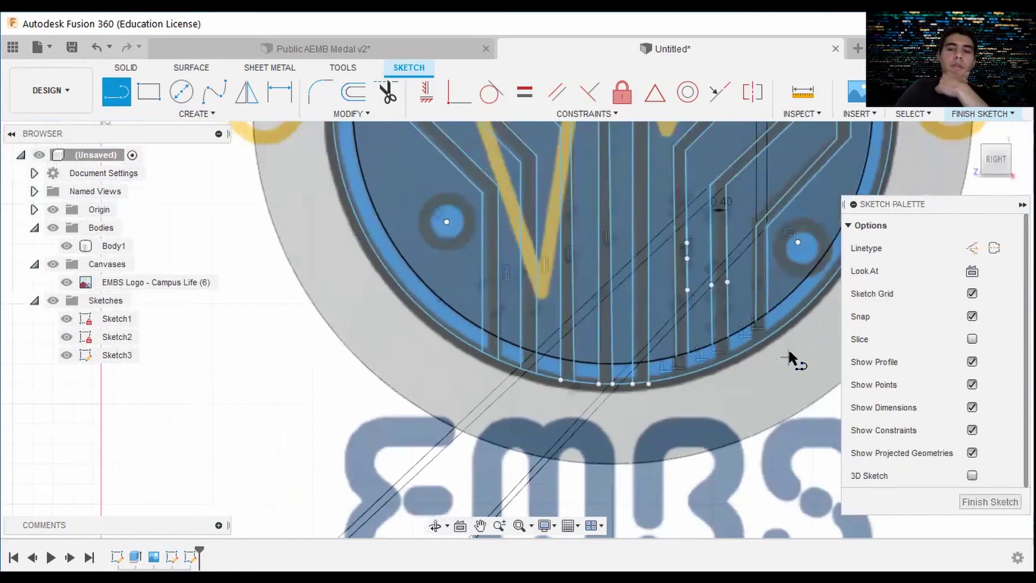
scroll(535, 419, "up", 10)
key("t")
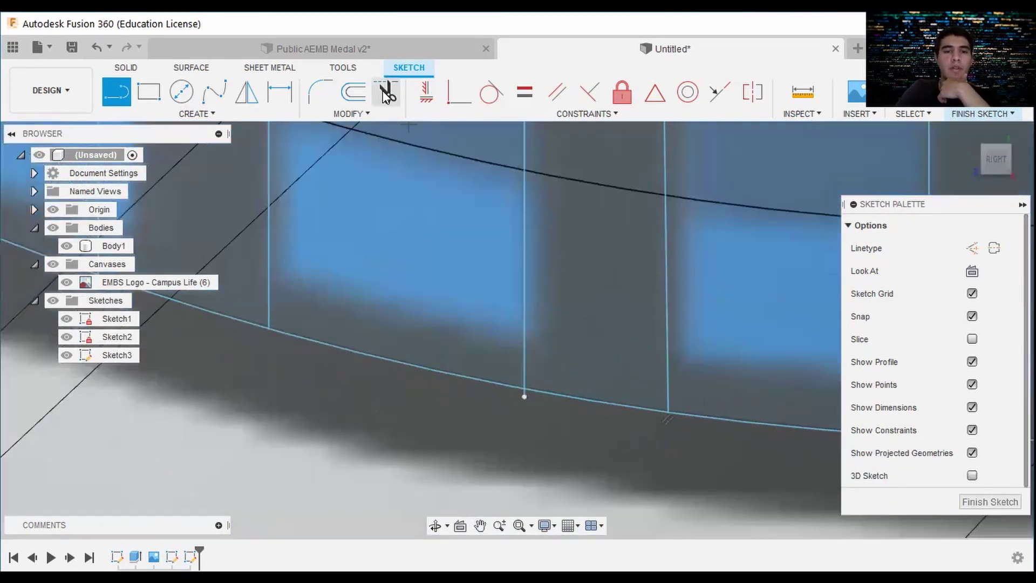
scroll(733, 415, "down", 4)
scroll(426, 384, "up", 7)
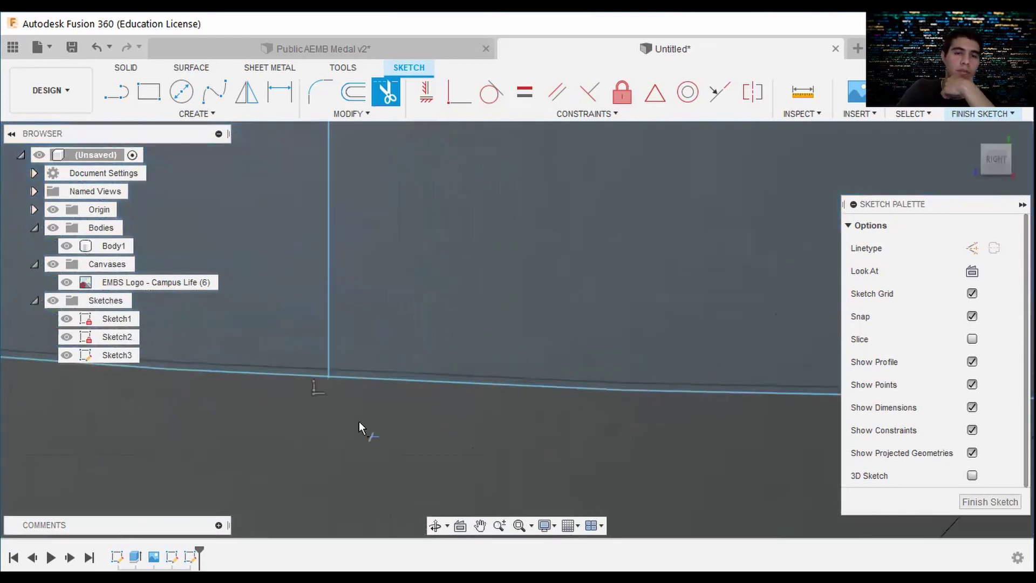
Extend the short edge of the straight central channel down to the lower rim
key("l")
scroll(675, 358, "down", 2)
middle_click_drag(675, 359, 529, 346)
scroll(618, 338, "up", 4)
scroll(675, 386, "down", 8)
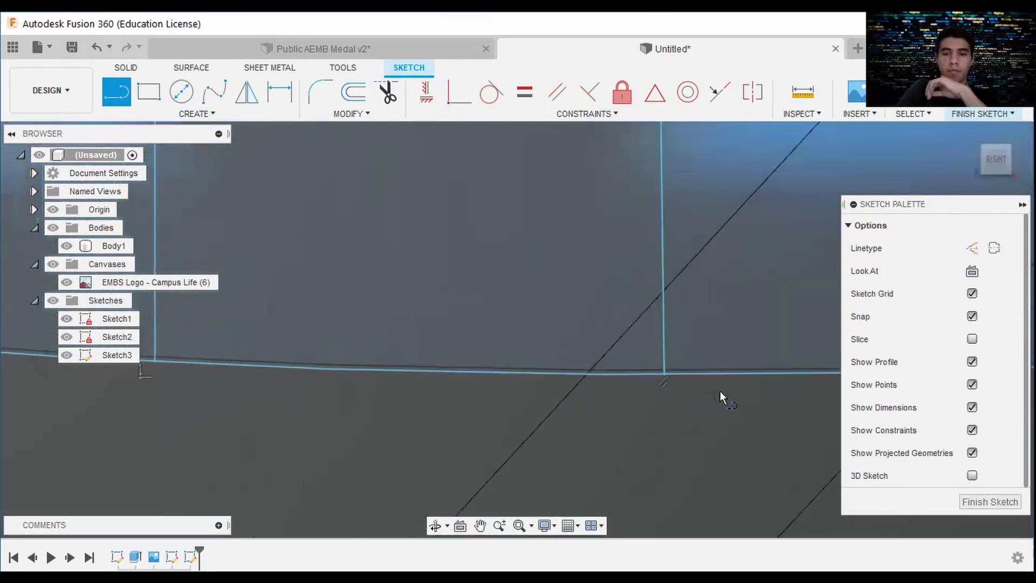
scroll(594, 351, "up", 8)
Trim the overhanging edges of the straight channels near the centre back to the lower rim
key("t")
left_click(687, 269)
scroll(378, 276, "up", 2)
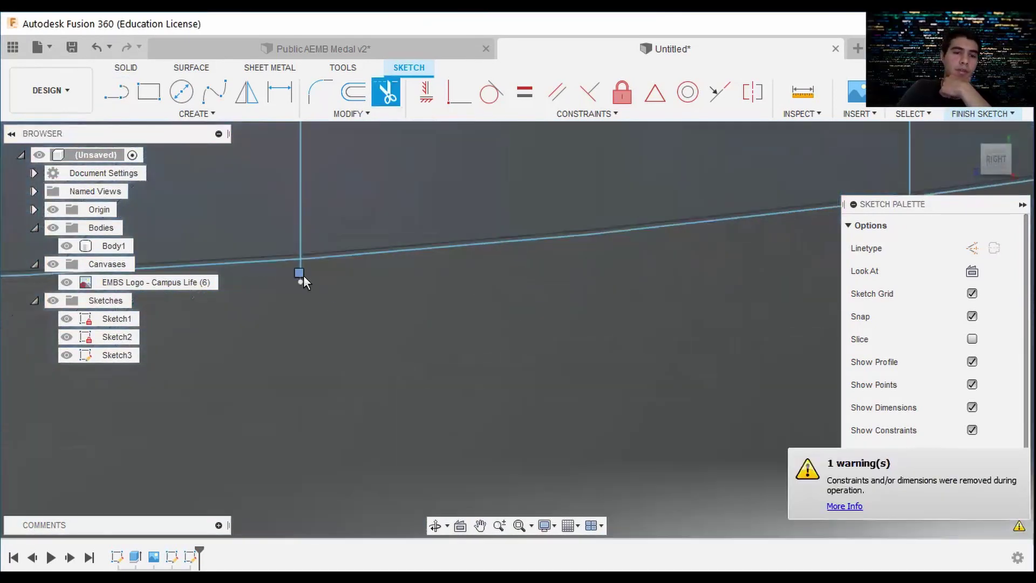
left_click(301, 273)
scroll(647, 237, "down", 9)
Extend both edges of the third channel from the right from the inner circle to the lower rim
middle_click_drag(684, 235, 485, 254)
key("l")
scroll(478, 243, "up", 4)
left_click(516, 283)
left_click(517, 387)
left_click(578, 266)
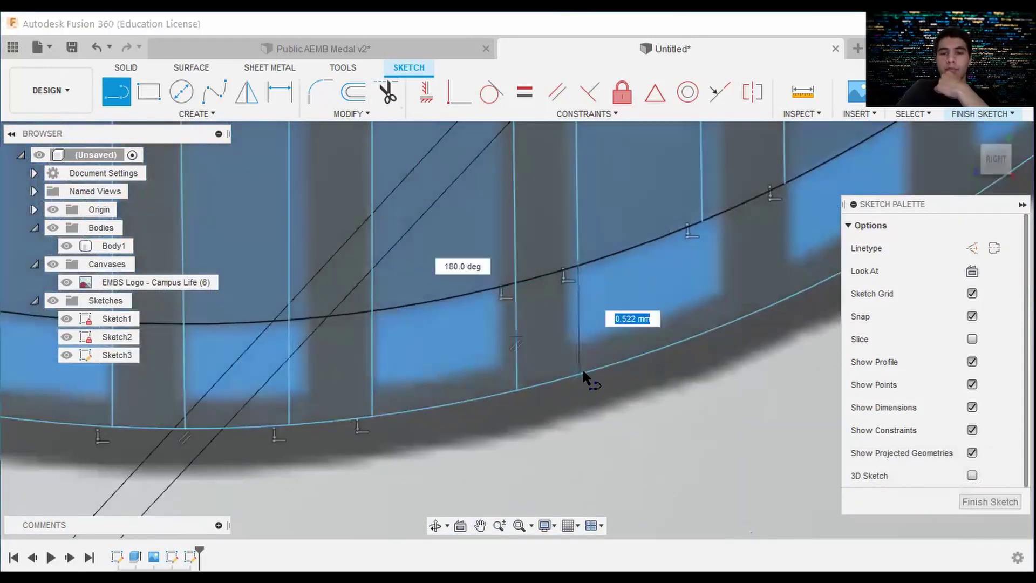
left_click(581, 370)
Extend both edges of the second channel from the right from the inner circle to the lower rim
scroll(583, 361, "down", 2)
left_click(621, 264)
left_click(623, 349)
left_click(685, 236)
left_click(686, 323)
Extend both edges of the rightmost channel from the inner circle to the lower rim
scroll(669, 332, "down", 7)
scroll(686, 316, "up", 8)
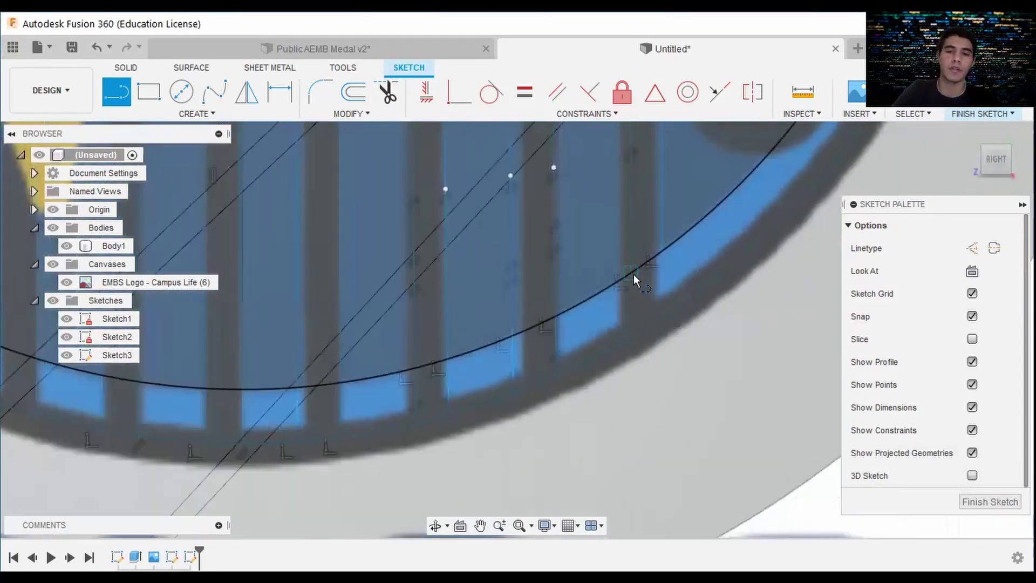
left_click(630, 272)
left_click(630, 379)
left_click(683, 234)
left_click(683, 347)
Trace the heartbeat's upper edge with lines from the left rim over the small peak, down to the deep valley and up the tall peak
scroll(680, 373, "down", 2)
scroll(334, 343, "down", 6)
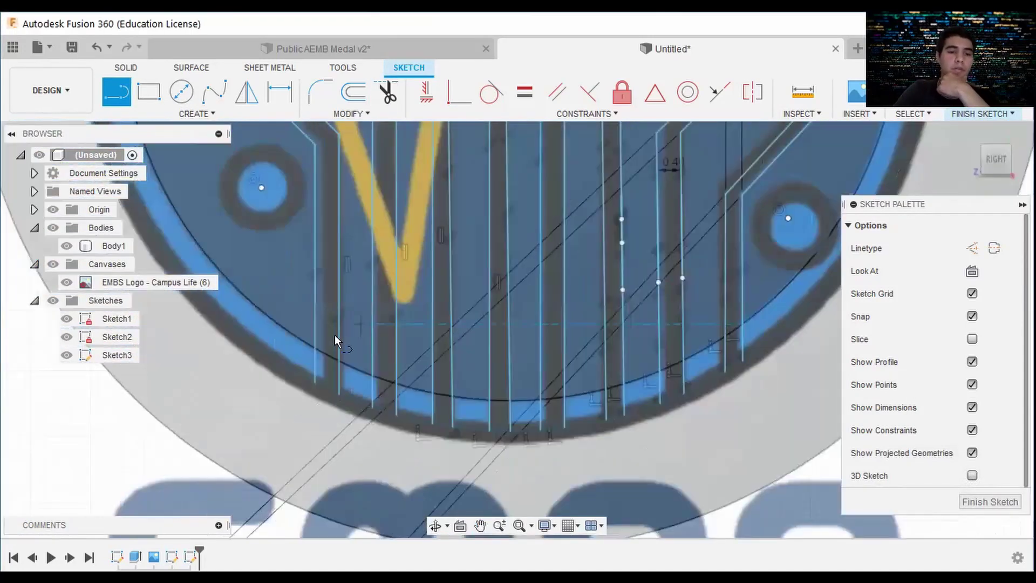
scroll(313, 263, "up", 5)
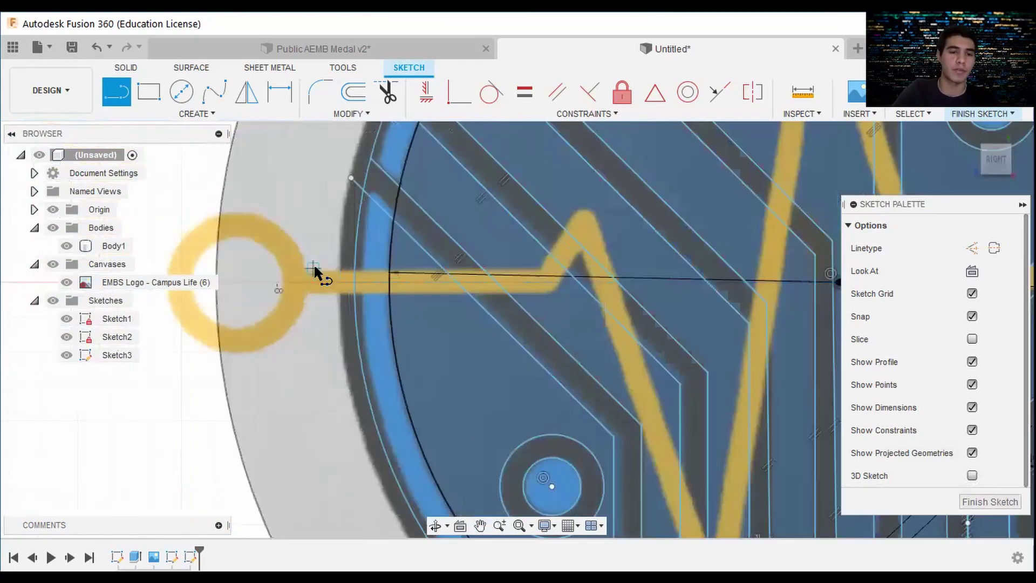
left_click(355, 269)
scroll(539, 269, "up", 6)
left_click(540, 268)
left_click(622, 152)
scroll(723, 377, "down", 5)
scroll(726, 377, "up", 2)
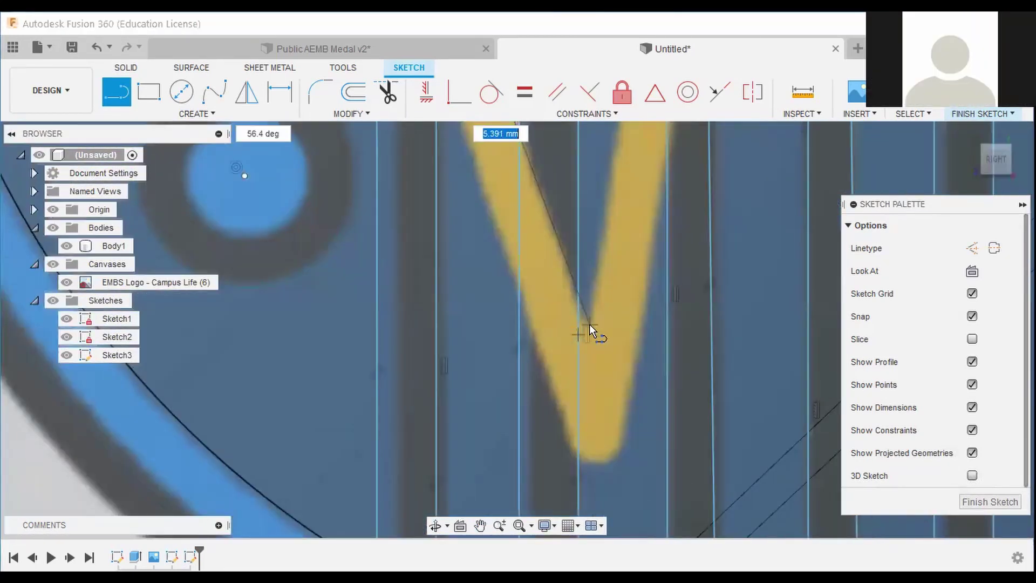
scroll(620, 208, "down", 5)
scroll(750, 443, "up", 5)
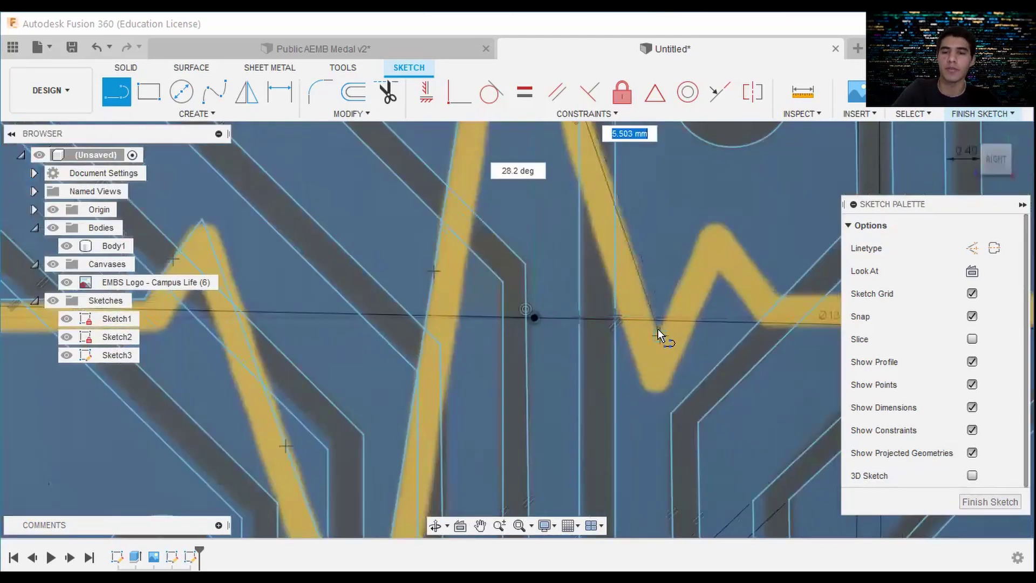
Continue the heartbeat trace through the short dip and second small peak, then straight to the right rim
left_click(657, 332)
left_click(712, 222)
left_click(772, 299)
scroll(751, 296, "down", 2)
mouse_move(749, 294)
middle_mouse_down()
mouse_move(678, 298)
mouse_move(689, 286)
mouse_move(440, 332)
middle_mouse_up()
scroll(691, 287, "down", 2)
scroll(714, 304, "up", 2)
left_click(733, 312)
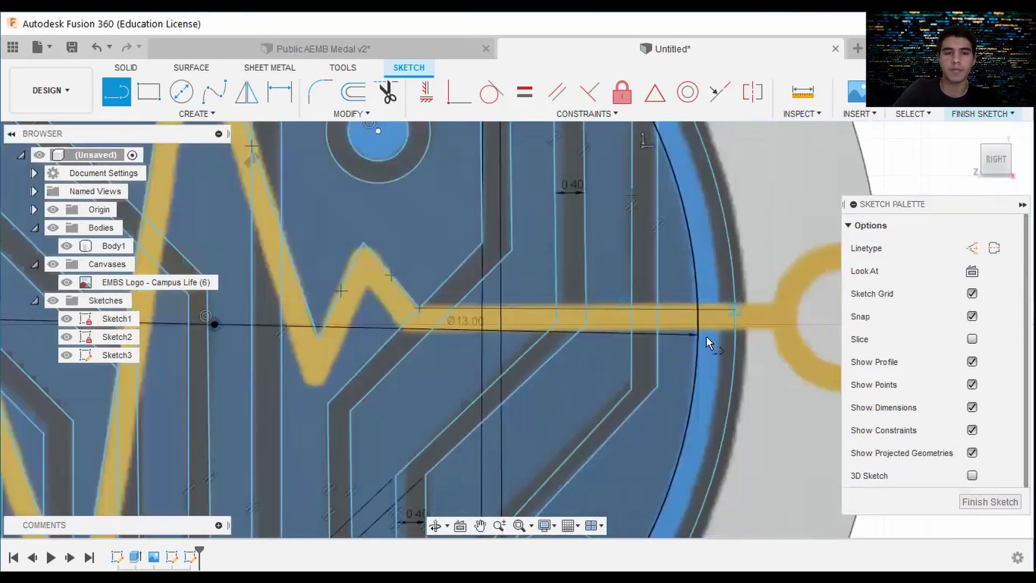
scroll(707, 336, "down", 3)
Offset the heartbeat line chain downward by 0.40 mm
left_click(354, 92)
left_click(331, 290)
middle_click_drag(334, 292, 263, 240)
scroll(263, 241, "down", 1)
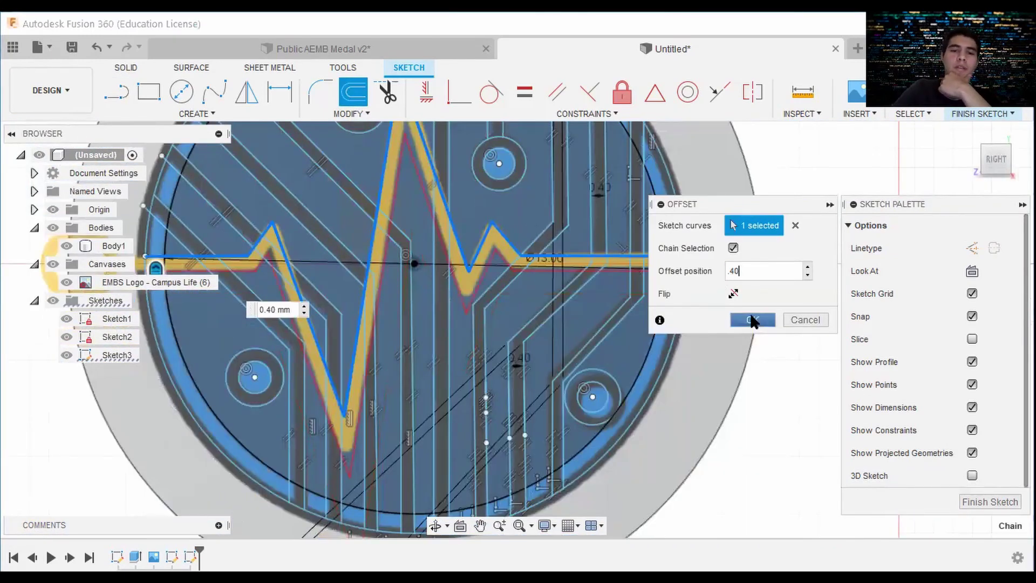
left_click(753, 320)
Draw a tiny line from the heartbeat's lower edge toward the rim at its right end
scroll(680, 280, "up", 2)
middle_click_drag(681, 291, 592, 381)
scroll(594, 369, "up", 5)
left_click(115, 94)
left_click(561, 289)
scroll(561, 289, "up", 6)
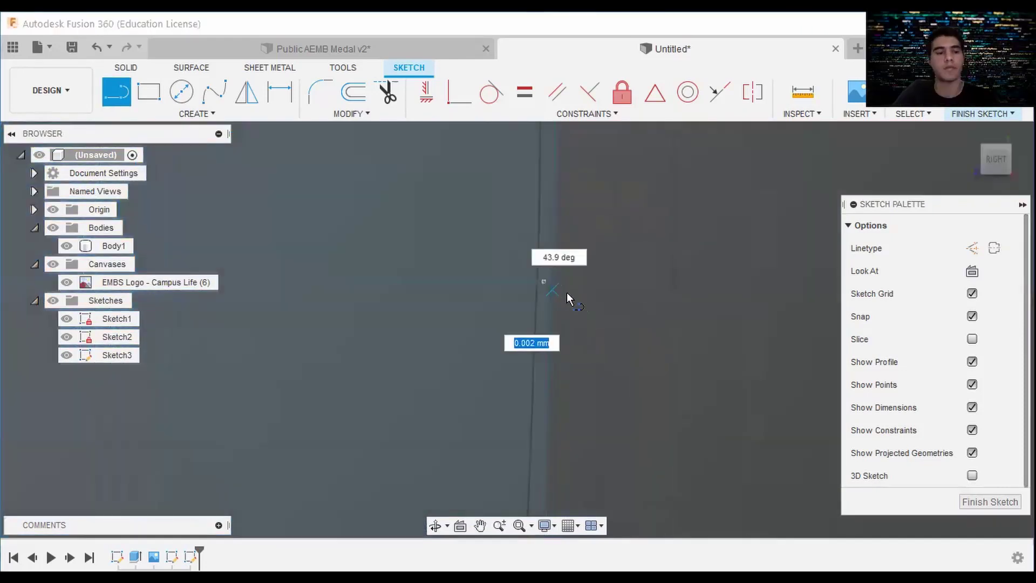
scroll(530, 325, "down", 6)
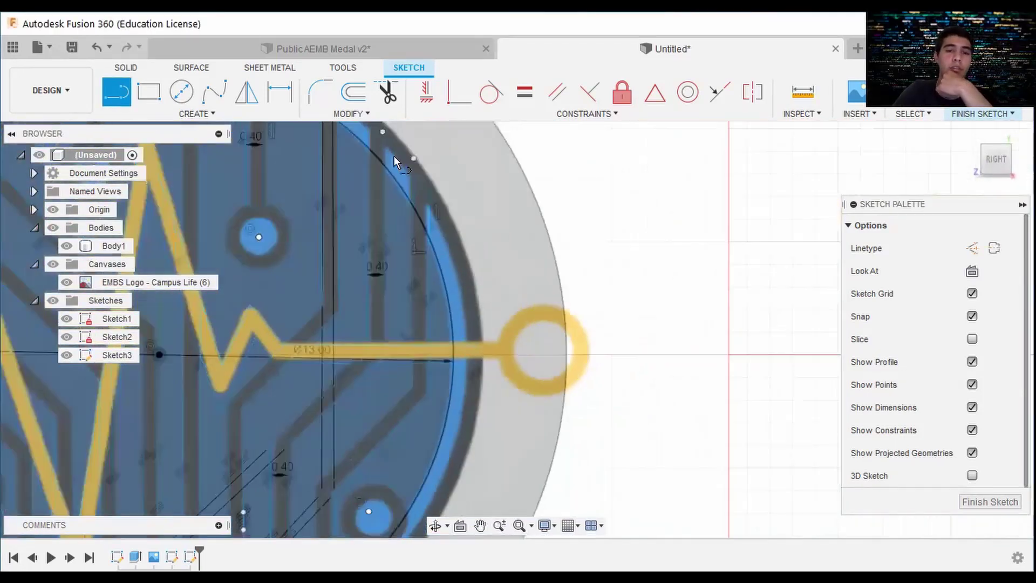
Close the gap between the left end of the heartbeat's lower edge and the rim with a short line
scroll(429, 397, "up", 5)
scroll(429, 396, "down", 5)
scroll(265, 296, "up", 8)
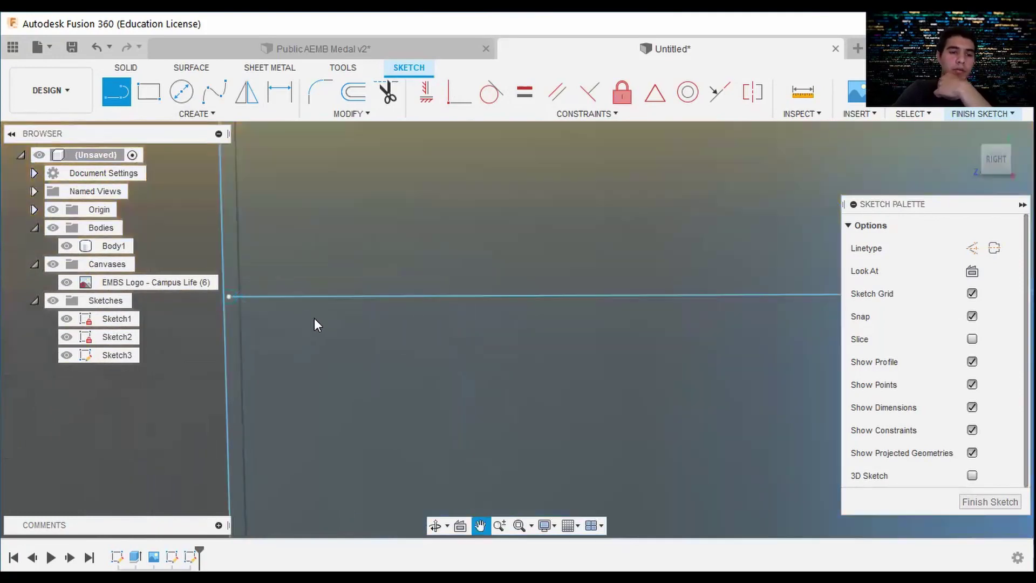
middle_click_drag(314, 318, 321, 317)
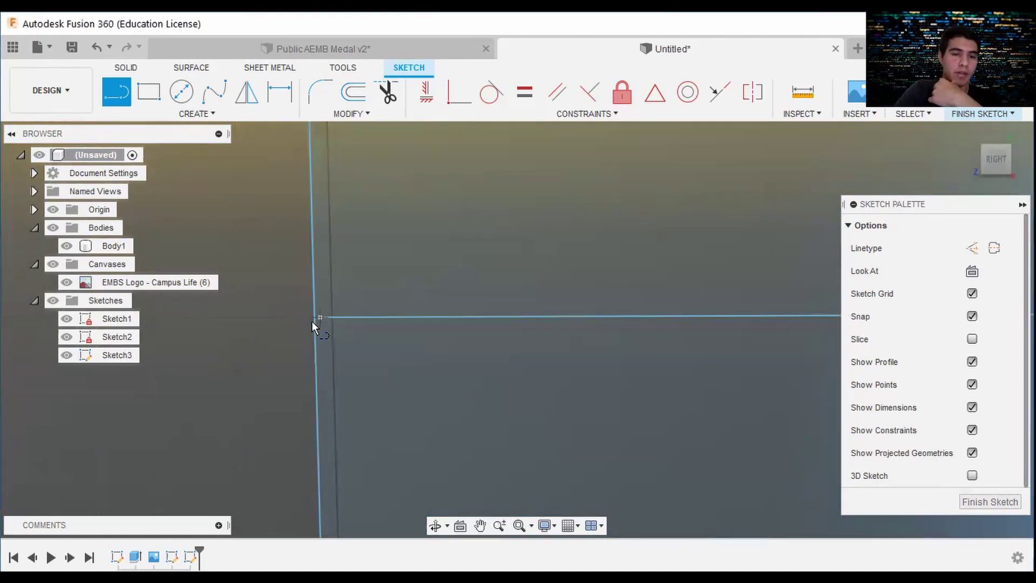
left_click(313, 319)
key("Escape")
Examine where the heartbeat and the diagonal channels meet the left rim for gaps and overhanging ends
key("t")
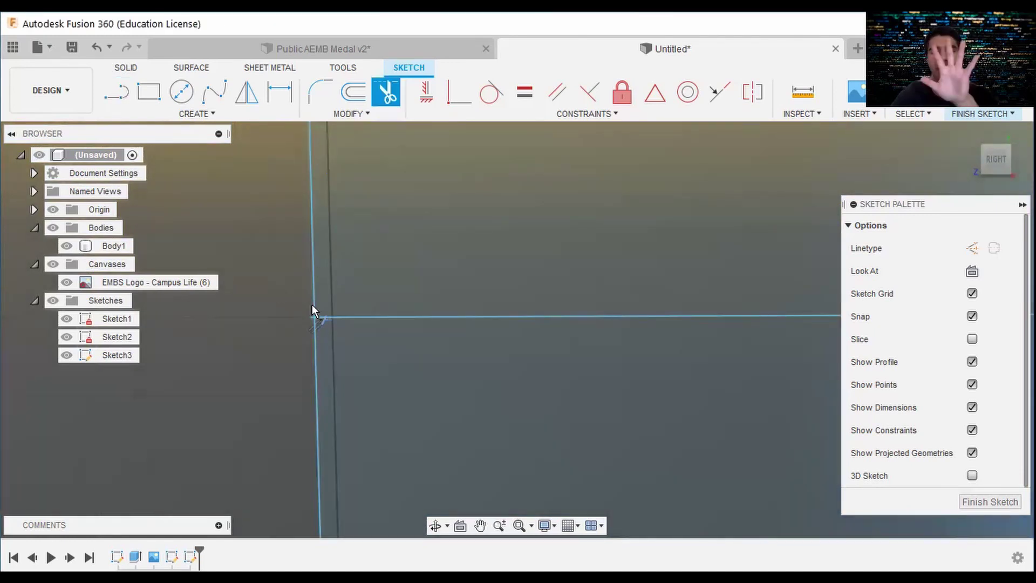
scroll(430, 229, "down", 5)
scroll(431, 228, "down", 4)
scroll(377, 287, "up", 8)
scroll(345, 276, "up", 2)
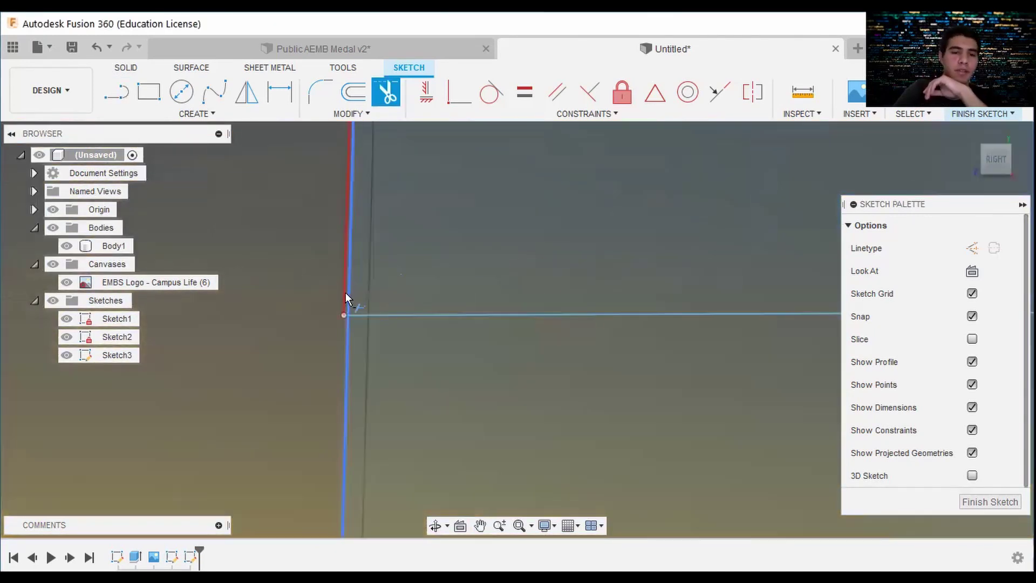
scroll(612, 348, "down", 6)
scroll(483, 346, "down", 8)
scroll(480, 309, "up", 3)
scroll(492, 238, "up", 5)
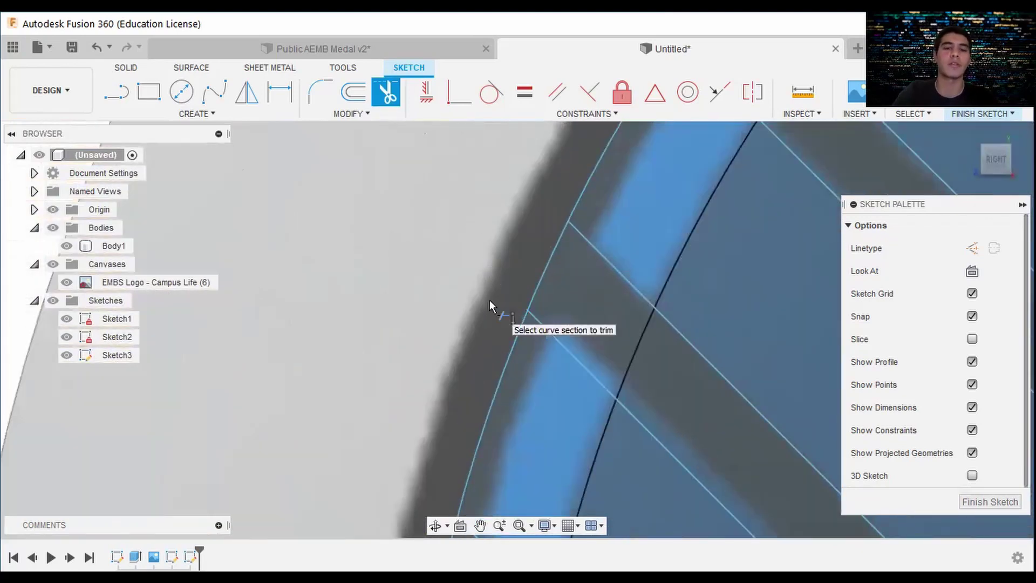
scroll(490, 300, "down", 5)
scroll(501, 344, "up", 5)
scroll(500, 344, "up", 4)
scroll(483, 277, "up", 3)
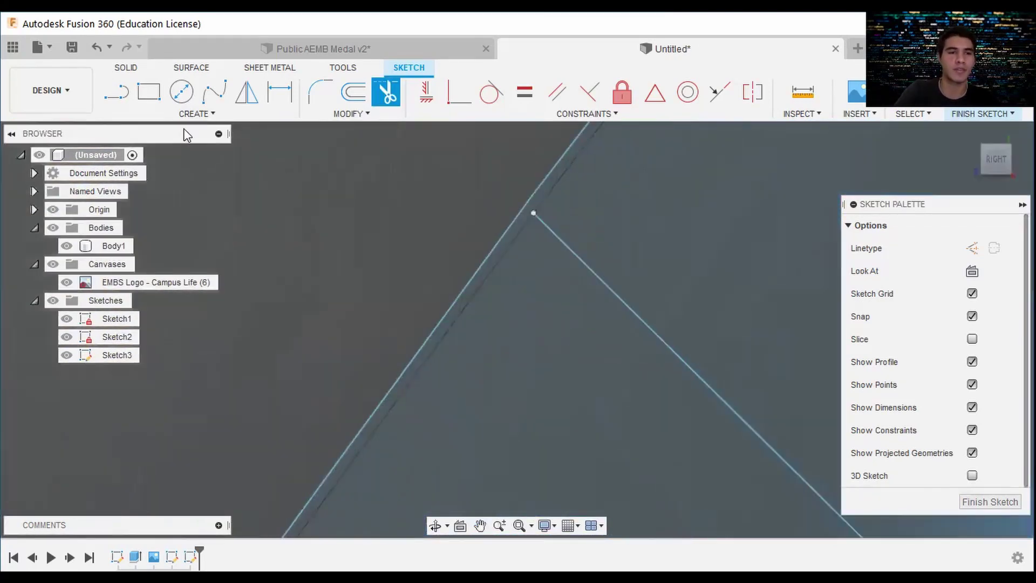
scroll(540, 231, "down", 5)
scroll(576, 224, "up", 5)
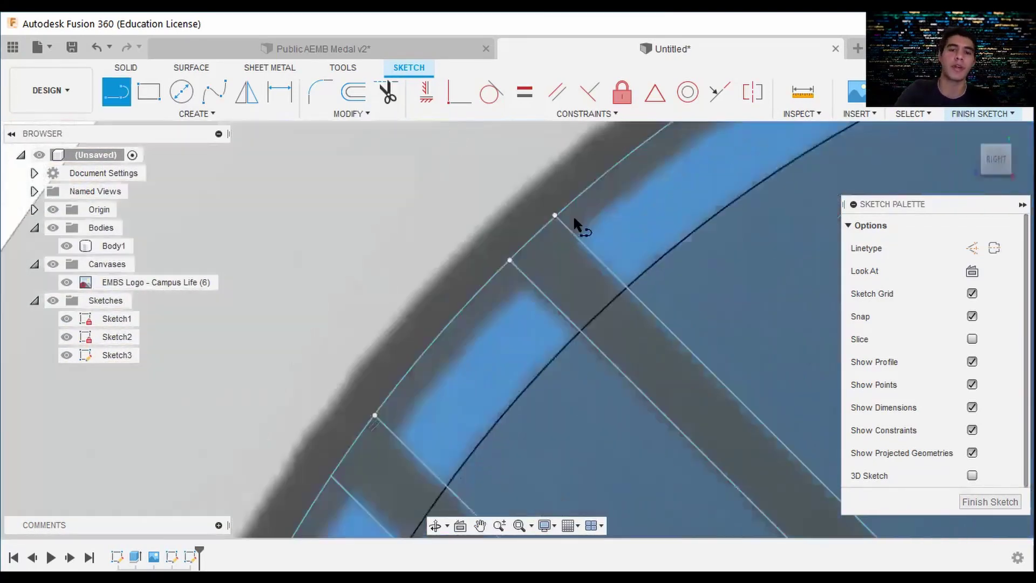
Draw a short line joining the open end of the upper-left diagonal channel edge to the rim
key("t")
scroll(346, 319, "down", 5)
scroll(281, 276, "up", 5)
key("l")
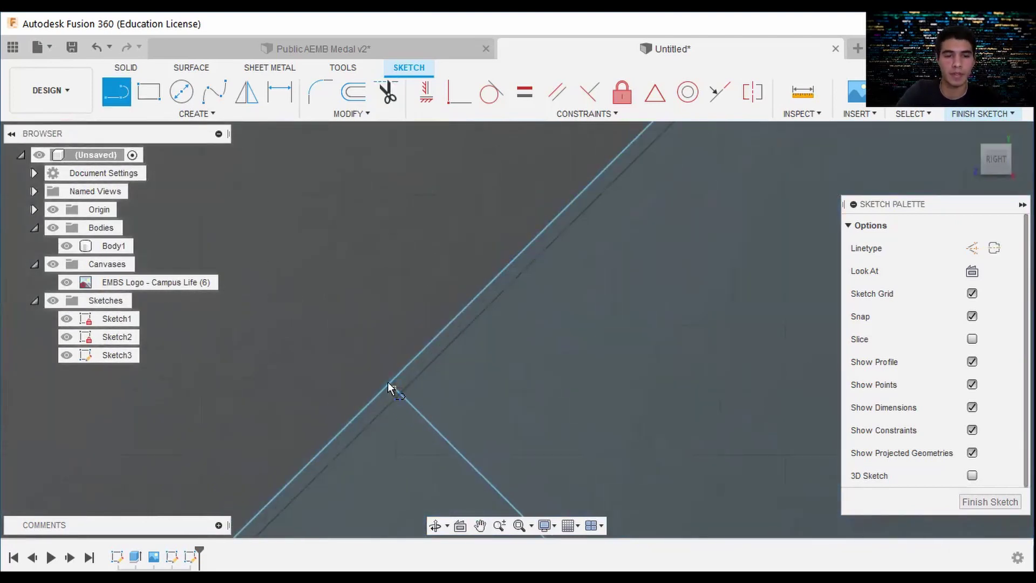
scroll(393, 391, "up", 1)
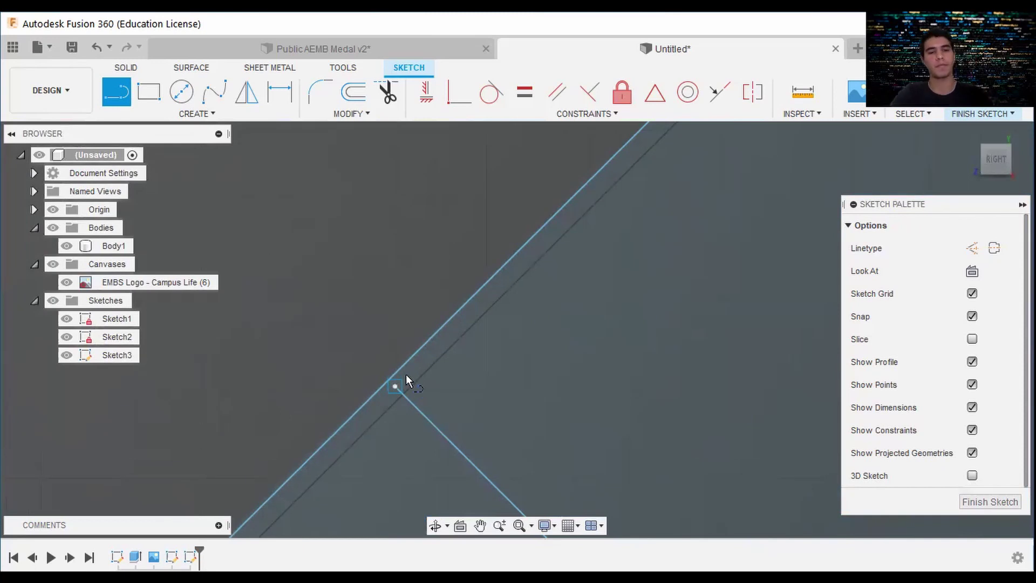
left_click(389, 378)
double_click(405, 361)
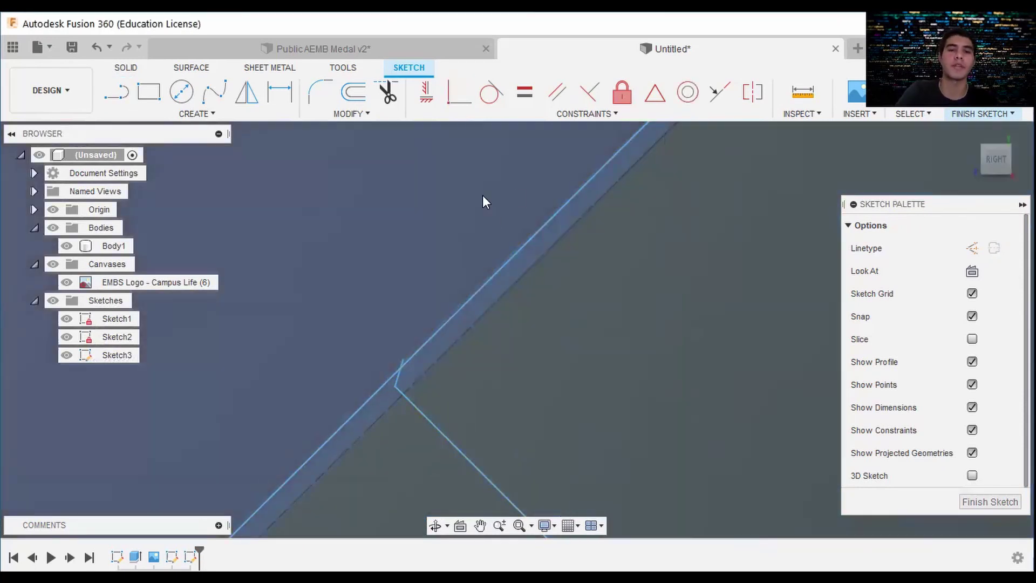
Try to trim the tip of the short joining line that overhangs the rim
key("t")
left_click(397, 352)
left_click(97, 46)
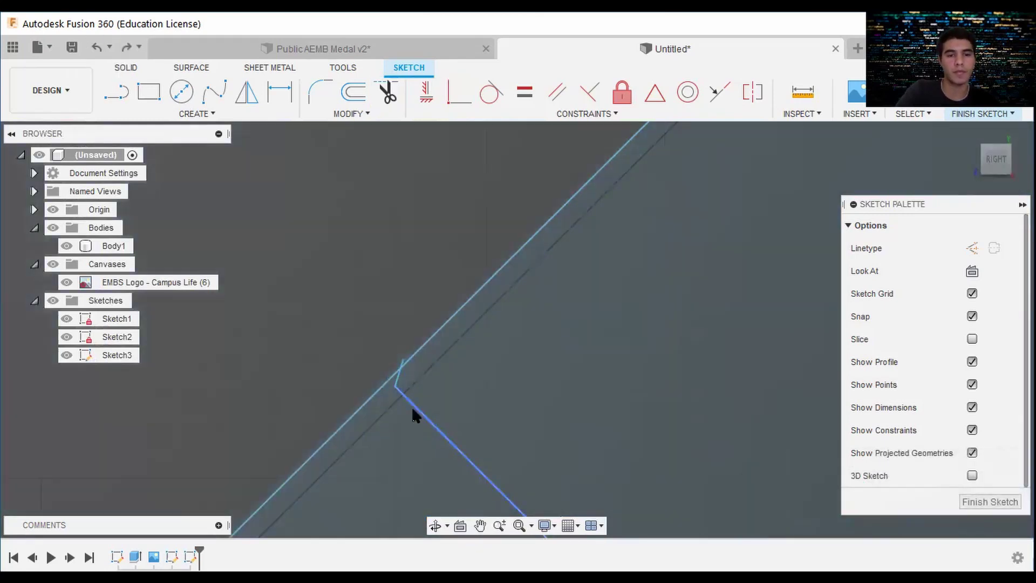
Extend the open channel edge near the upper-right rim to the outer circle with a short line
scroll(711, 361, "down", 8)
scroll(493, 216, "up", 6)
scroll(261, 347, "down", 6)
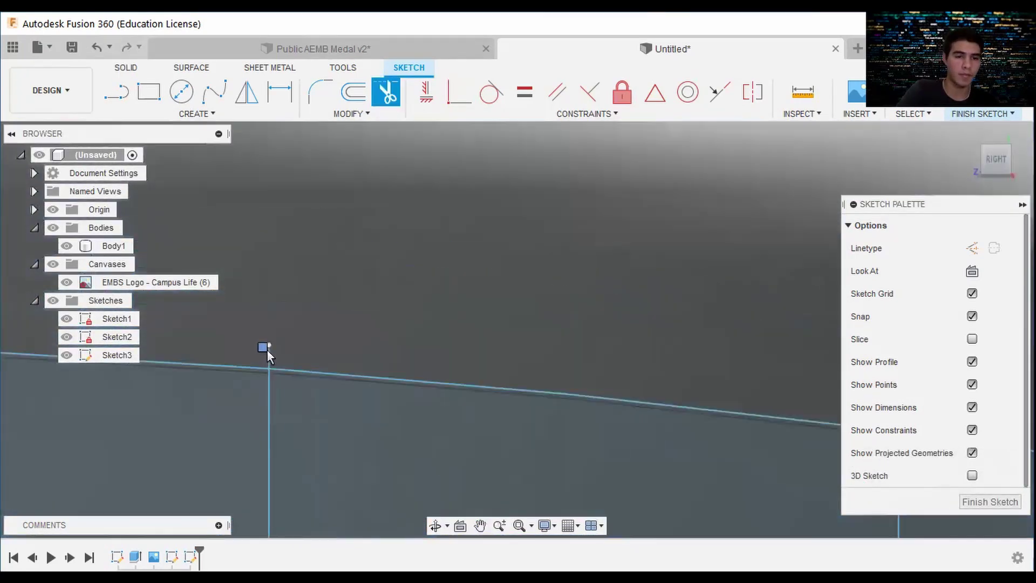
scroll(684, 296, "up", 10)
key("l")
scroll(587, 325, "down", 4)
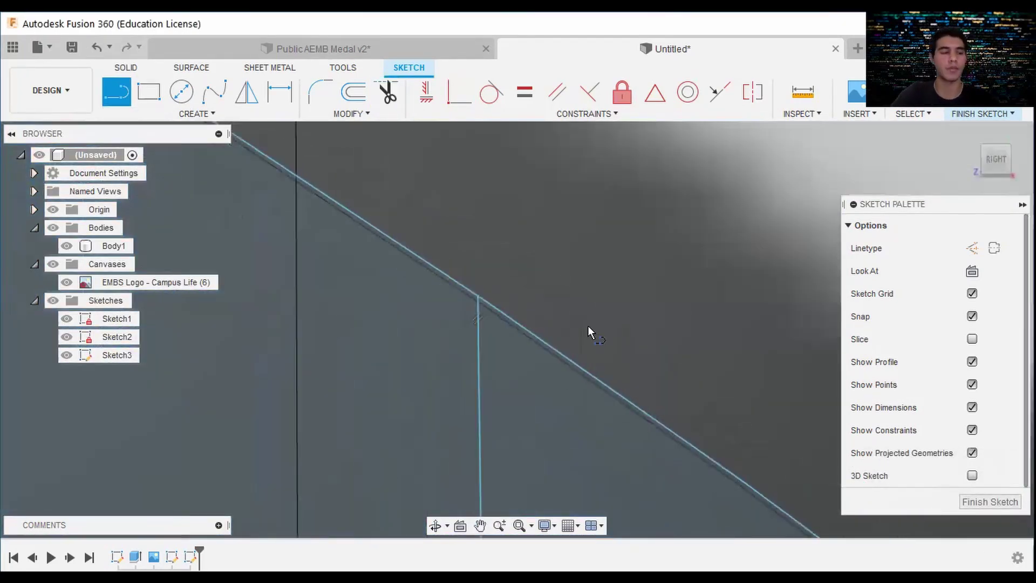
scroll(494, 260, "up", 6)
left_click(433, 314)
left_click(495, 139)
Extend the next open channel edge further along the upper-right rim to the outer circle
scroll(502, 156, "down", 4)
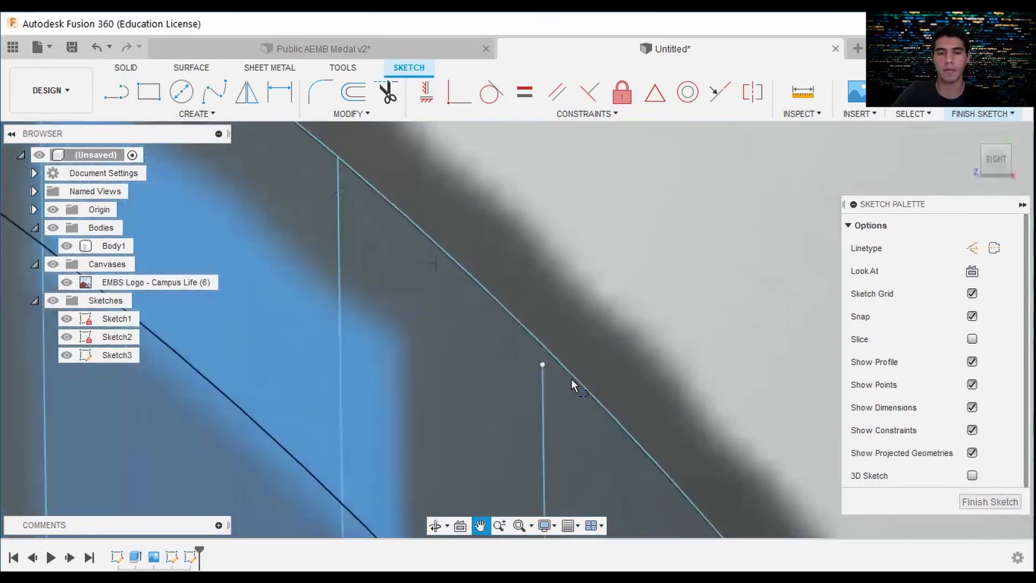
scroll(571, 379, "up", 4)
left_click(500, 295)
left_click(504, 251)
scroll(526, 360, "down", 8)
middle_click_drag(704, 369, 603, 277)
scroll(708, 384, "up", 8)
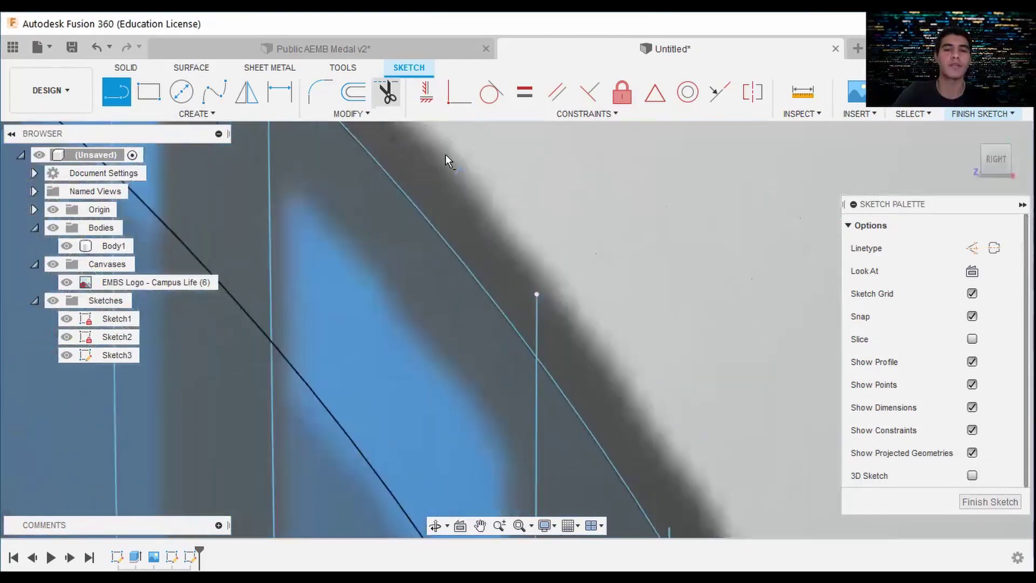
Trim the two channel edges that overhang the outer circle at the upper-right rim
left_click(387, 91)
left_click(536, 323)
middle_click_drag(716, 519, 634, 376)
scroll(644, 443, "up", 4)
left_click(505, 300)
Hide the EMBS Logo - Campus Life canvas
scroll(563, 216, "down", 12)
scroll(636, 281, "down", 3)
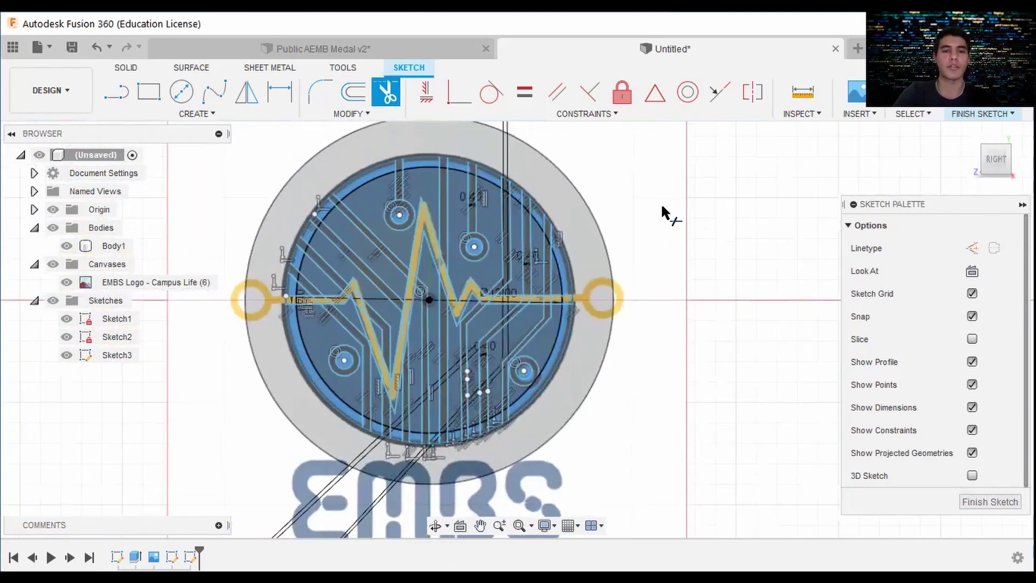
left_click(66, 282)
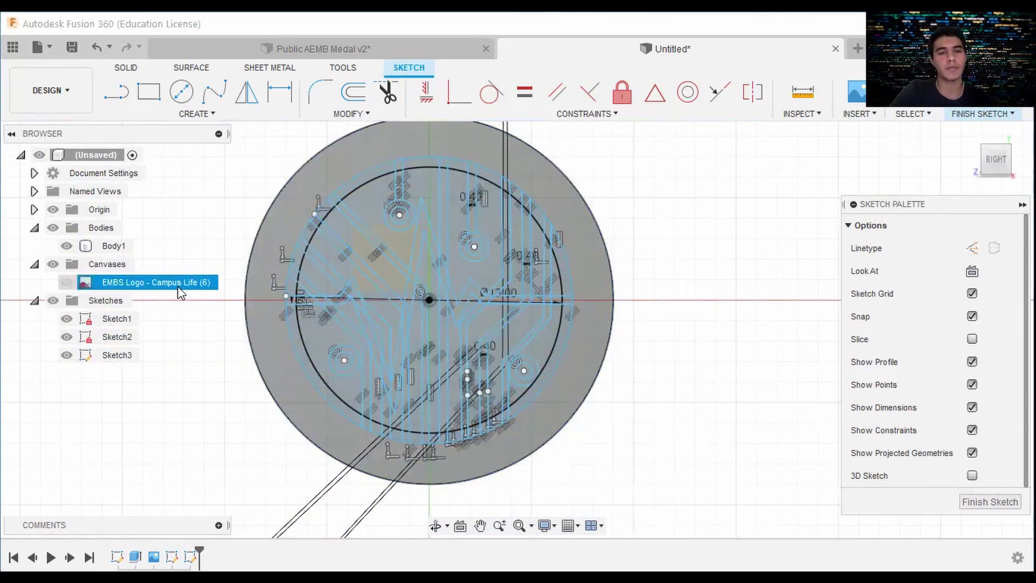
Try to round the heartbeat line's tall peak with a 0.1 mm fillet
left_click(328, 108)
scroll(497, 161, "up", 10)
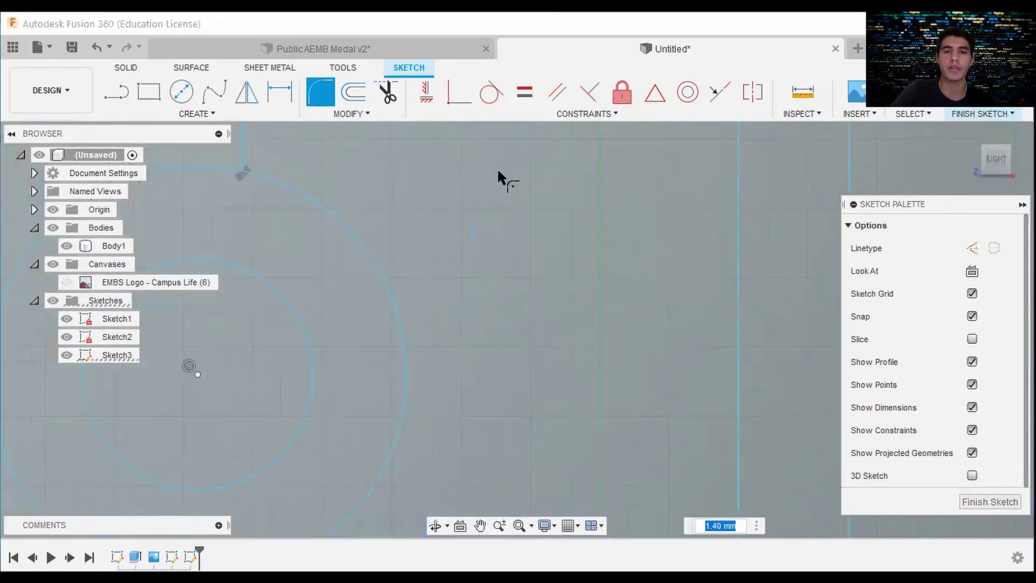
scroll(534, 256, "down", 5)
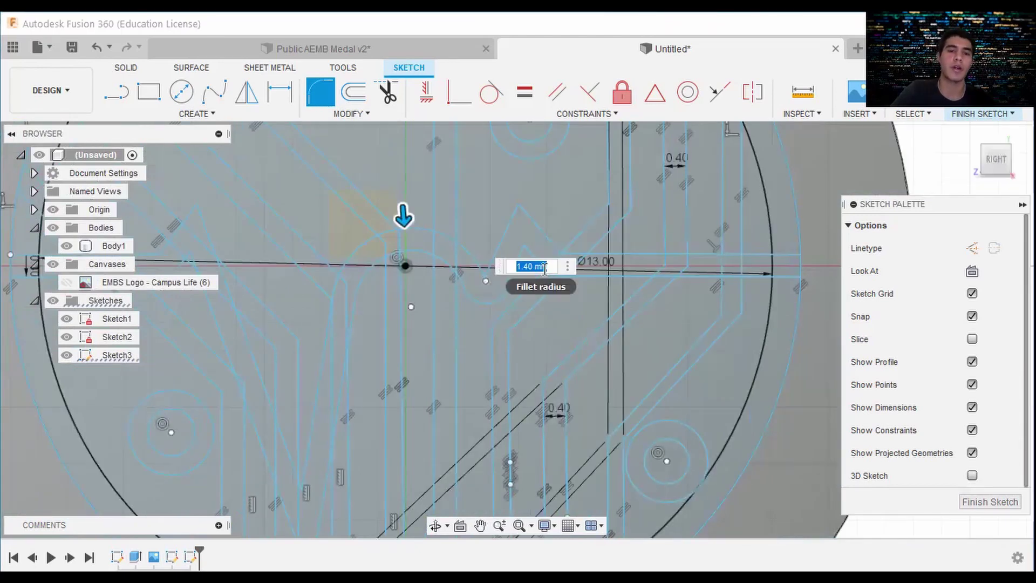
key("BackSpace")
key("BackSpace")
key("BackSpace")
type("0.1")
scroll(441, 153, "up", 5)
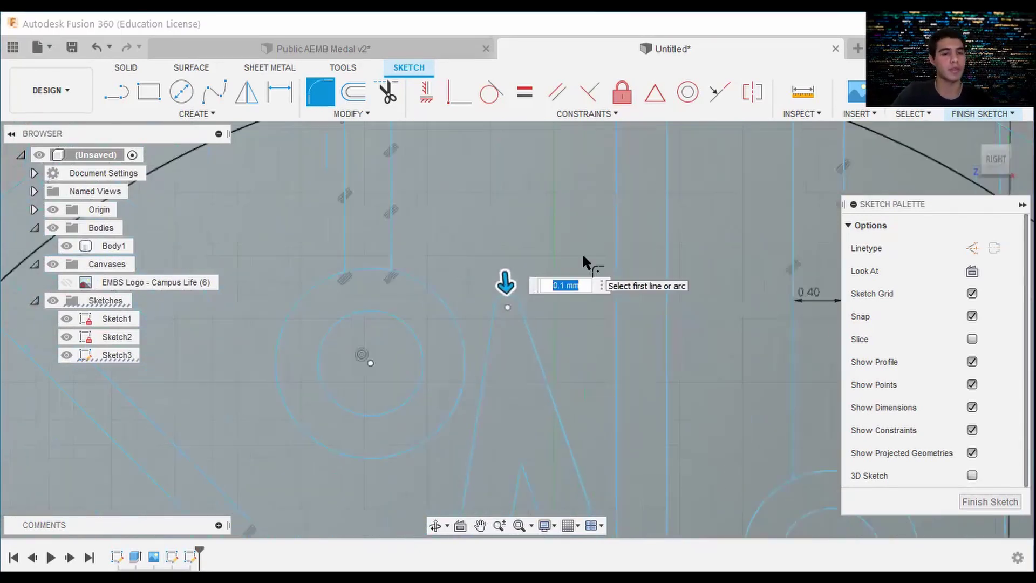
scroll(458, 219, "down", 5)
key("Escape")
Finish the channel and heartbeat sketch
scroll(448, 155, "down", 4)
left_click(983, 97)
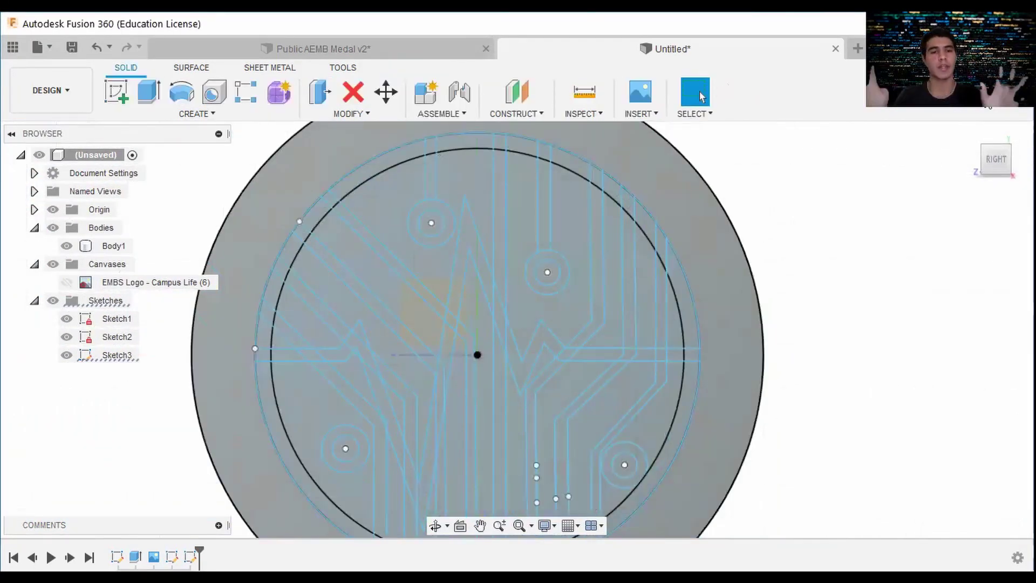
left_click(136, 90)
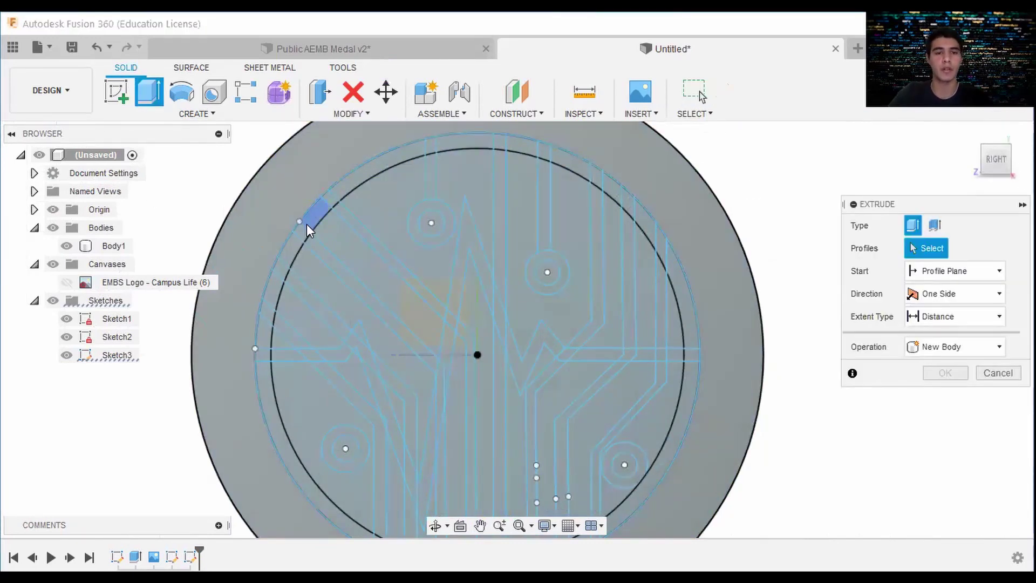
left_click(232, 319)
left_click(289, 429)
left_click(318, 440)
scroll(291, 316, "up", 3)
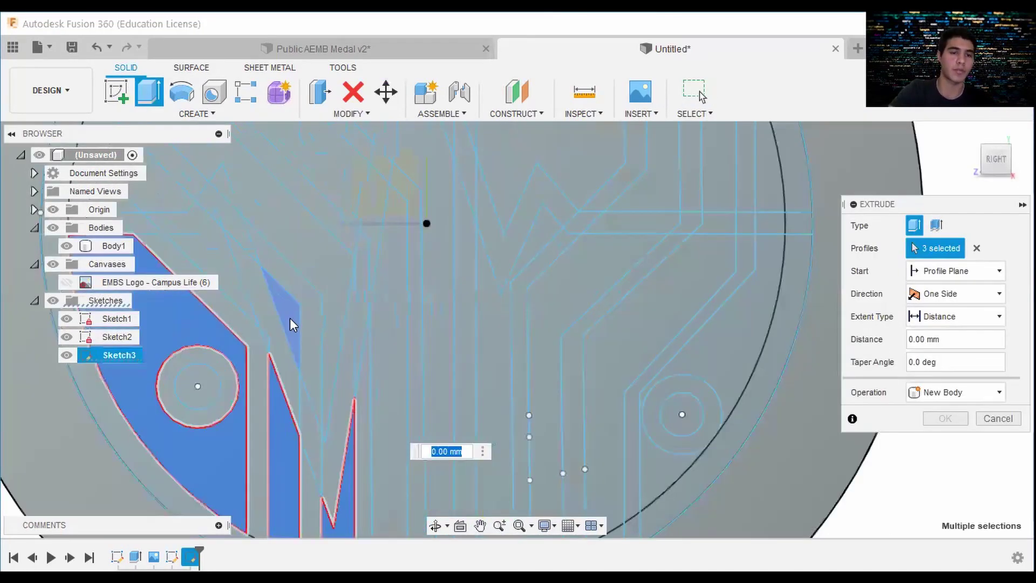
left_click(290, 318)
scroll(290, 318, "down", 2)
left_click(228, 275)
left_click(202, 312)
scroll(577, 329, "down", 1)
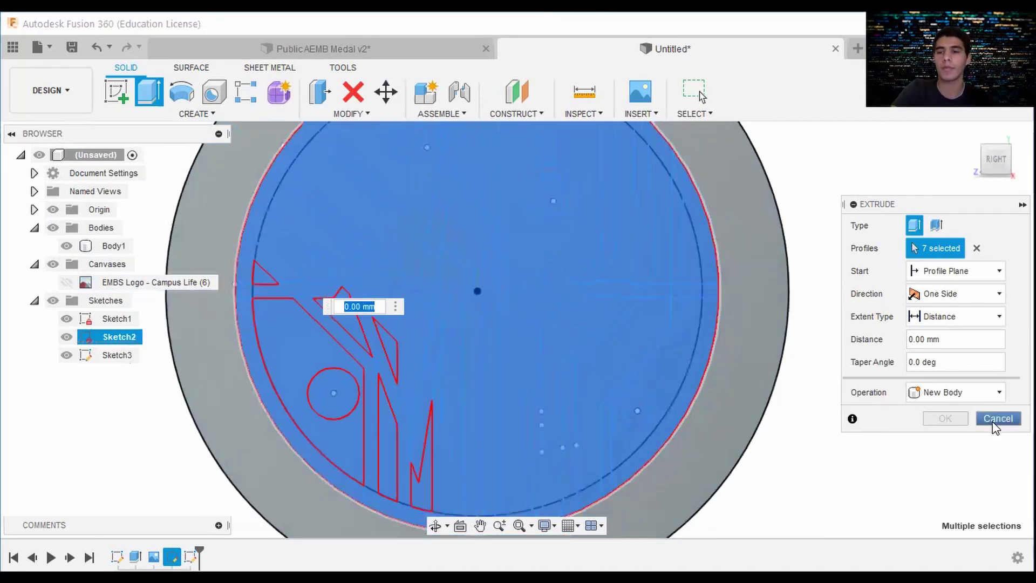
left_click(995, 421)
key("e")
left_click(250, 267)
left_click(287, 263)
left_click(348, 294)
scroll(345, 286, "up", 5)
left_click(342, 273)
scroll(329, 331, "down", 4)
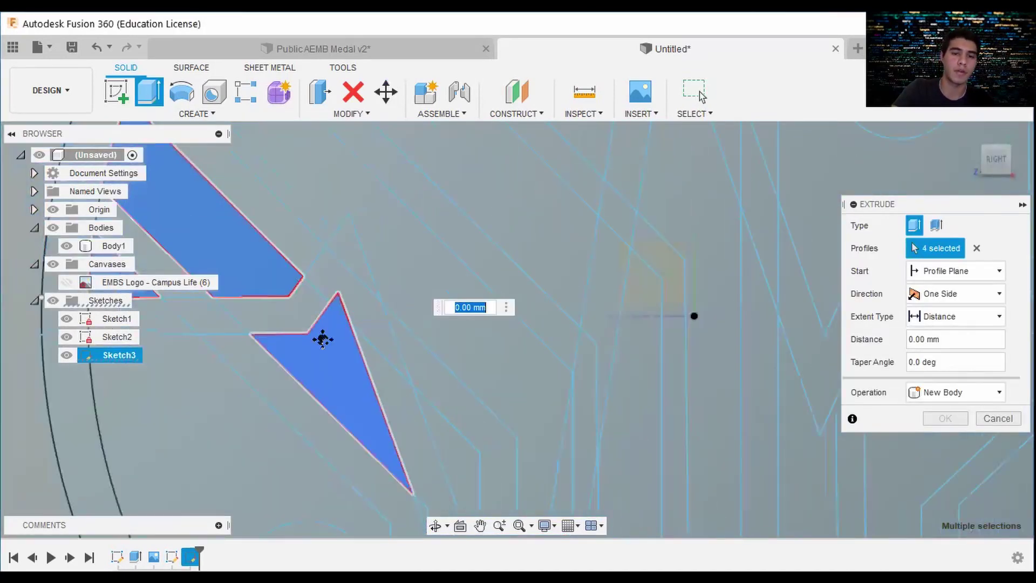
scroll(332, 458, "up", 4)
left_click(330, 453)
left_click(469, 227)
scroll(467, 232, "down", 4)
left_click(444, 332)
scroll(446, 334, "down", 3)
left_click(478, 387)
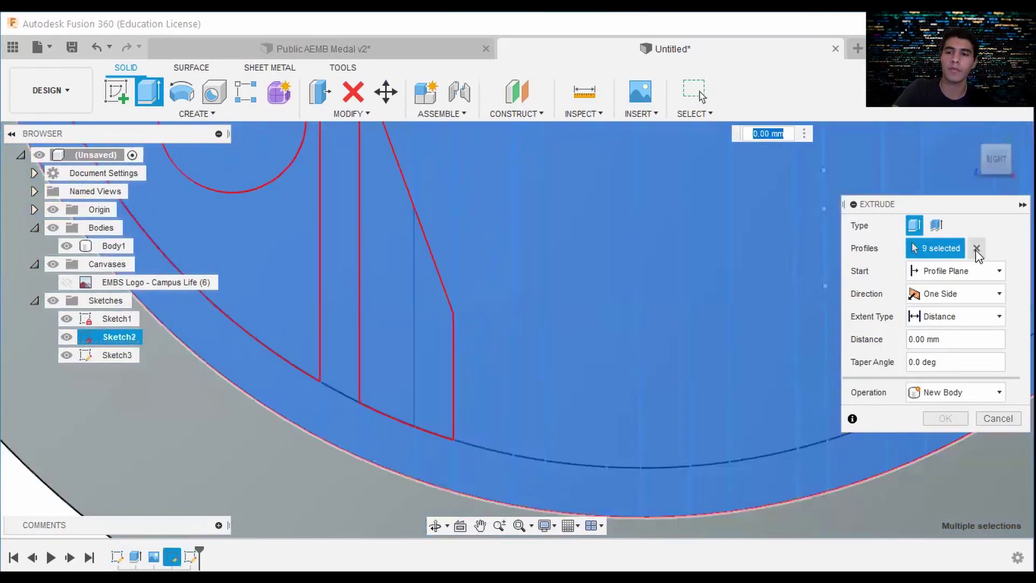
left_click(434, 378)
left_click(998, 419)
Start an extrusion and select the background regions between the channels in the medal's lower-left area
key("e")
scroll(435, 239, "down", 3)
scroll(435, 239, "up", 3)
left_click(372, 372)
middle_click_drag(426, 383, 342, 276)
left_click(384, 351)
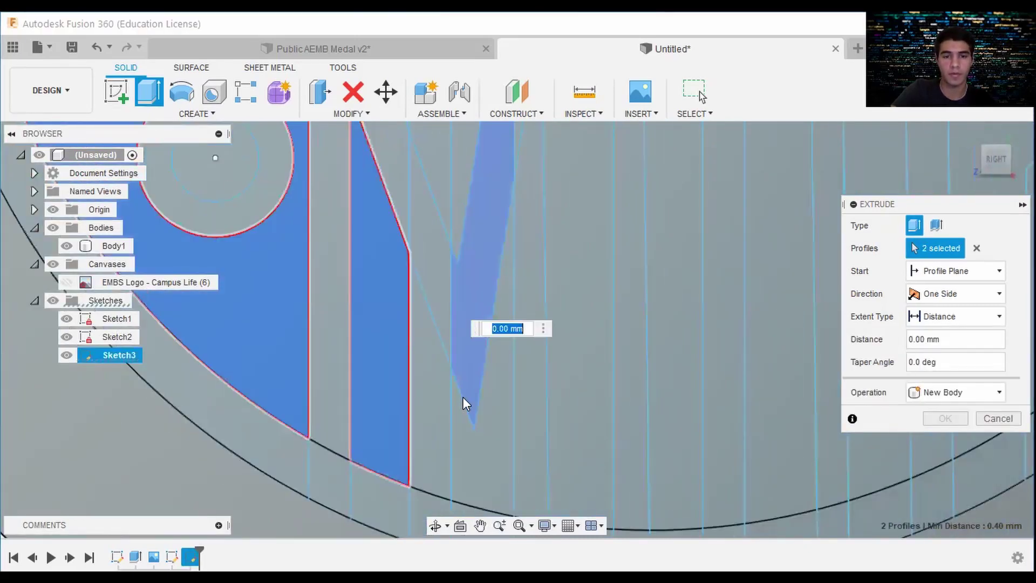
middle_click_drag(464, 379, 412, 297)
left_click(412, 296)
Add the background regions between the diagonal channels and around the heartbeat's small left peak to the extrusion profiles
scroll(413, 297, "down", 3)
left_click(356, 237)
left_click(322, 270)
middle_click_drag(322, 270, 417, 406)
left_click(355, 296)
scroll(354, 261, "up", 4)
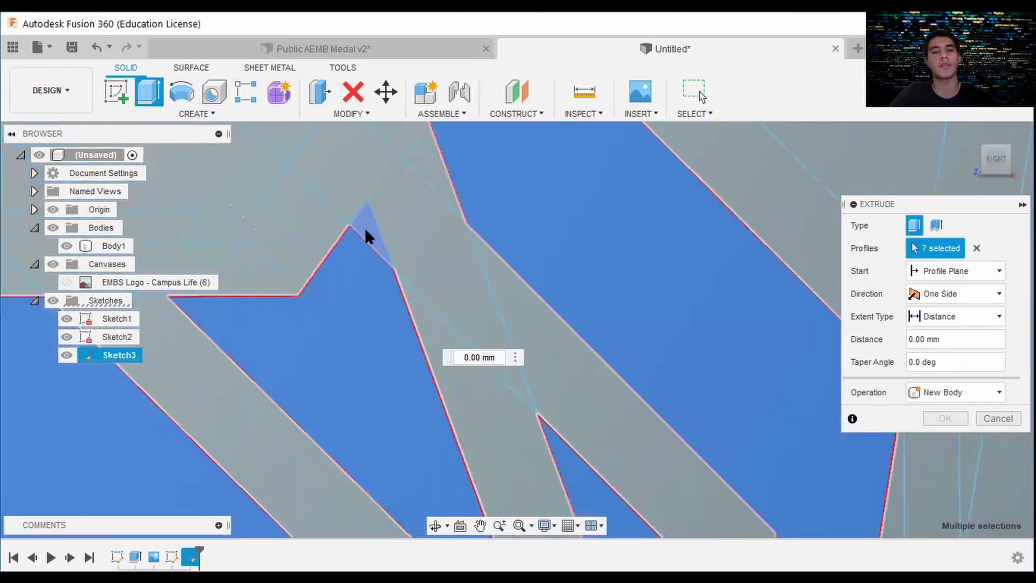
left_click(365, 228)
scroll(365, 227, "down", 4)
left_click(345, 327)
left_click(242, 354)
Add the background regions beside the heartbeat's tall peak and between the central vertical channels to the extrusion profiles
left_click(437, 252)
left_click(512, 224)
left_click(531, 348)
middle_click_drag(572, 467, 459, 297)
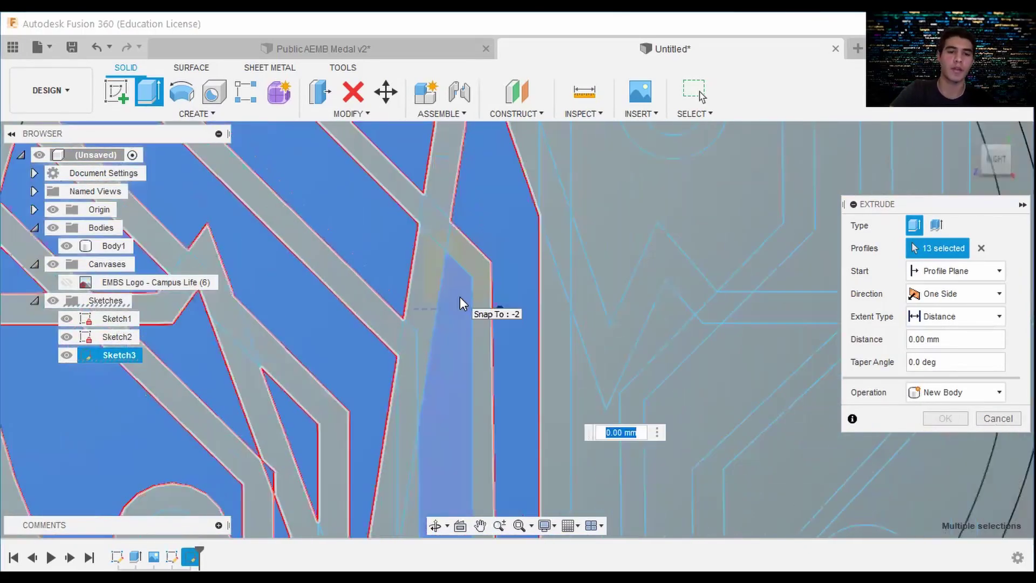
scroll(460, 296, "down", 3)
left_click(493, 342)
middle_click_drag(513, 256, 472, 485)
left_click(502, 315)
Add the remaining background regions between the channels on the medal's right half to the extrusion profiles
left_click(472, 241)
scroll(472, 241, "down", 3)
left_click(535, 284)
left_click(575, 283)
left_click(606, 291)
scroll(502, 344, "up", 3)
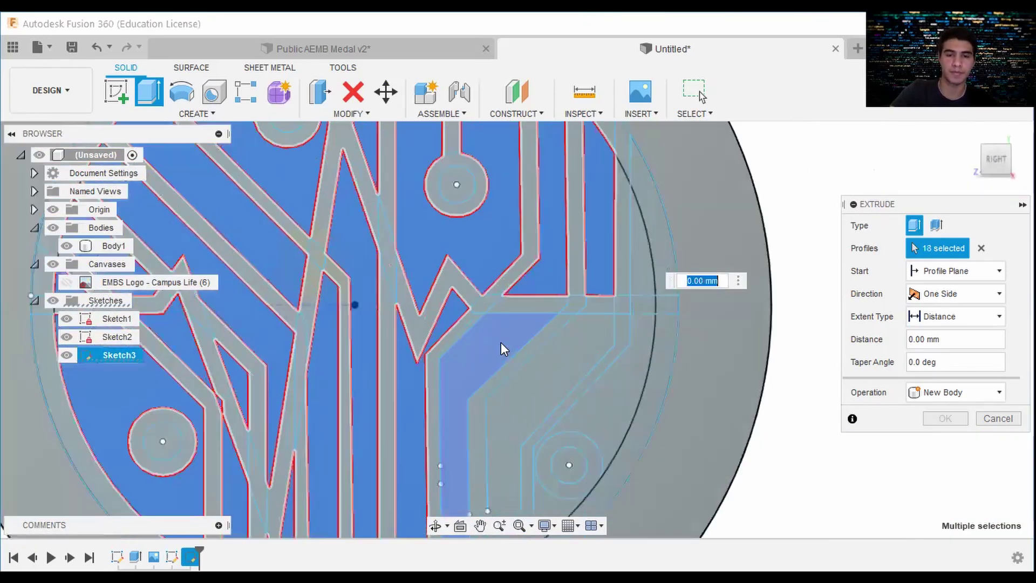
left_click(501, 342)
left_click(547, 377)
left_click(578, 322)
Extrude the selected background regions as a cut 0.5 mm deep into the medal
scroll(577, 322, "down", 5)
left_click_drag(996, 160, 974, 129)
scroll(597, 367, "up", 3)
left_click_drag(541, 323, 528, 360)
left_click_drag(998, 160, 990, 132)
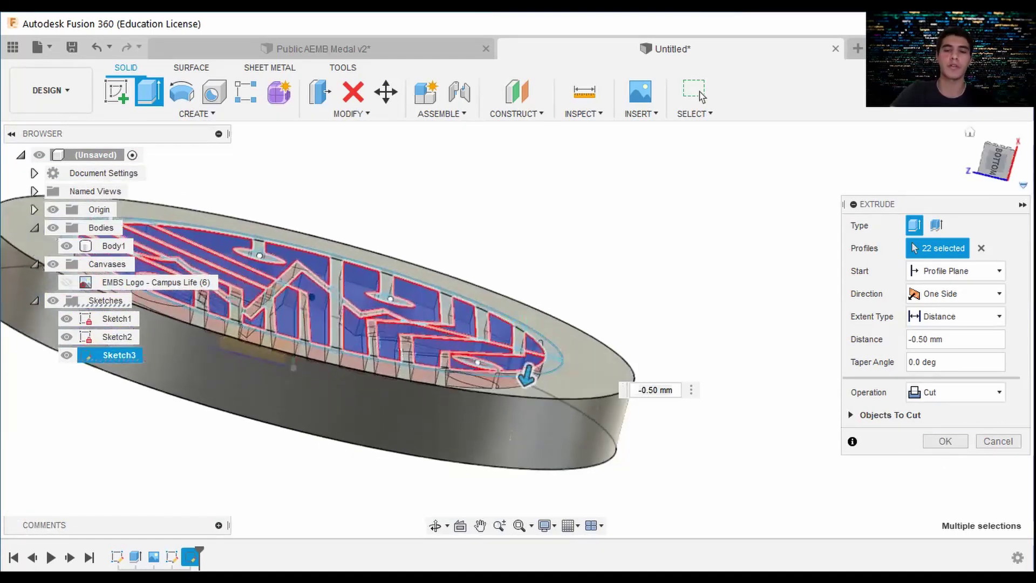
left_click(945, 442)
left_click_drag(978, 173, 982, 215)
scroll(416, 391, "down", 3)
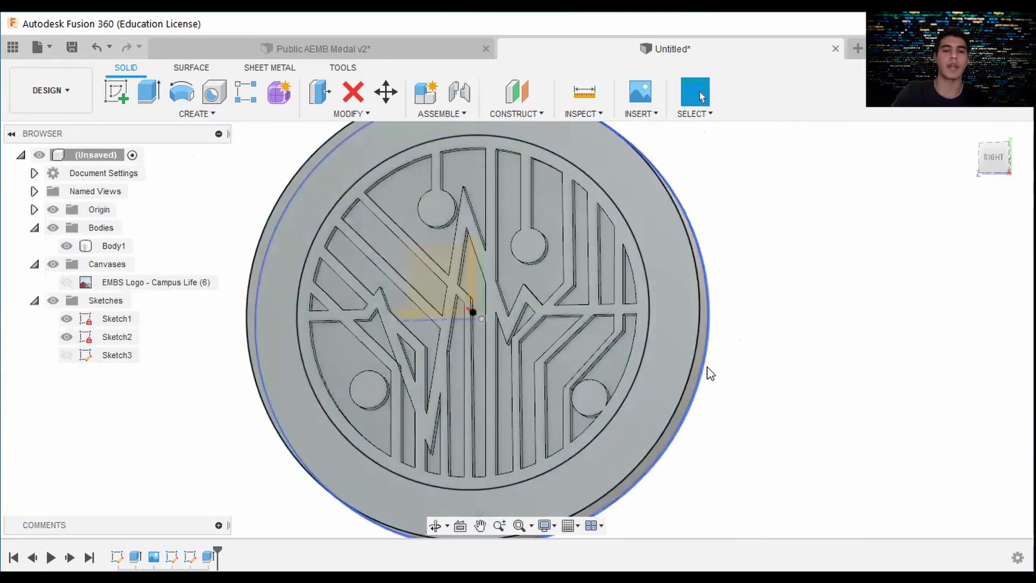
left_click(149, 92)
left_click(66, 355)
left_click(994, 158)
scroll(293, 305, "up", 3)
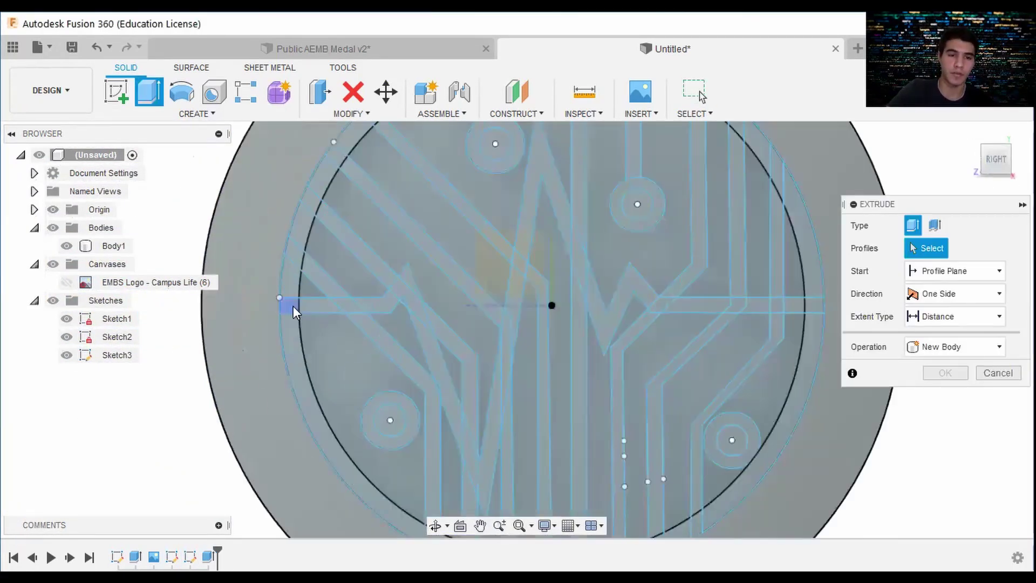
left_click(292, 306)
left_click(319, 305)
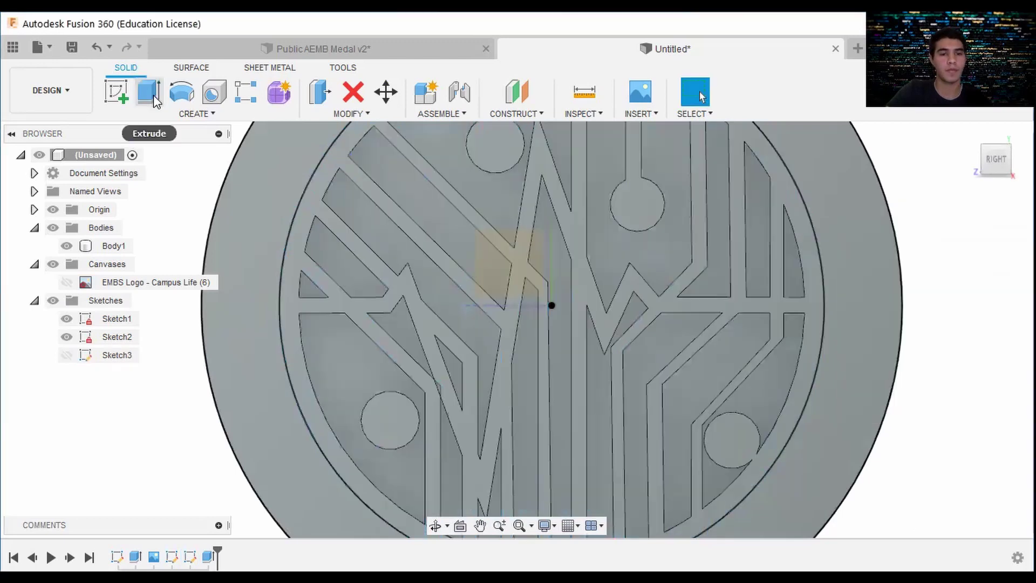
Extrude all regions of the heartbeat line from Sketch3 1 mm as a new body
left_click(149, 92)
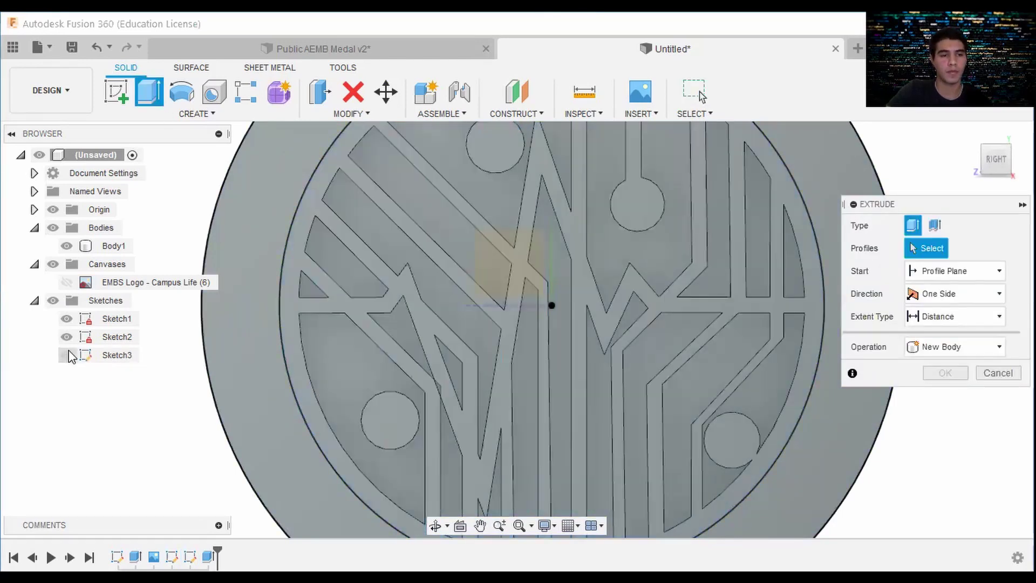
scroll(312, 292, "up", 4)
left_click(312, 293)
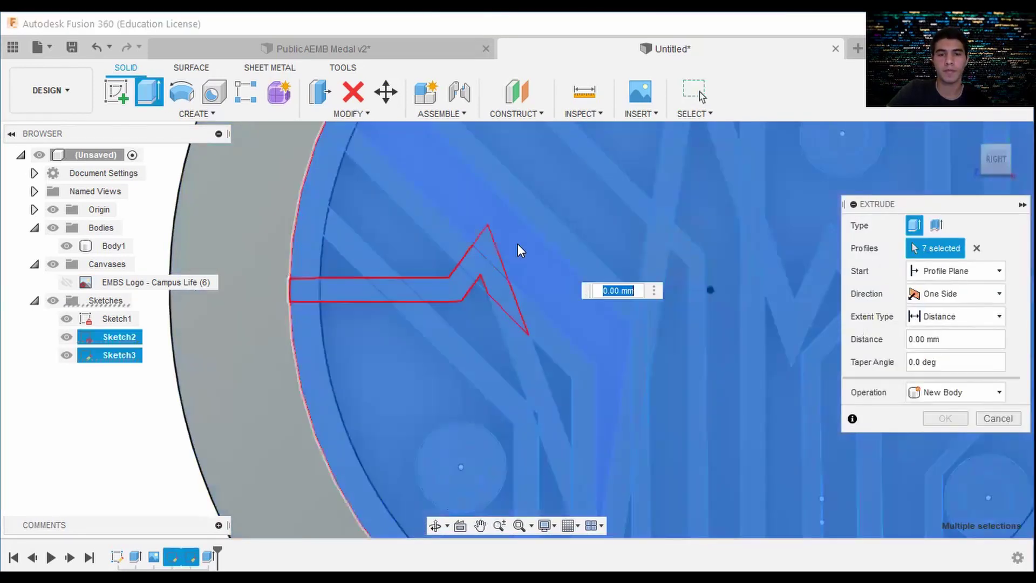
key("Escape")
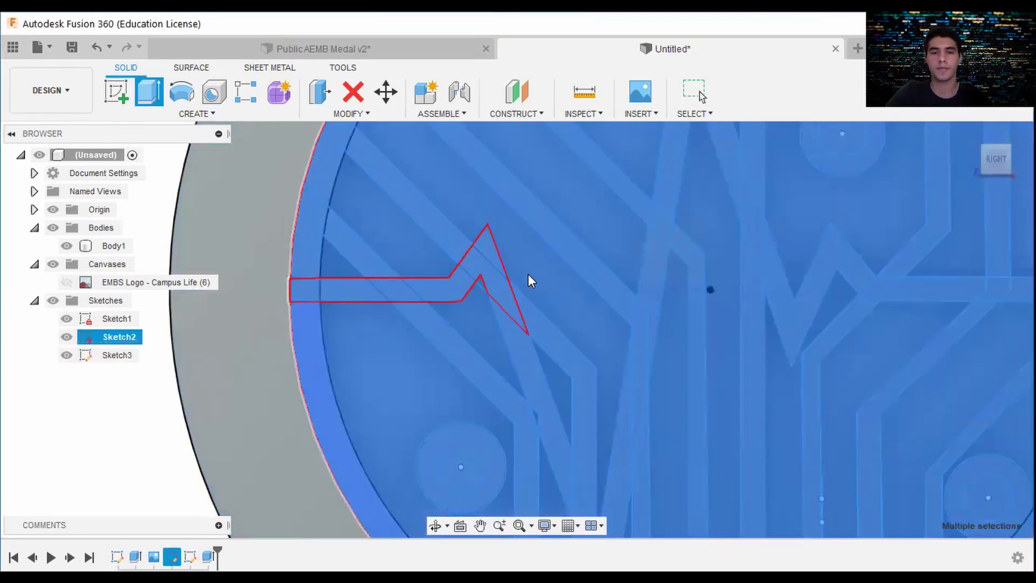
left_click(423, 364)
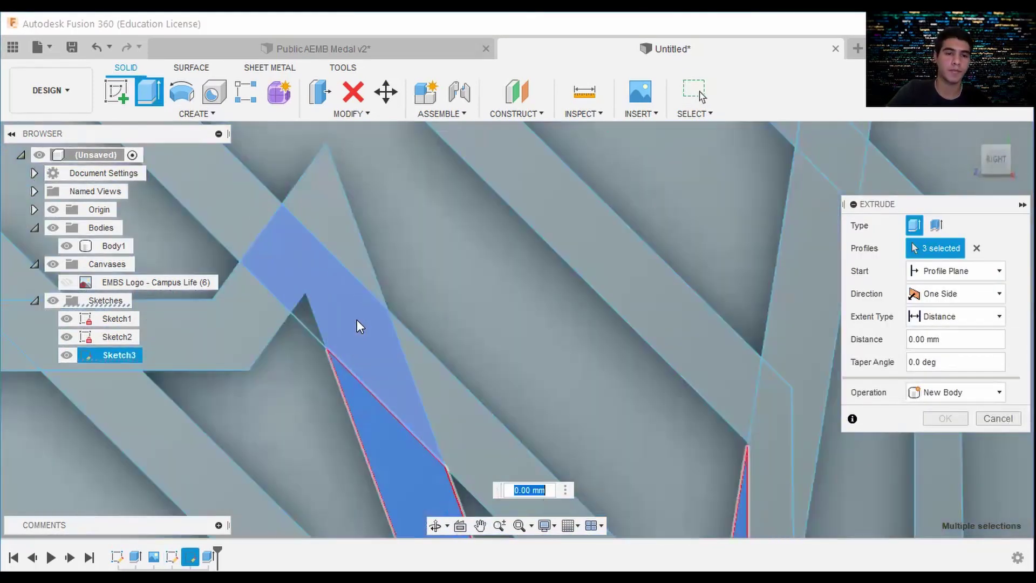
left_click(191, 329)
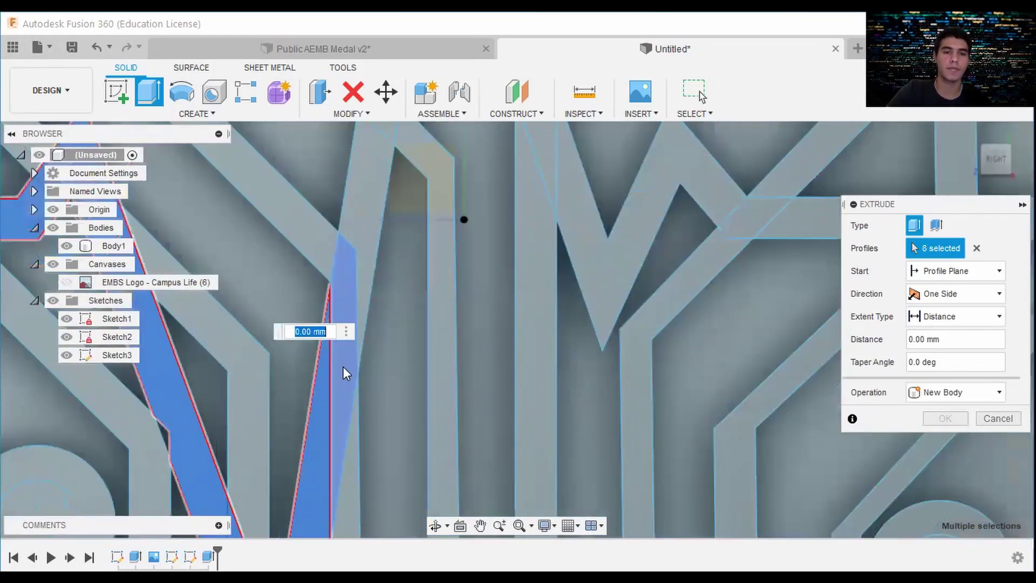
left_click(342, 367)
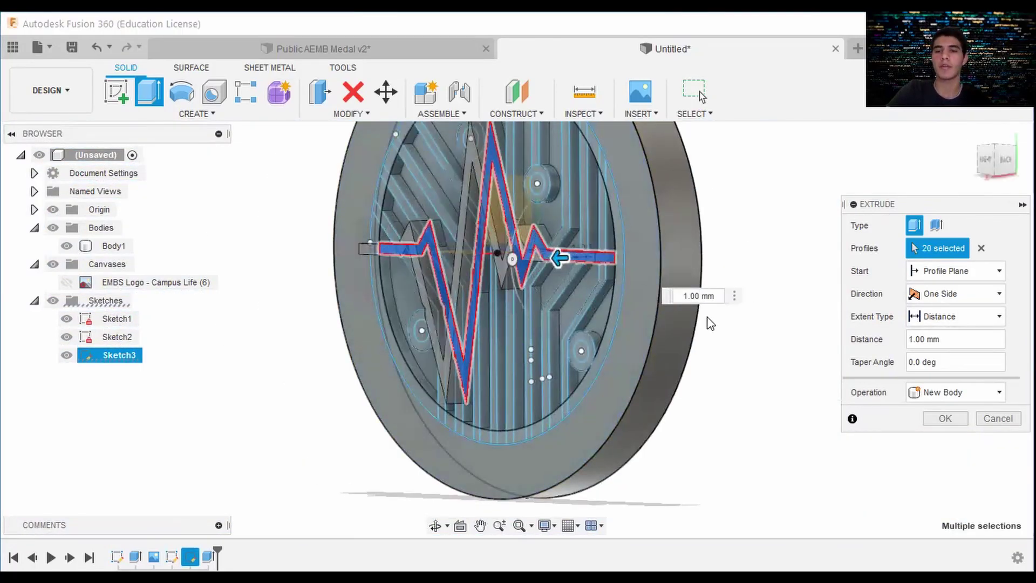
key("Return")
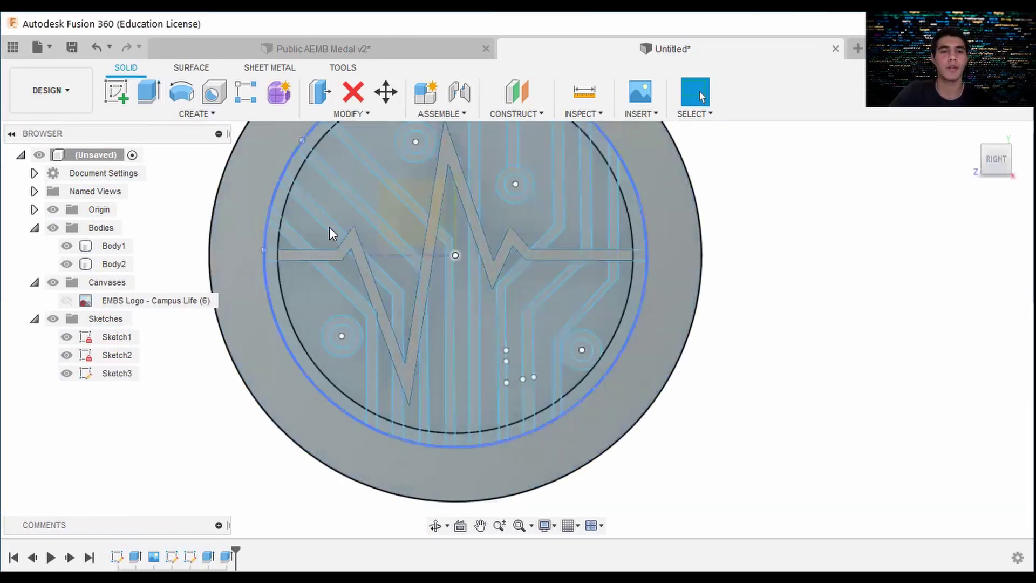
Cut the inner circles of the two upper round pads 0.5 mm deep
scroll(329, 227, "up", 1)
middle_click_drag(539, 244, 584, 303)
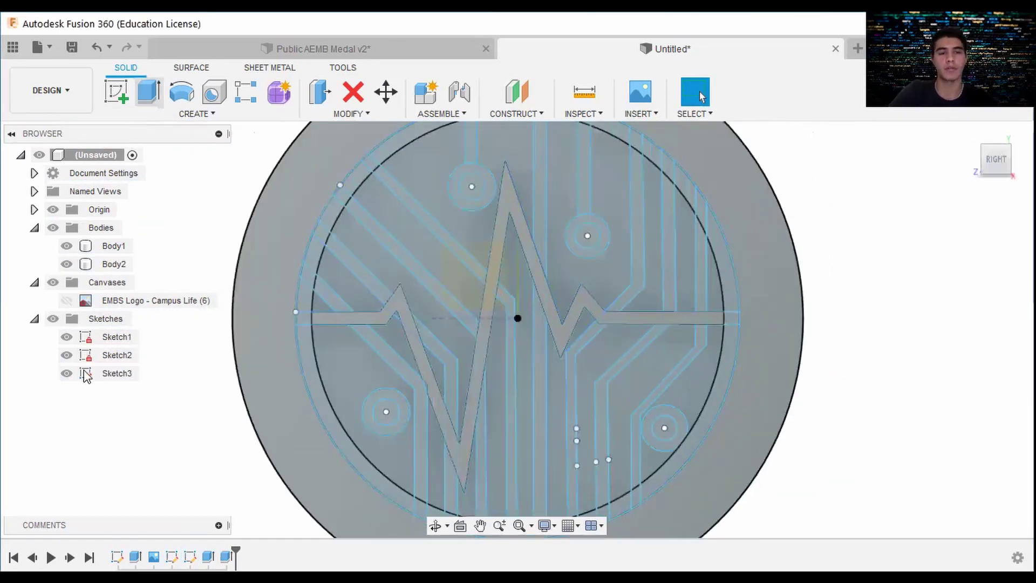
left_click(149, 92)
left_click(471, 187)
left_click(587, 235)
type("-.50")
middle_click_drag(784, 349, 707, 353, "shift")
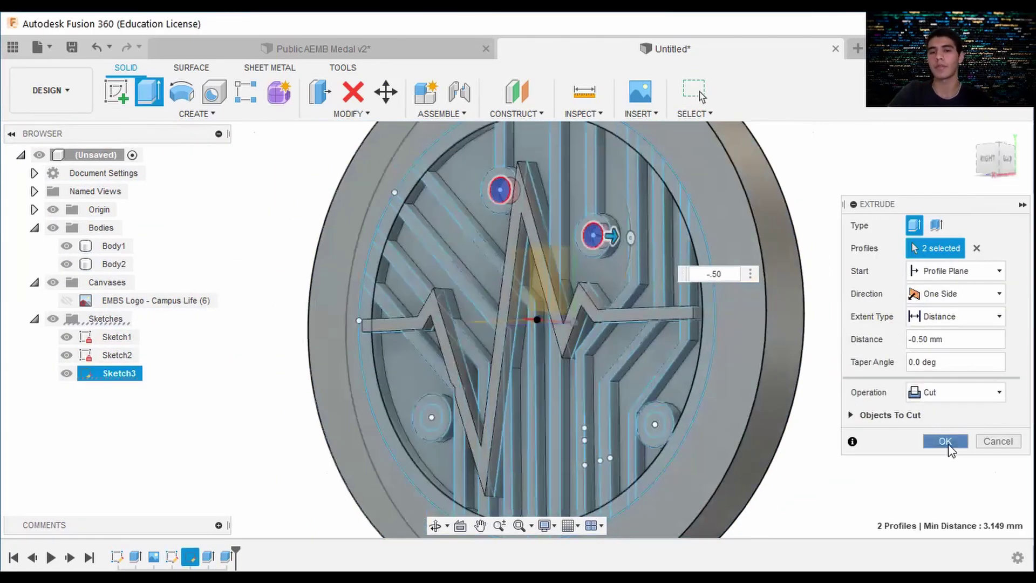
left_click(948, 445)
Edit the pad-hole cut to include the inner circles of the two lower round pads
scroll(675, 309, "down", 3)
right_click(245, 556)
left_click(285, 403)
scroll(658, 368, "up", 5)
left_click(670, 393)
left_click(327, 378)
left_click(943, 440)
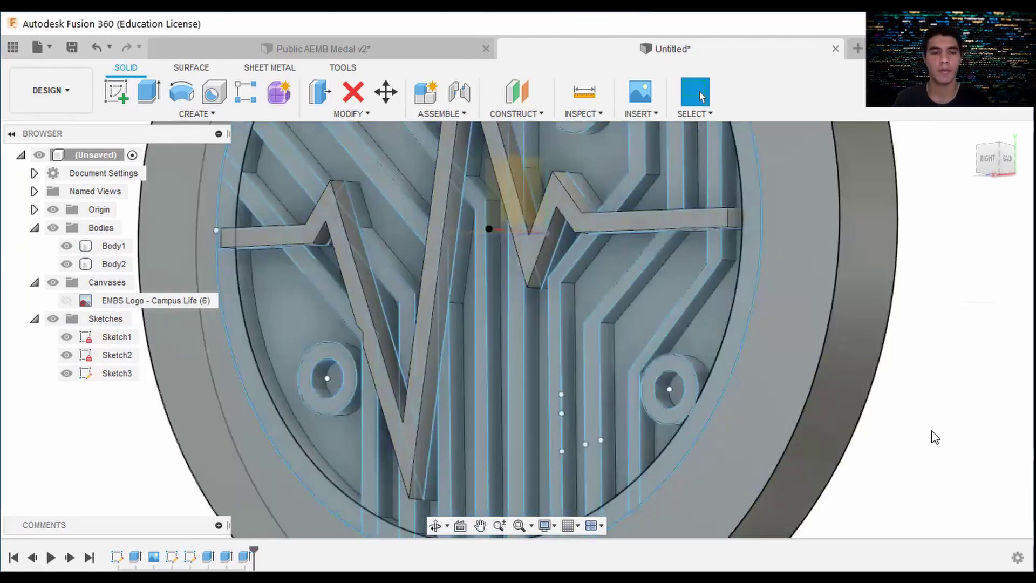
Start a new sketch on the medal's front rim face
left_click(996, 168)
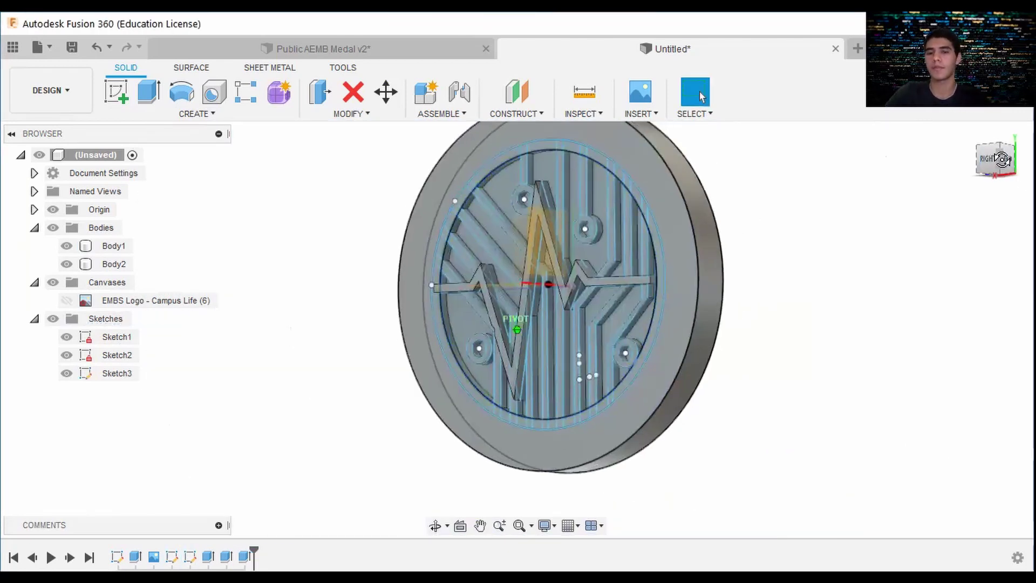
left_click(996, 162)
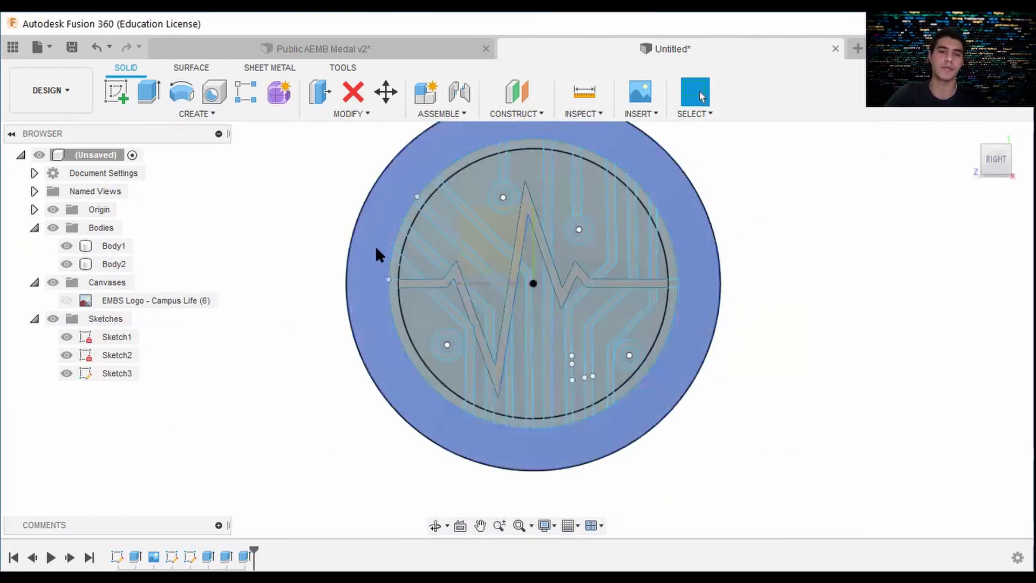
scroll(920, 303, "down", 2)
middle_click_drag(921, 302, 809, 346)
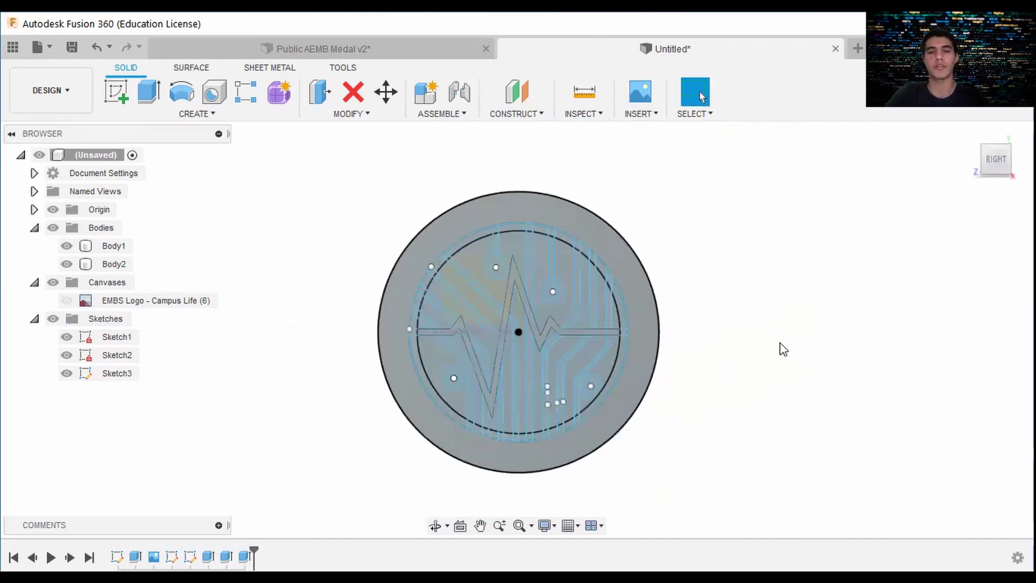
scroll(493, 321, "up", 1)
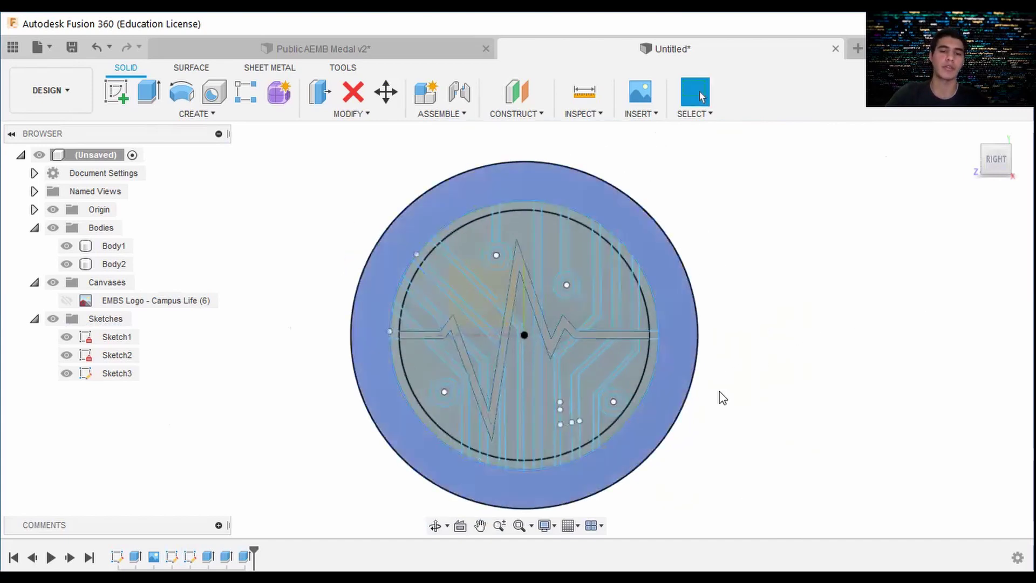
left_click(127, 89)
left_click(663, 293)
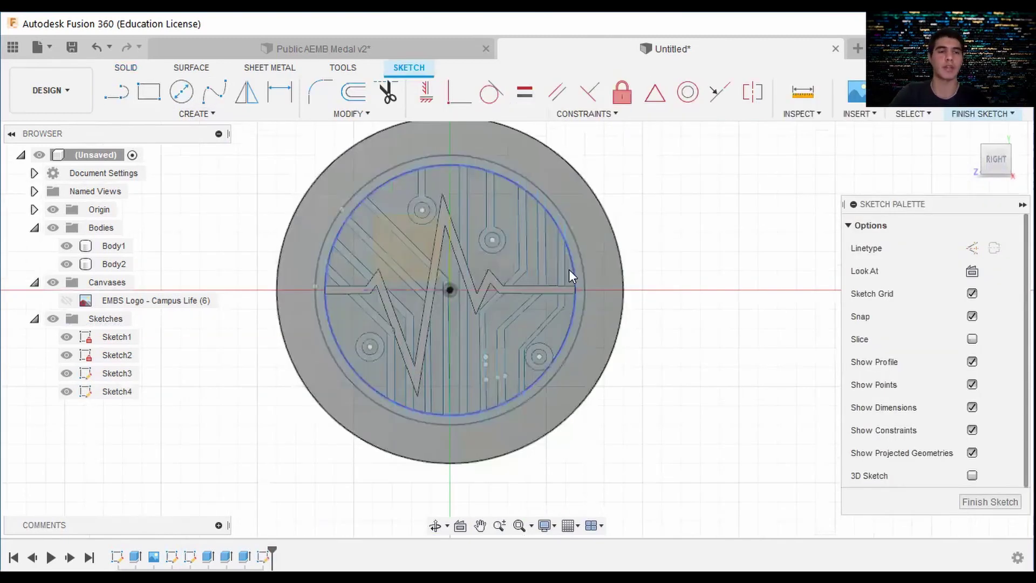
Draw a 16 mm diameter circle centred on the medal
key("c")
left_click(451, 289)
type("16")
key("Return")
key("Escape")
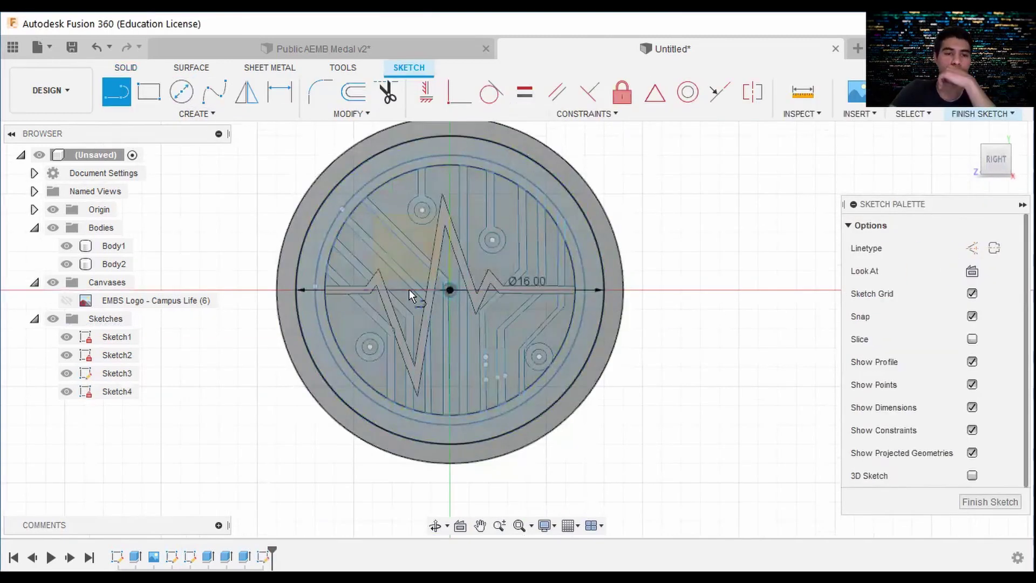
Draw a horizontal line across the medal through its centre and trim off the upper half of the 16 mm circle
scroll(621, 293, "up", 2)
scroll(669, 367, "down", 4)
key("Escape")
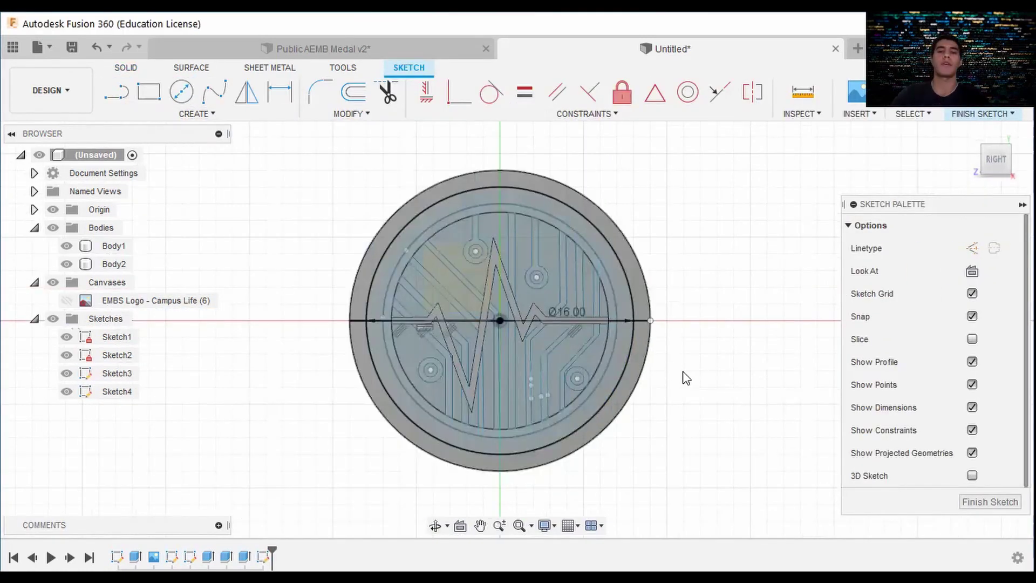
scroll(388, 300, "up", 3)
left_click(386, 92)
scroll(253, 241, "down", 2)
left_click(347, 218)
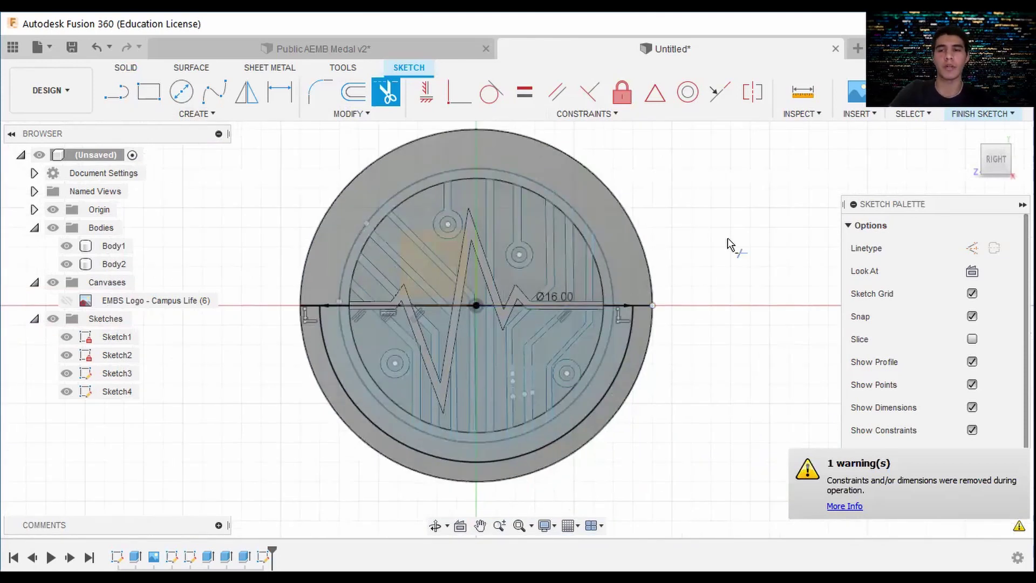
Add text on a path along the lower arc reading EMBS, with 2 mm height and 0.1 character spacing
left_click(197, 114)
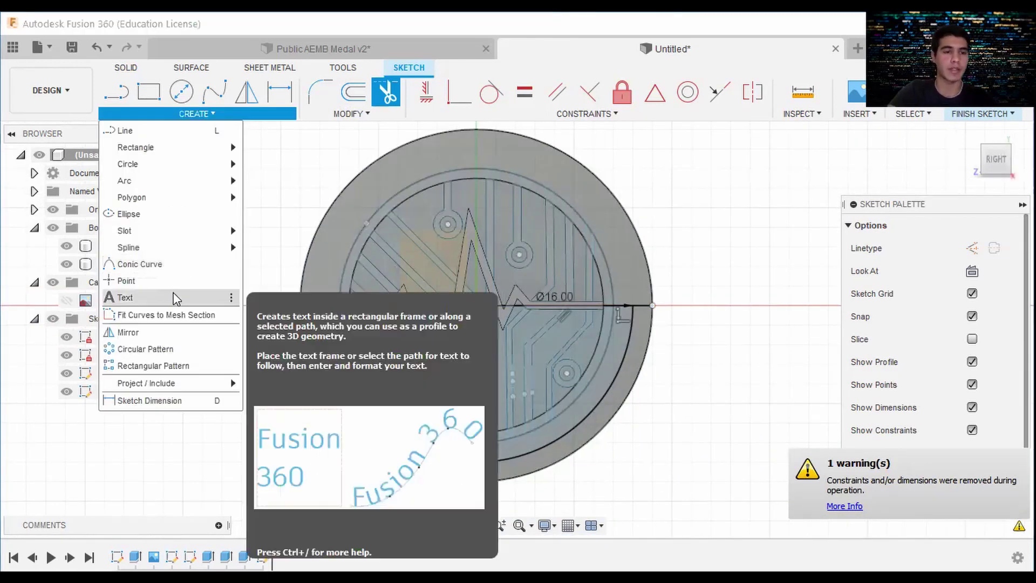
left_click(125, 298)
left_click(729, 225)
left_click(613, 382)
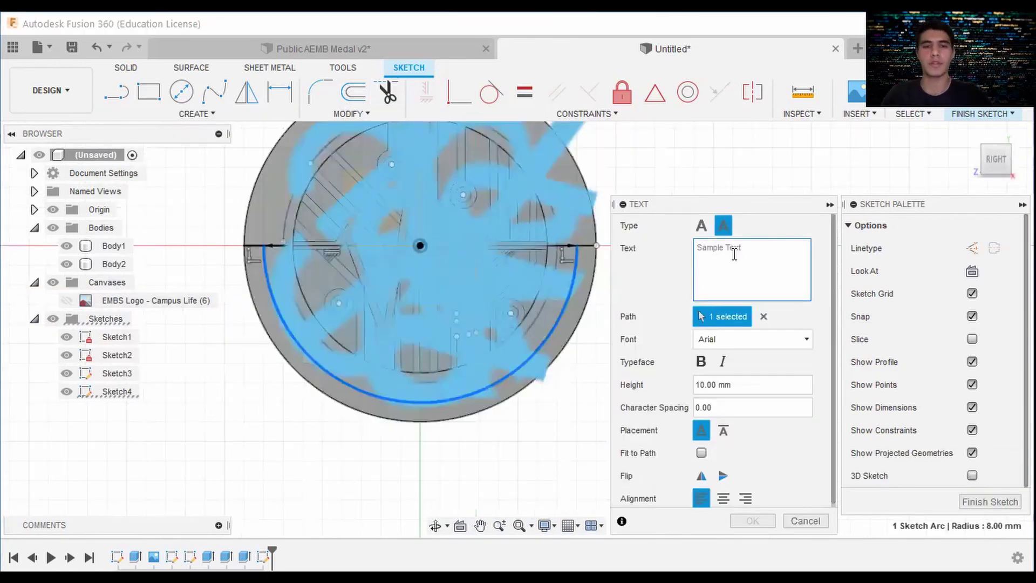
type("EMBS")
double_click(717, 383)
type("2")
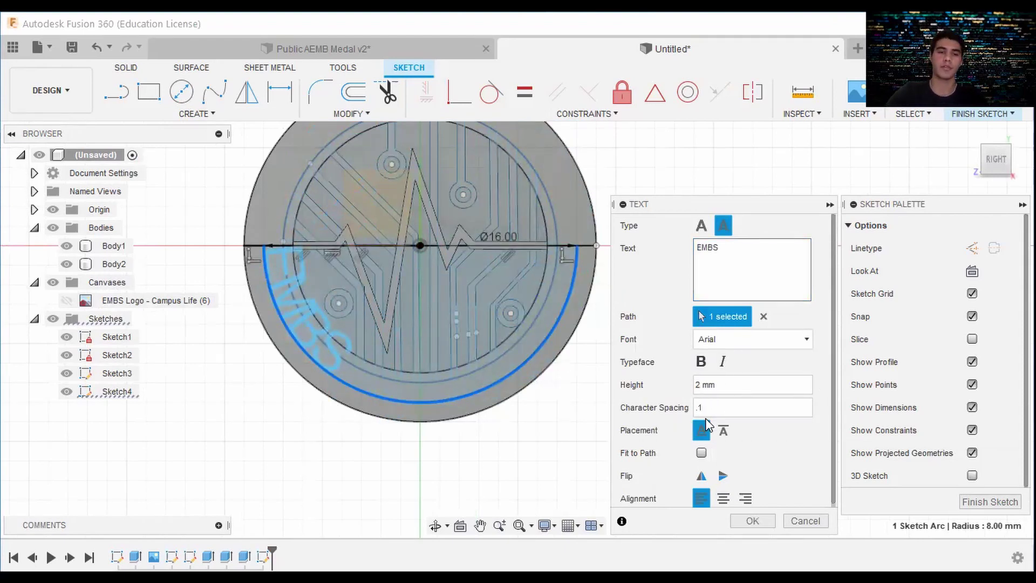
Make the EMBS text italic and centred along the arc, and set its height to 1.5 mm
scroll(299, 266, "up", 3)
left_click(701, 452)
scroll(235, 258, "down", 3)
left_click(678, 432)
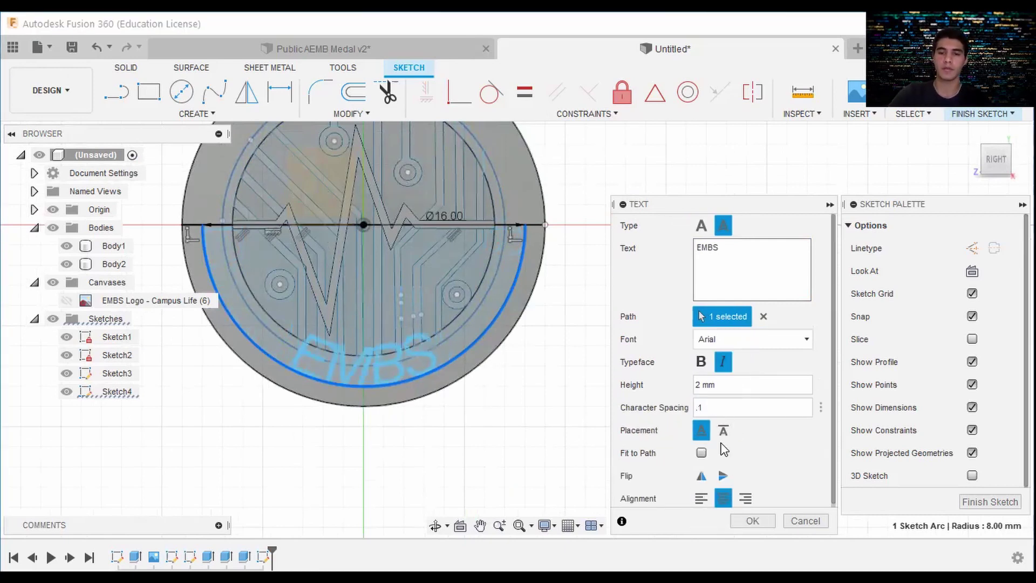
scroll(321, 350, "up", 3)
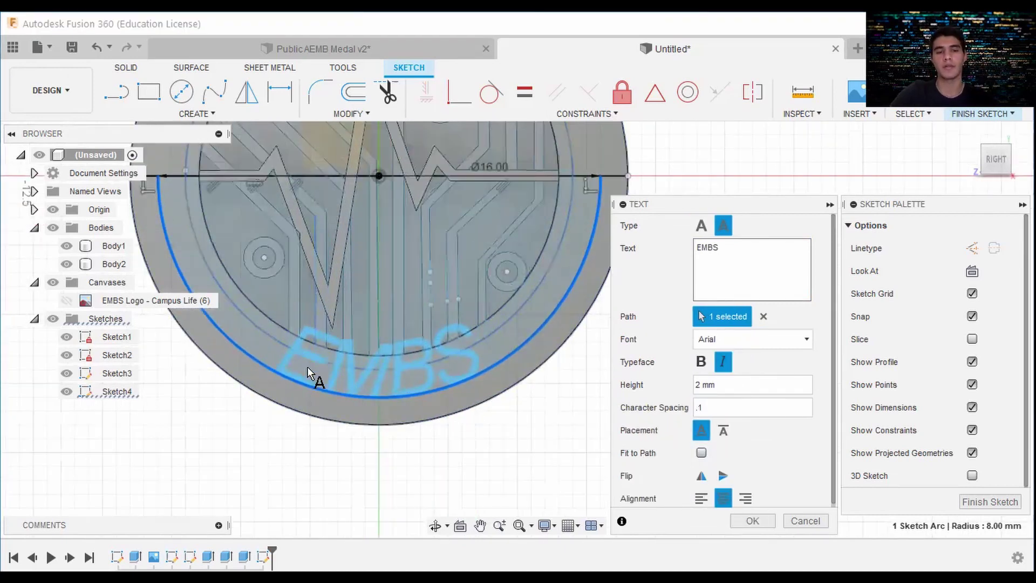
scroll(315, 358, "down", 1)
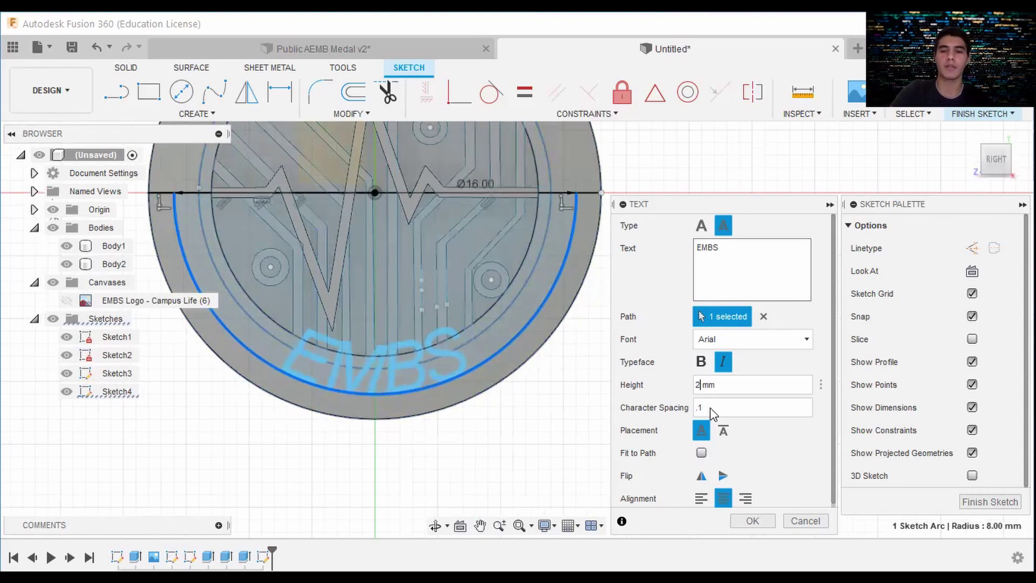
key("BackSpace")
type("1.5")
Try Forte and another font from further down the list for the EMBS text
scroll(545, 364, "down", 3)
left_click(752, 339)
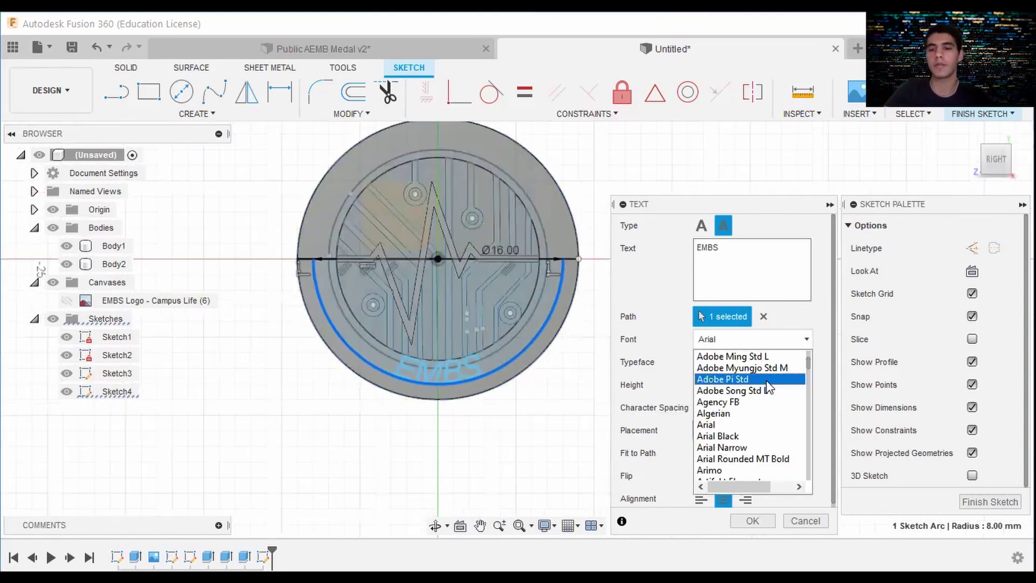
scroll(747, 448, "down", 10)
scroll(745, 445, "down", 3)
left_click(741, 449)
left_click(780, 339)
scroll(747, 445, "down", 3)
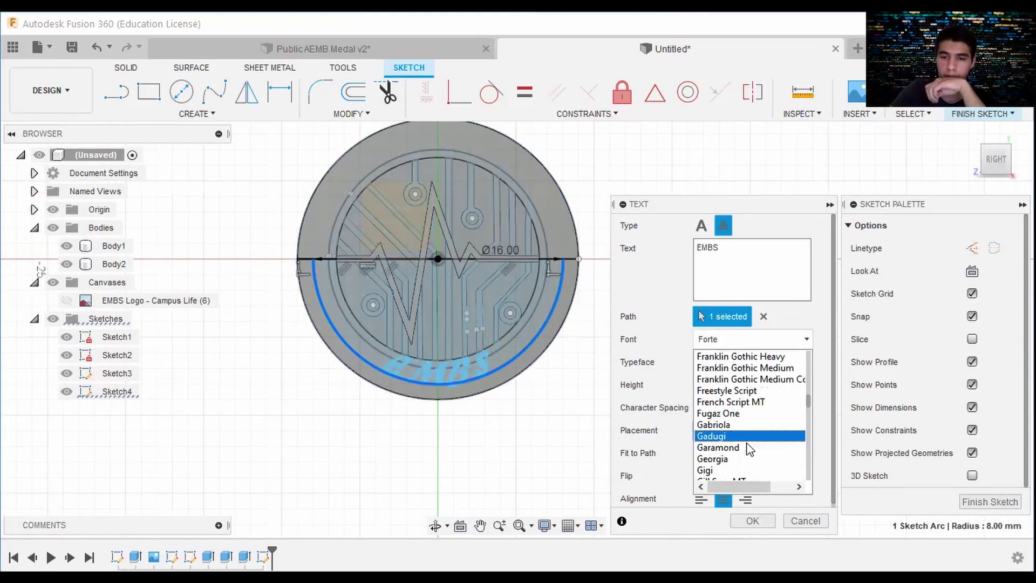
left_click(746, 448)
Set the EMBS text's font to Impact
left_click(780, 339)
scroll(737, 428, "down", 7)
left_click(710, 402)
middle_click_drag(501, 365, 433, 324)
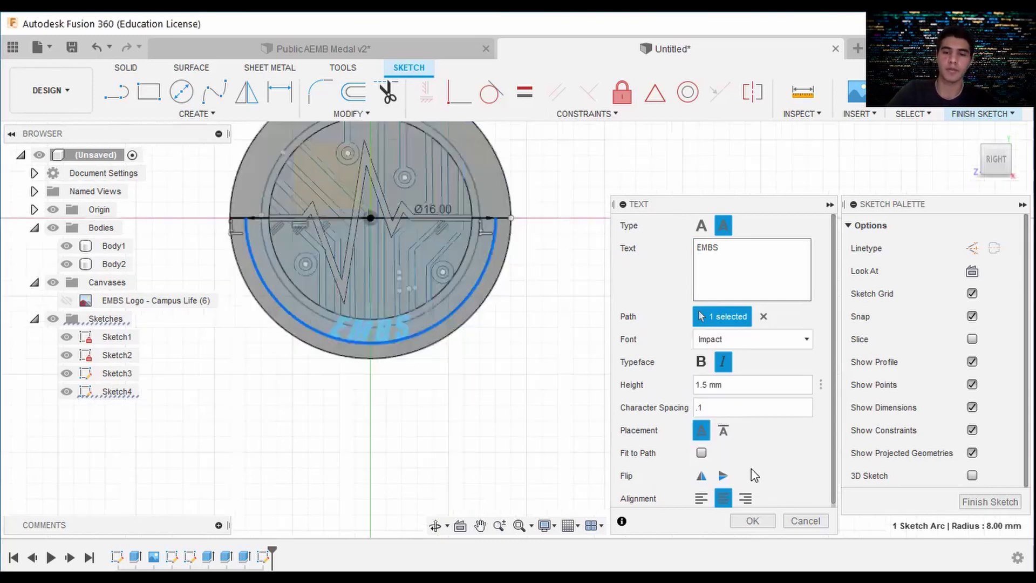
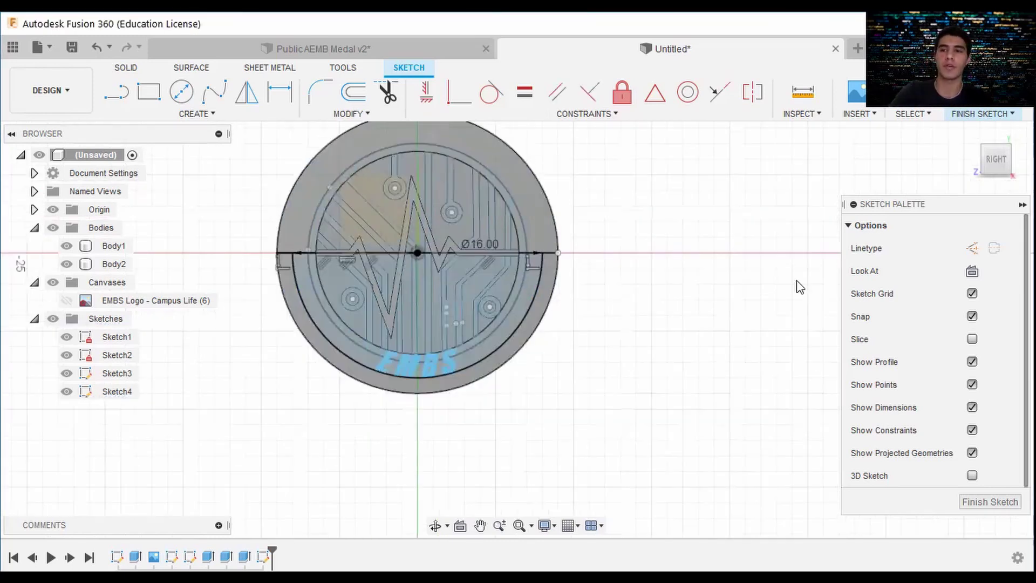
Extrude the EMBS lettering as a cut 0.5 mm deep into the medal's rim
left_click(151, 105)
scroll(378, 373, "up", 5)
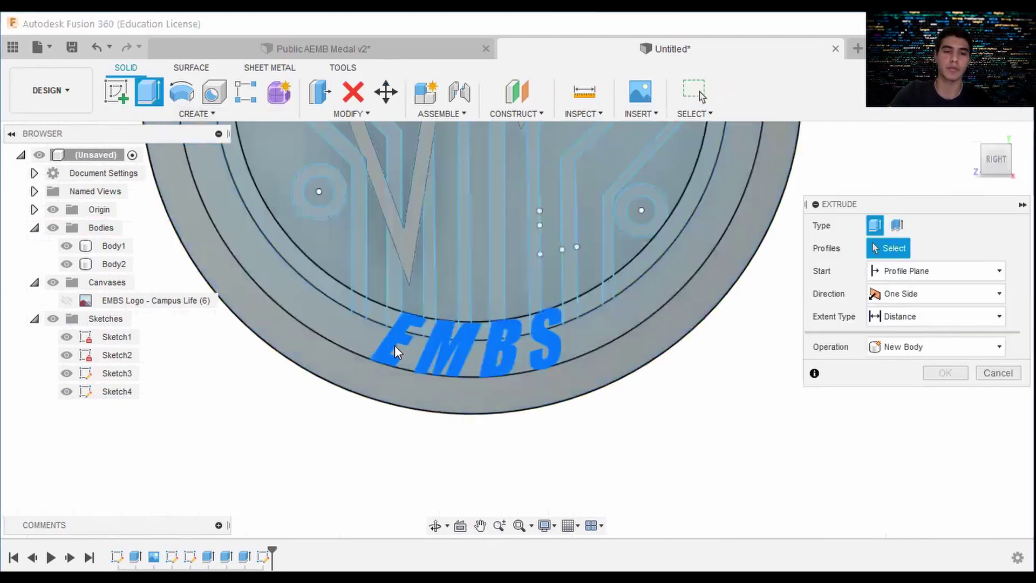
left_click(388, 348)
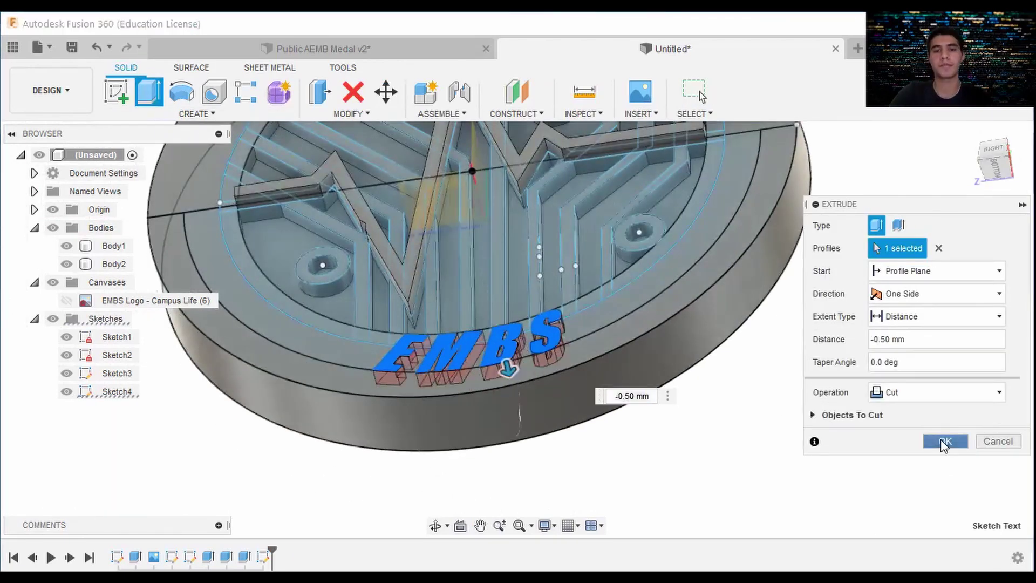
left_click(944, 441)
Show the lettering sketch, hide the whole Sketches folder and inspect the cut text from the front
left_click(66, 392)
scroll(507, 232, "up", 3)
middle_click_drag(513, 280, 432, 291, "shift")
left_click(53, 319)
mouse_move(517, 329)
middle_mouse_down("shift")
mouse_move(636, 324)
mouse_move(529, 327)
mouse_move(561, 324)
middle_mouse_up("shift")
left_click(992, 162)
middle_click_drag(545, 156, 438, 168, "shift")
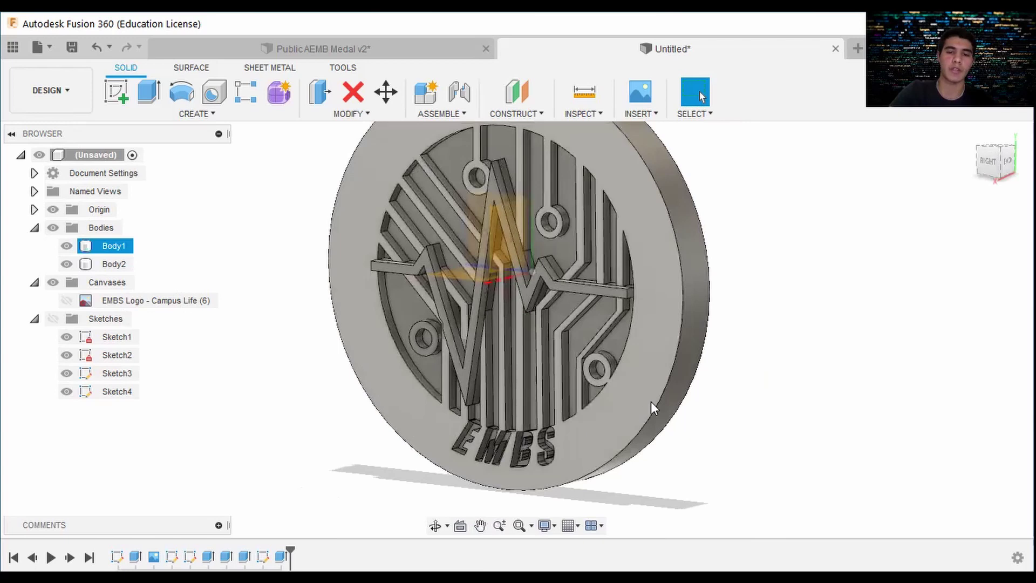
Sketch a circle on the medal's front face, concentric with the medal and slightly inside its outer edge
scroll(649, 286, "down", 2)
left_click(119, 97)
left_click(597, 162)
left_click(599, 167)
key("c")
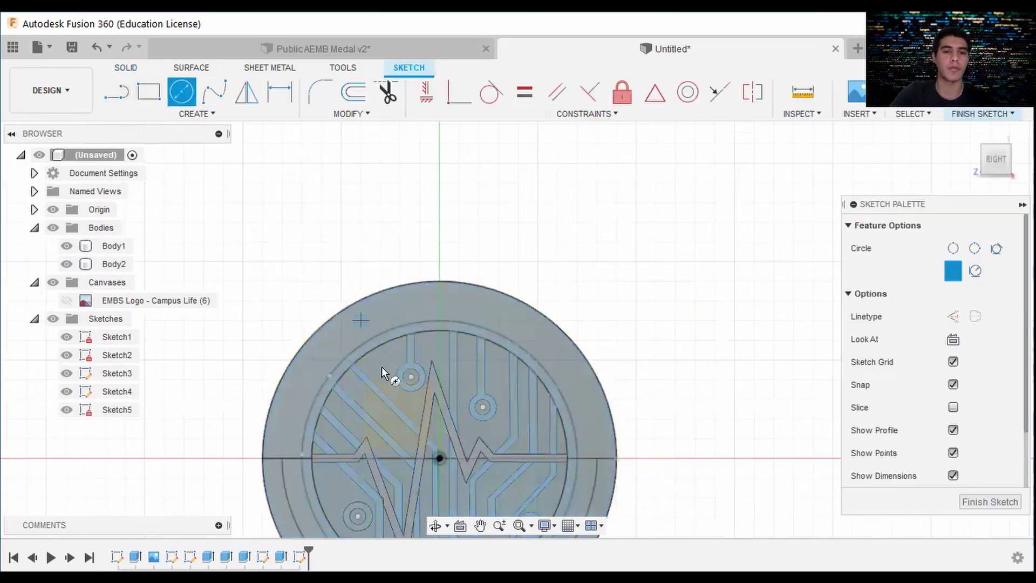
left_click(370, 289)
left_click(983, 97)
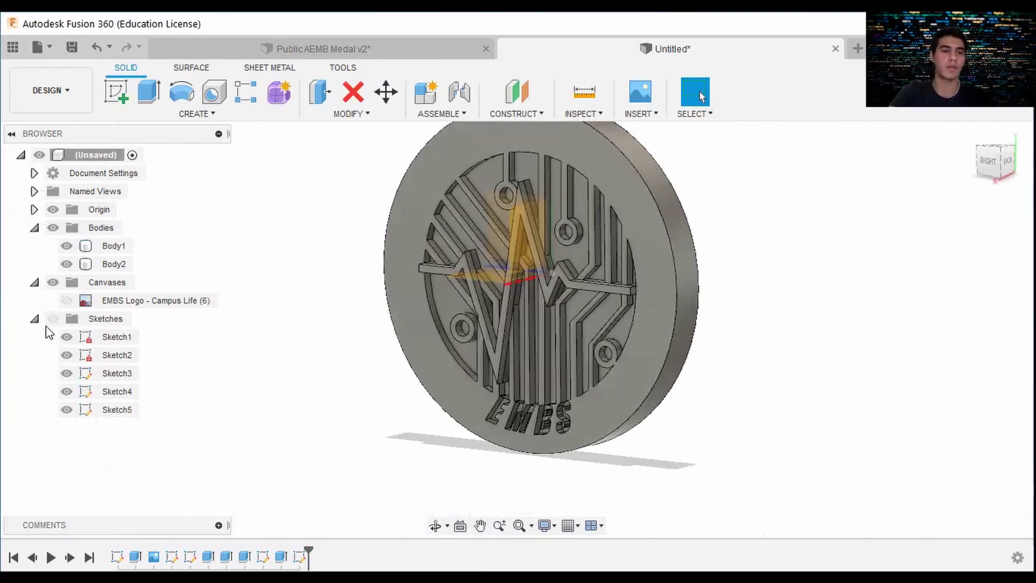
Show the sketches, extrude the narrow outer ring 0.5 mm as a new body to form a raised rim, and hide the sketches
left_click(53, 319)
scroll(637, 243, "up", 3)
left_click(150, 93)
left_click(681, 307)
scroll(669, 300, "down", 3)
key("Delete")
type("1")
key("BackSpace")
type("0.5")
left_click(945, 418)
middle_click_drag(388, 324, 516, 319, "shift")
left_click(52, 337)
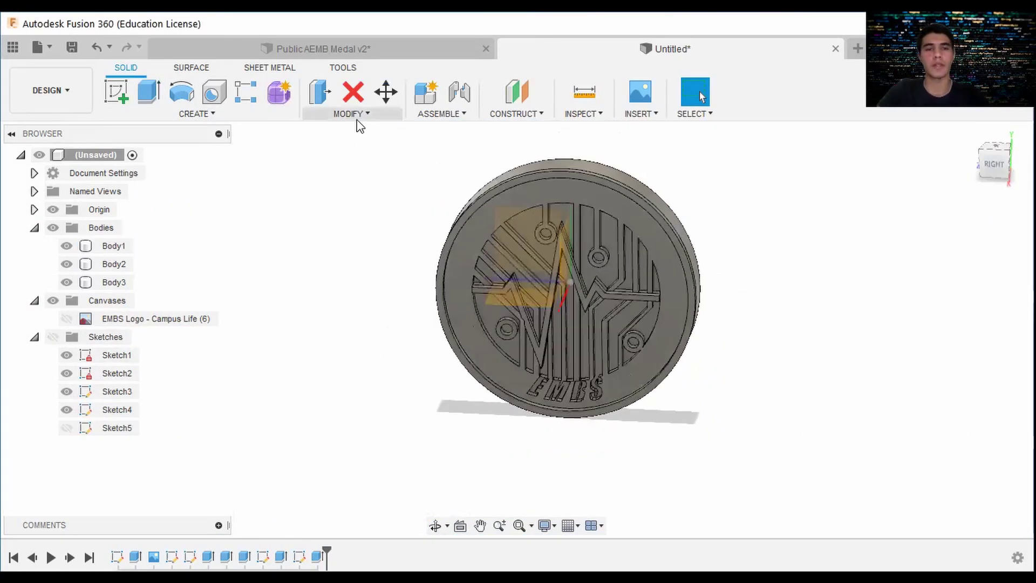
Fillet the edges of the medal's raised outer rim with a small constant radius
left_click(379, 115)
left_click(371, 147)
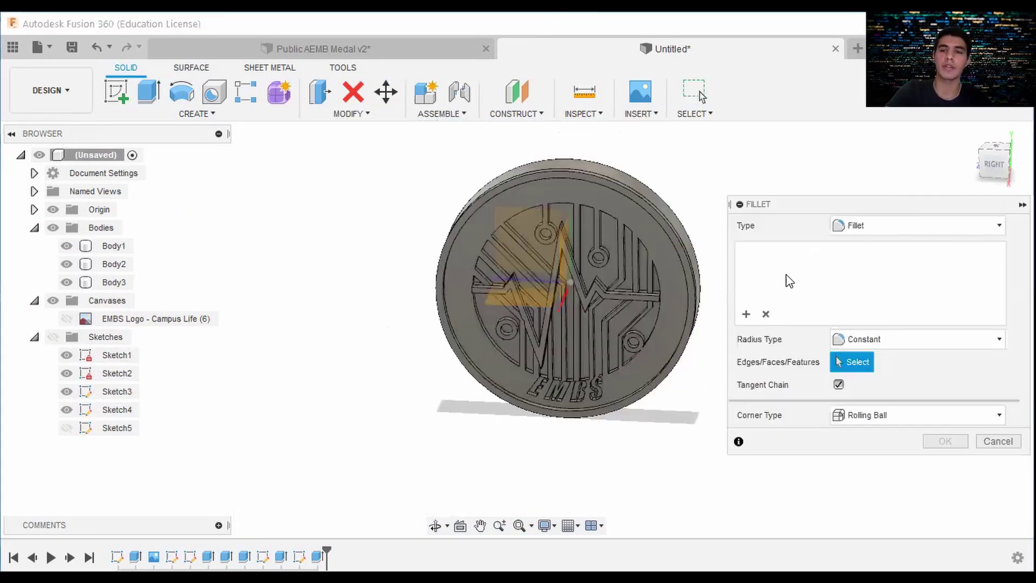
scroll(688, 248, "up", 3)
left_click(488, 175)
mouse_move(994, 163)
left_mouse_down()
mouse_move(992, 186)
mouse_move(990, 162)
left_mouse_up()
scroll(504, 240, "up", 5)
left_click(508, 289)
left_click(872, 252)
key("BackSpace")
key("BackSpace")
type("10")
scroll(634, 289, "down", 4)
left_click(866, 253)
key("BackSpace")
type("2")
scroll(540, 253, "down", 3)
left_click(952, 464)
Start a sketch on the origin plane parallel to the medal's face, hiding the bodies to pick it and showing them again
middle_click_drag(516, 327, 589, 289, "shift")
scroll(588, 289, "down", 2)
left_click(973, 140)
left_click(1003, 165)
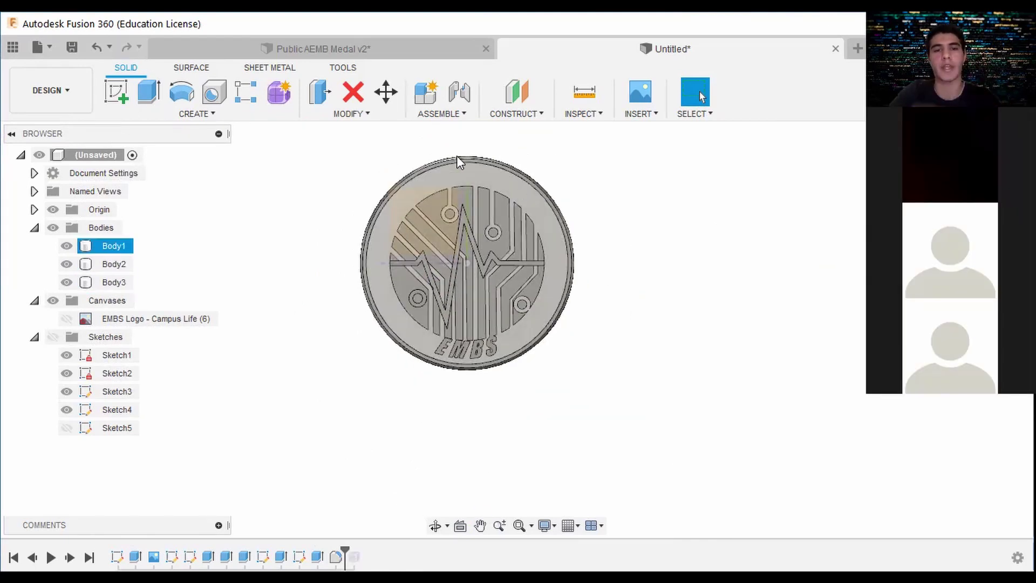
middle_click_drag(451, 176, 437, 233)
left_click(122, 93)
scroll(387, 282, "up", 2)
left_click(52, 227)
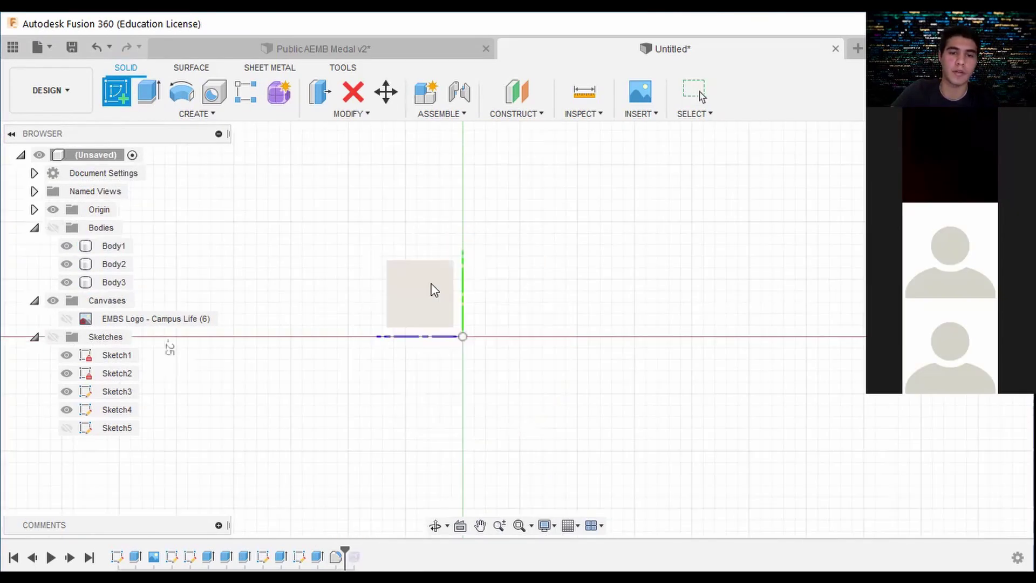
left_click(433, 289)
left_click(54, 229)
Draw a vertical line 3 mm long upward from the topmost point of the medal's outer edge
scroll(523, 228, "up", 5)
left_click(116, 92)
scroll(464, 232, "up", 2)
left_click(459, 231)
scroll(460, 231, "down", 2)
middle_click_drag(461, 231, 461, 318)
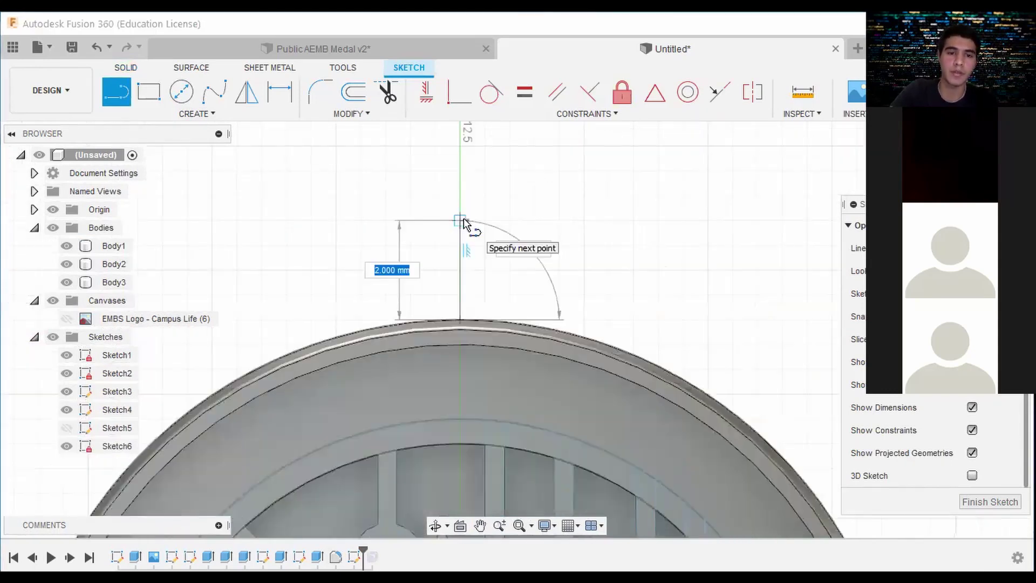
left_click(461, 171)
Draw a 3 mm two-point circle across the vertical line and a concentric 1.5 mm circle for the hanging hole
scroll(345, 212, "down", 4)
left_click(181, 91)
left_click(197, 113)
left_click(280, 181)
left_click(367, 194)
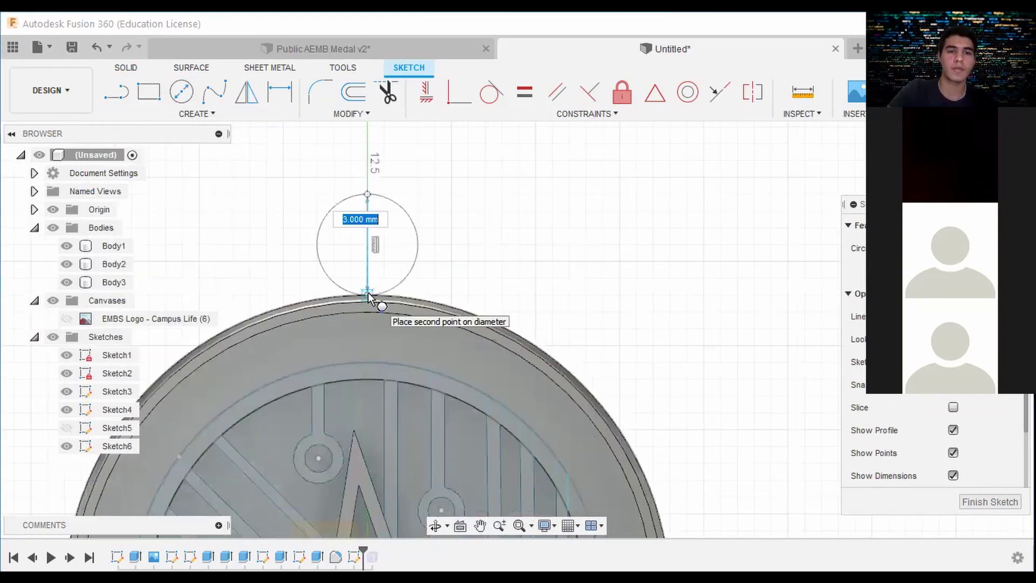
left_click(368, 295)
left_click(116, 92)
type("5")
key("Return")
Draw lines from the circles' centre out to the outer circle and straight down to the medal, forming both sides of the lug
left_click(116, 92)
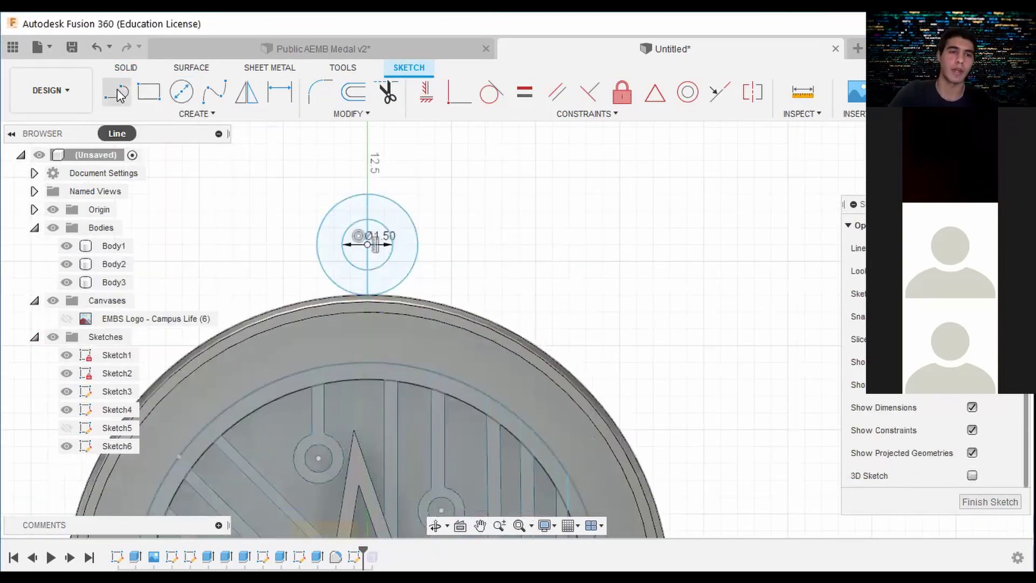
left_click(367, 244)
scroll(319, 250, "up", 3)
left_click(315, 241)
left_click(315, 344)
left_click(112, 104)
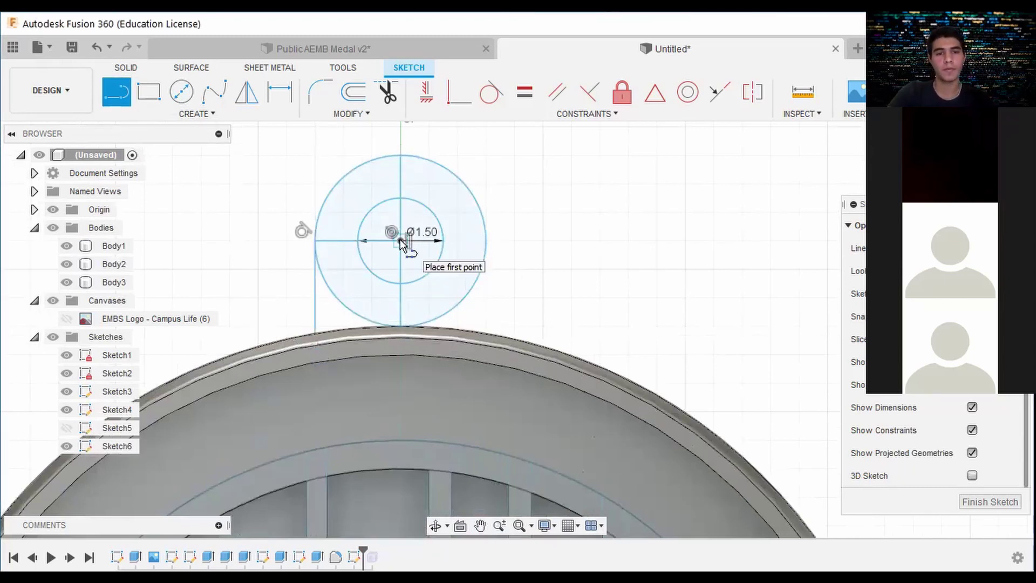
scroll(533, 250, "down", 3)
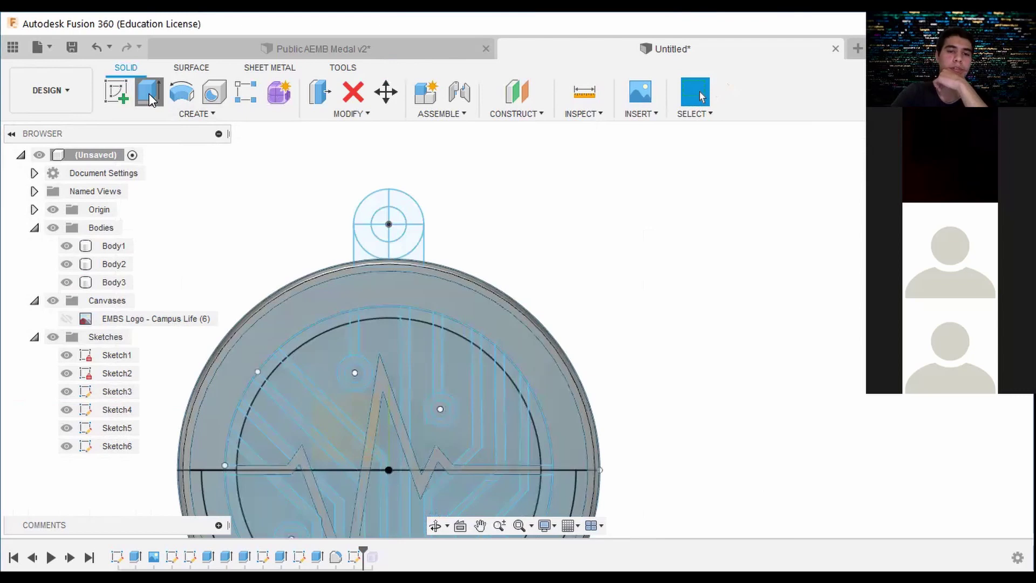
Extrude the lug profile around the hole 2 mm as a new body
left_click(150, 96)
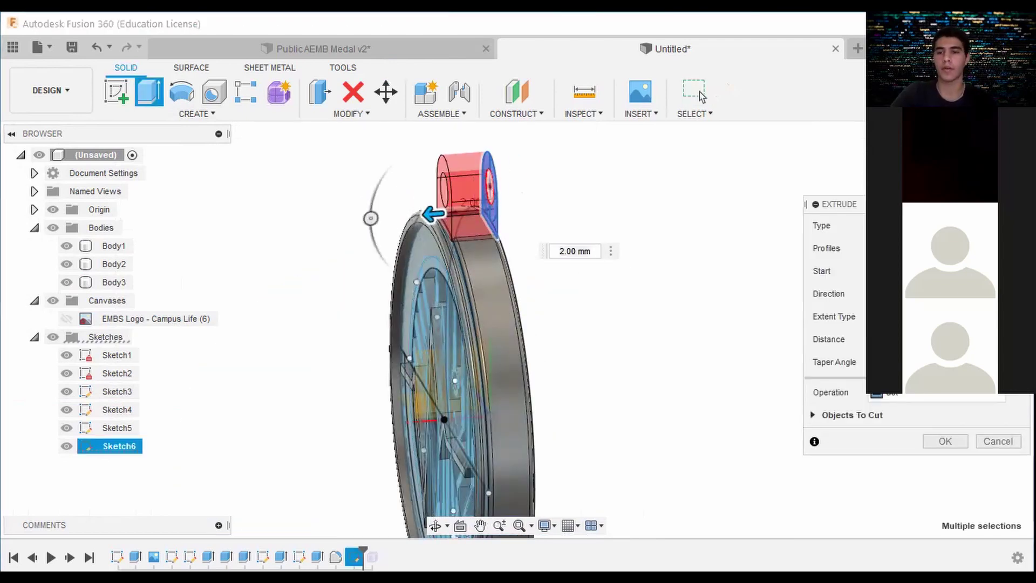
left_click(906, 392)
left_click(920, 462)
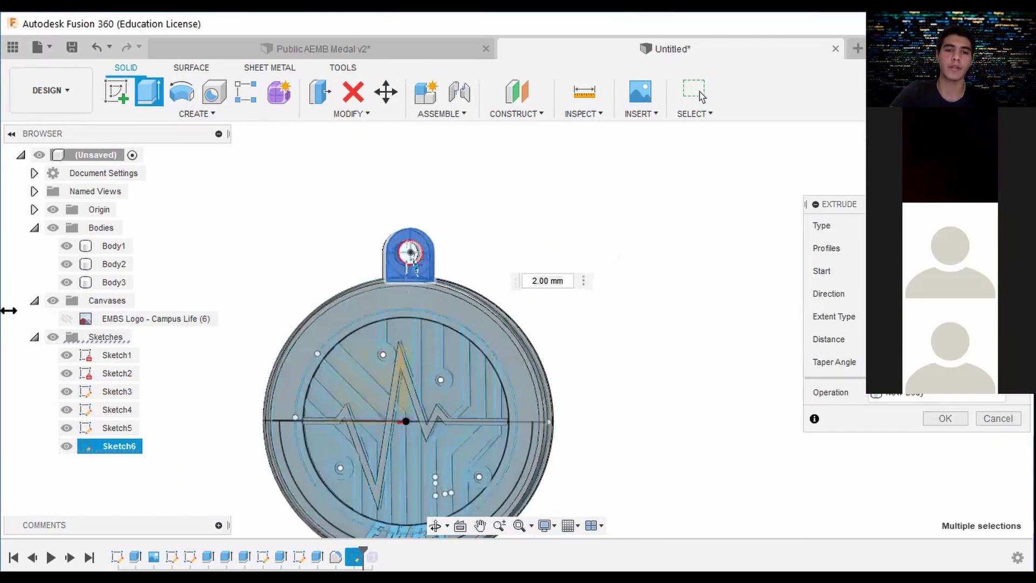
scroll(569, 326, "up", 5)
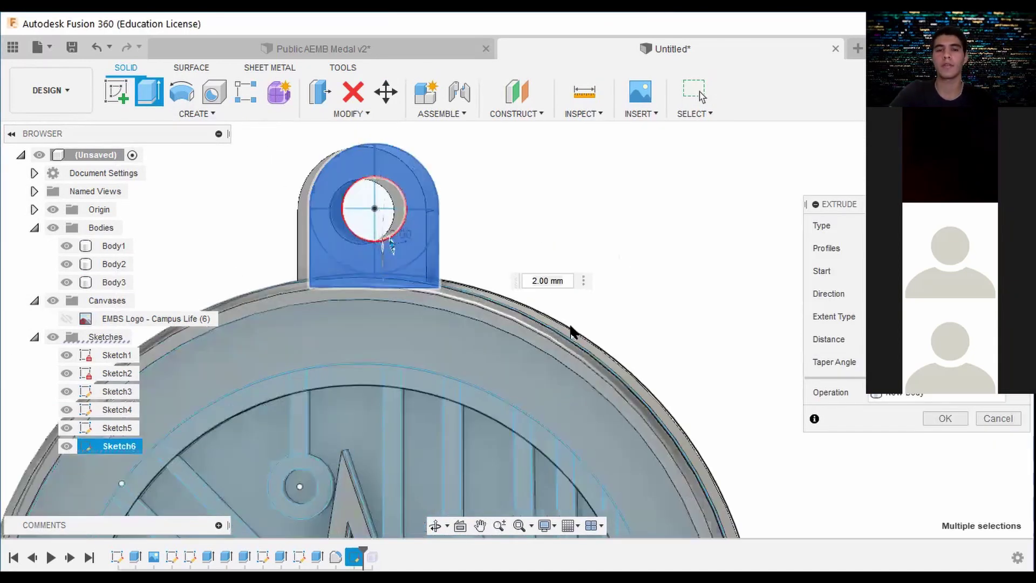
key("Return")
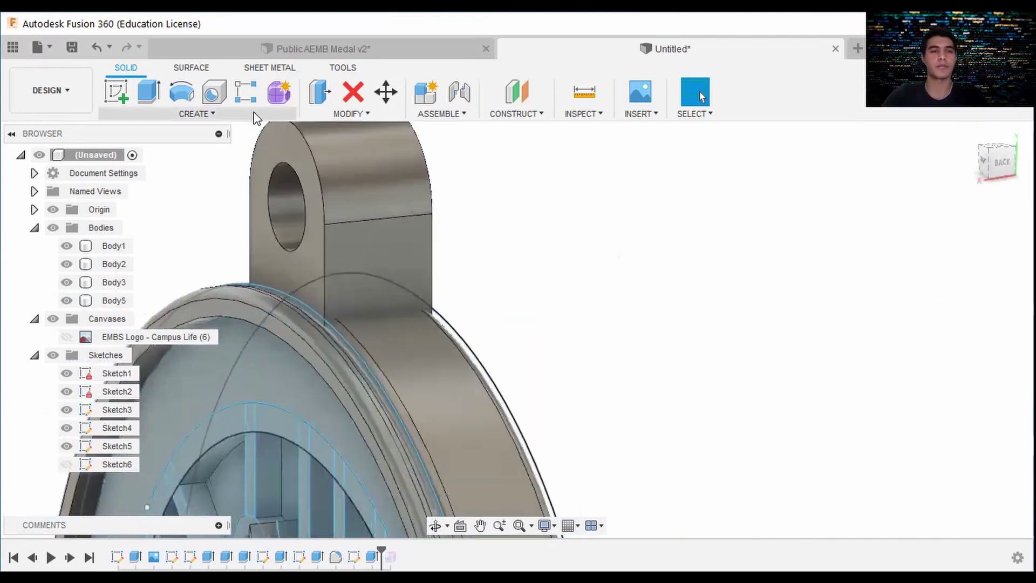
Try a 0.5 mm fillet on the lug's front face
left_click(292, 323)
type("f")
type("0.5")
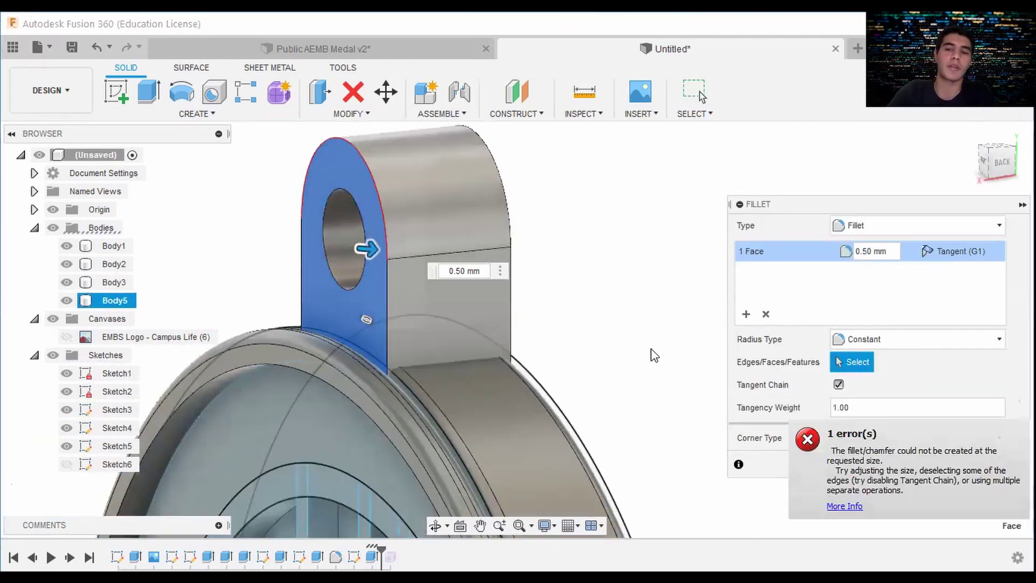
scroll(358, 246, "up", 5)
scroll(411, 335, "down", 5)
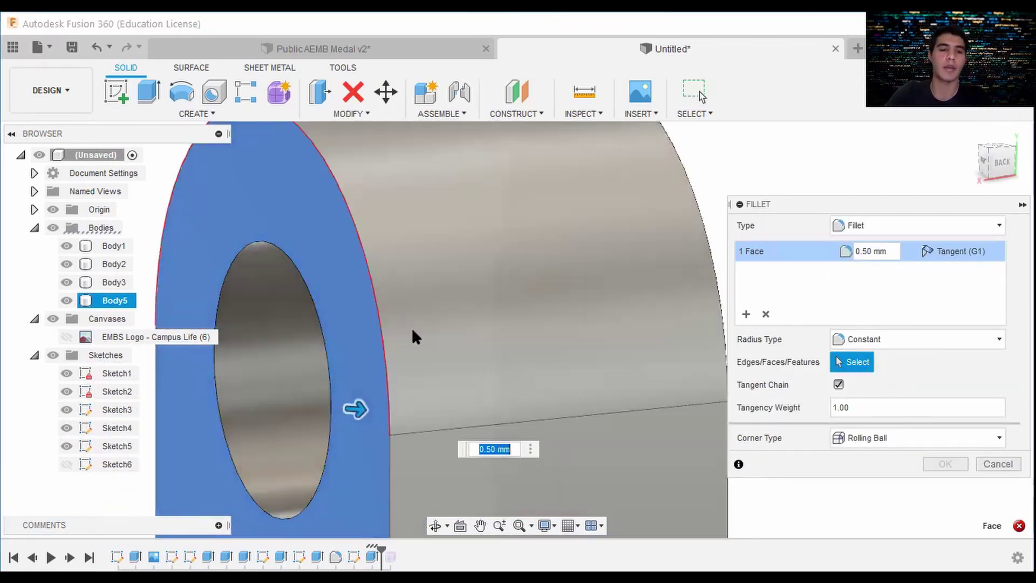
scroll(666, 294, "down", 2)
Set the lug's front-face fillet to 0.2 mm and add a 0.2 mm fillet on its opposite side
left_click(561, 302)
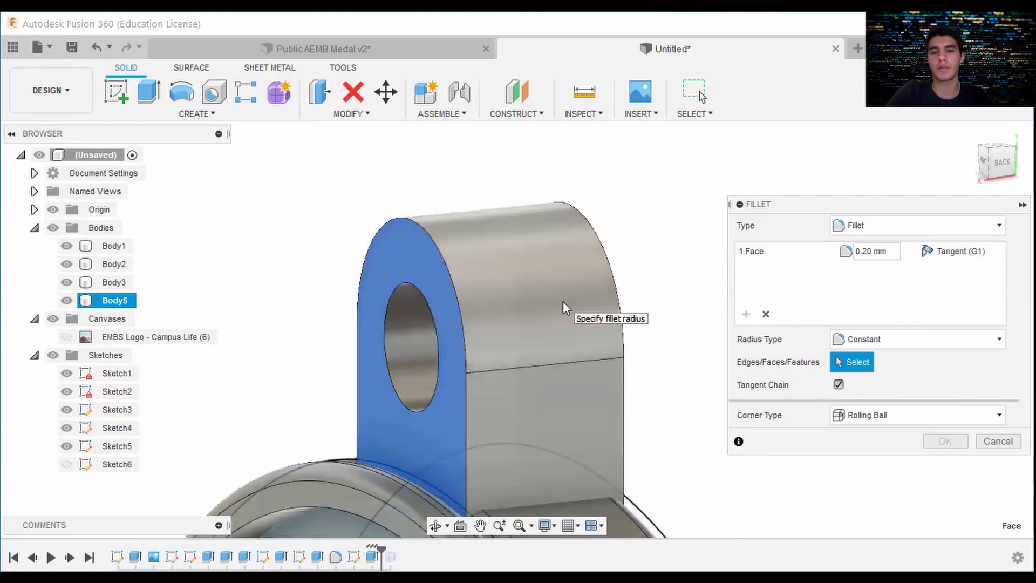
left_click_drag(1002, 162, 971, 162)
left_click(748, 309)
left_click(620, 366)
type("0.2")
scroll(631, 348, "down", 5)
left_click(951, 464)
Return to the medal's front view and hide all the sketches
scroll(621, 324, "down", 3)
left_click(996, 161)
left_click(52, 355)
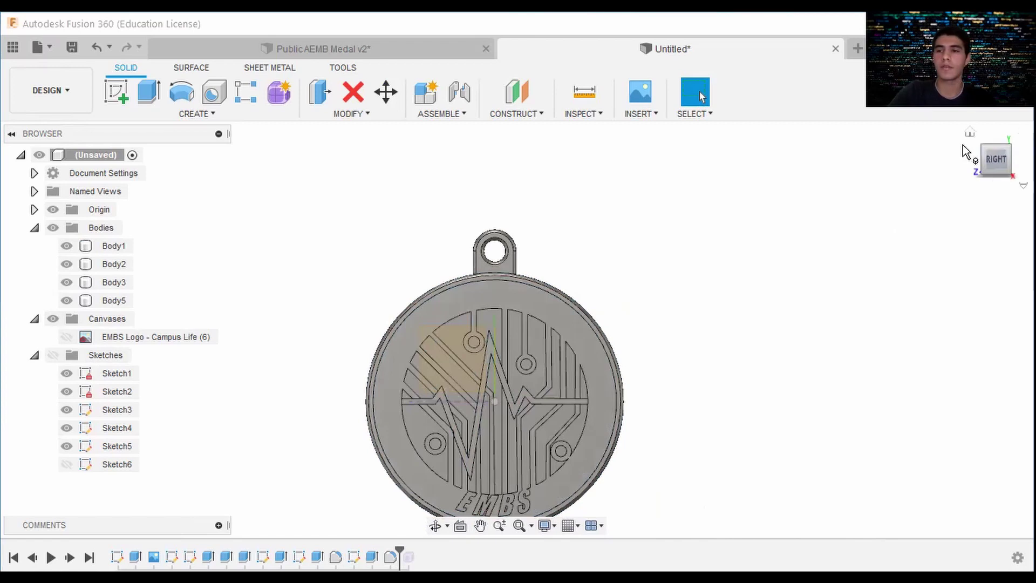
Open the Appearance settings for the medal and set them to apply to faces
scroll(795, 391, "down", 3)
right_click(596, 240)
scroll(597, 240, "up", 2)
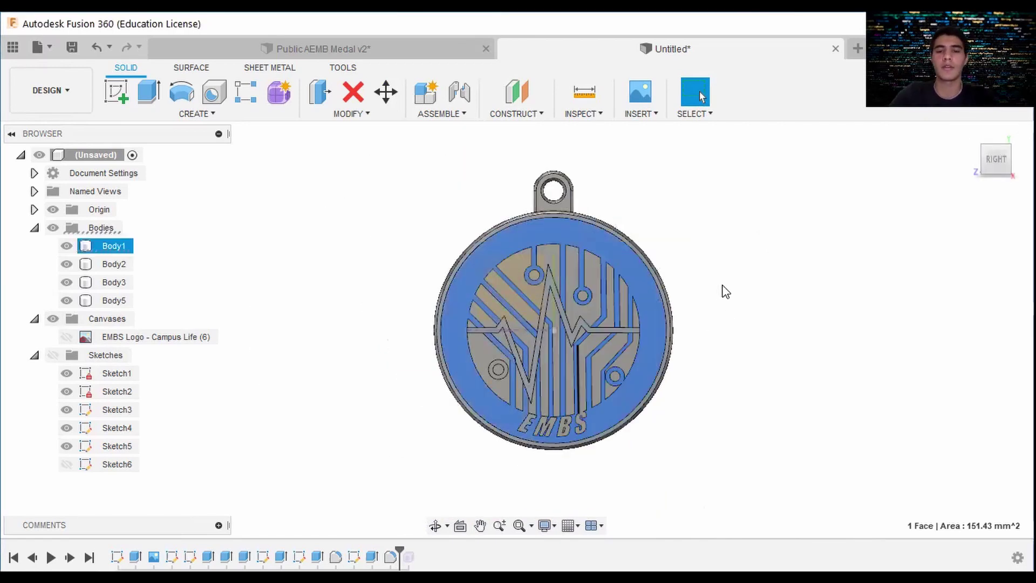
key("a")
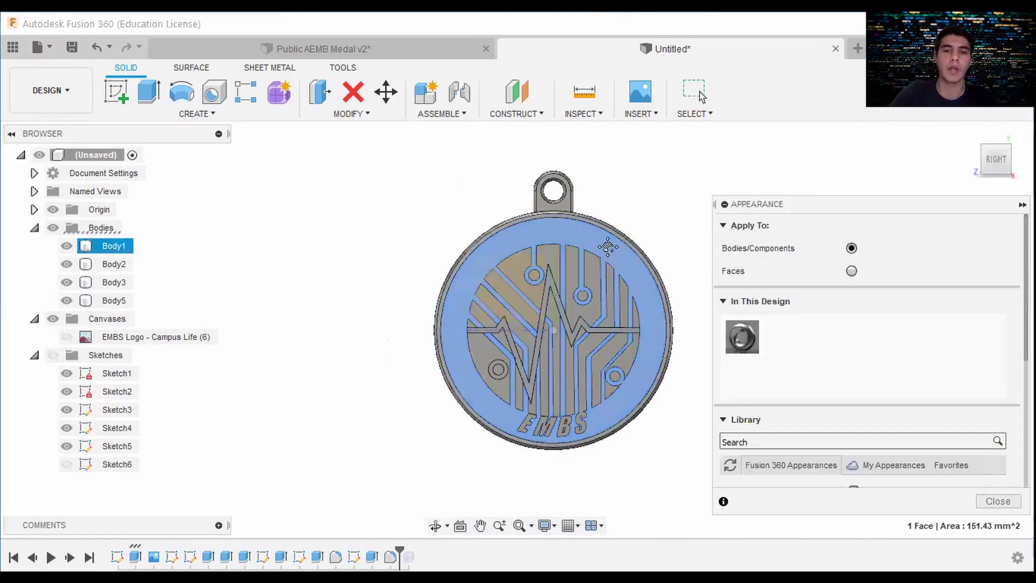
middle_click_drag(620, 248, 497, 216)
middle_click_drag(576, 208, 594, 224)
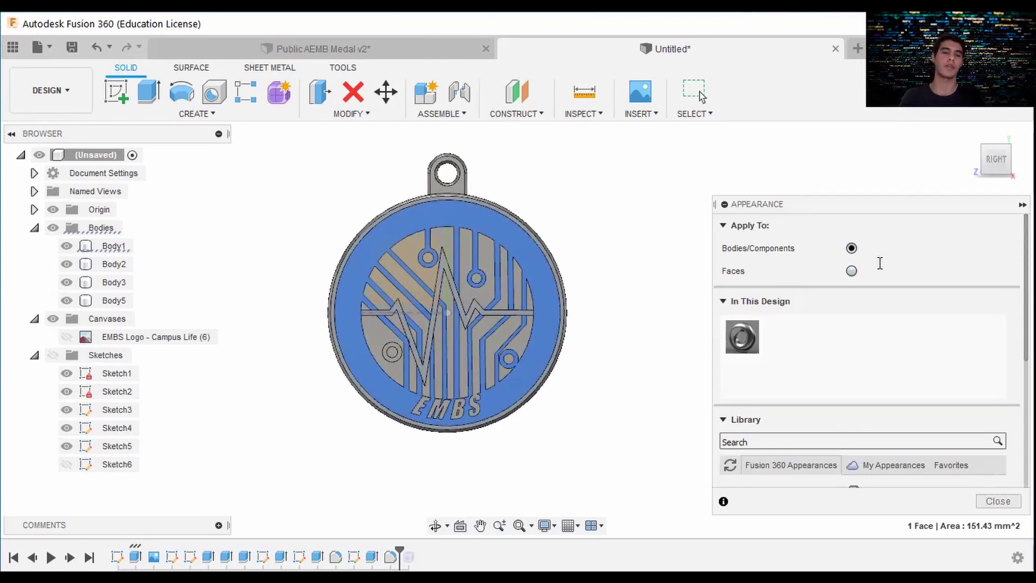
left_click_drag(66, 247, 66, 300)
left_click_drag(66, 300, 66, 246)
left_click(852, 271)
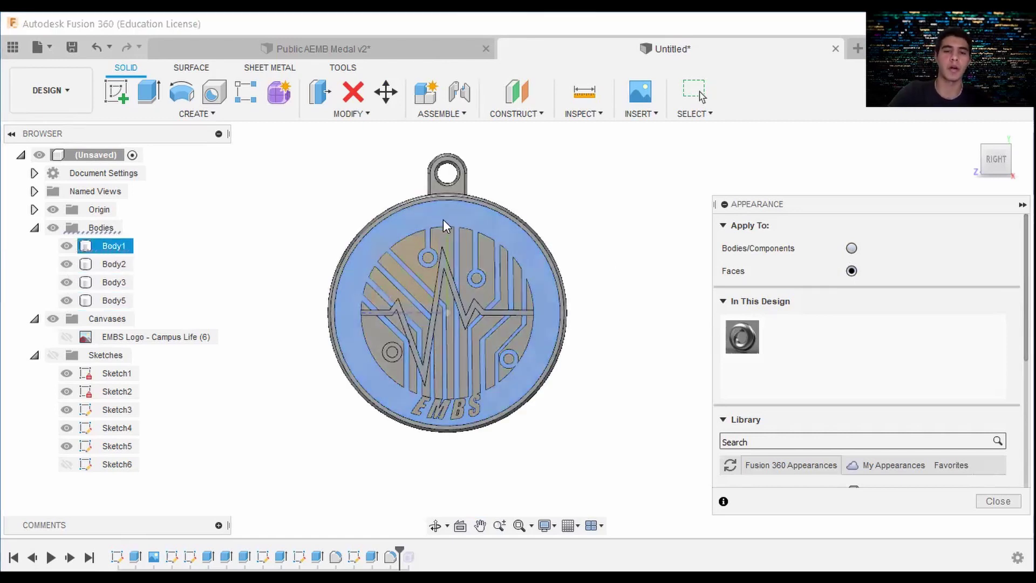
Browse the appearance library to the Metal Flake paints
scroll(329, 346, "up", 1)
left_click(329, 345)
left_click_drag(812, 399, 782, 263)
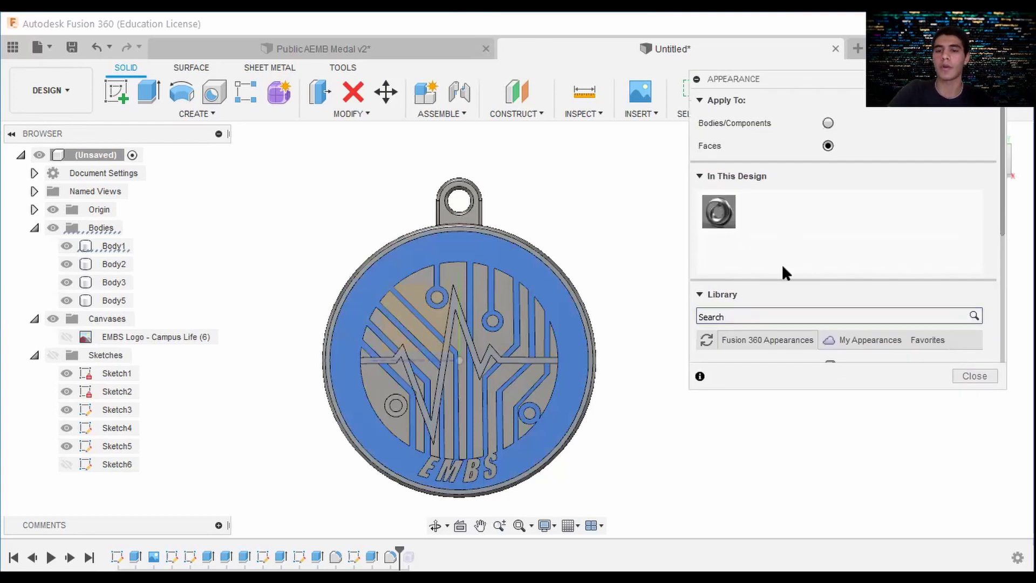
scroll(933, 314, "down", 5)
left_click(708, 236)
scroll(723, 324, "down", 5)
left_click(723, 326)
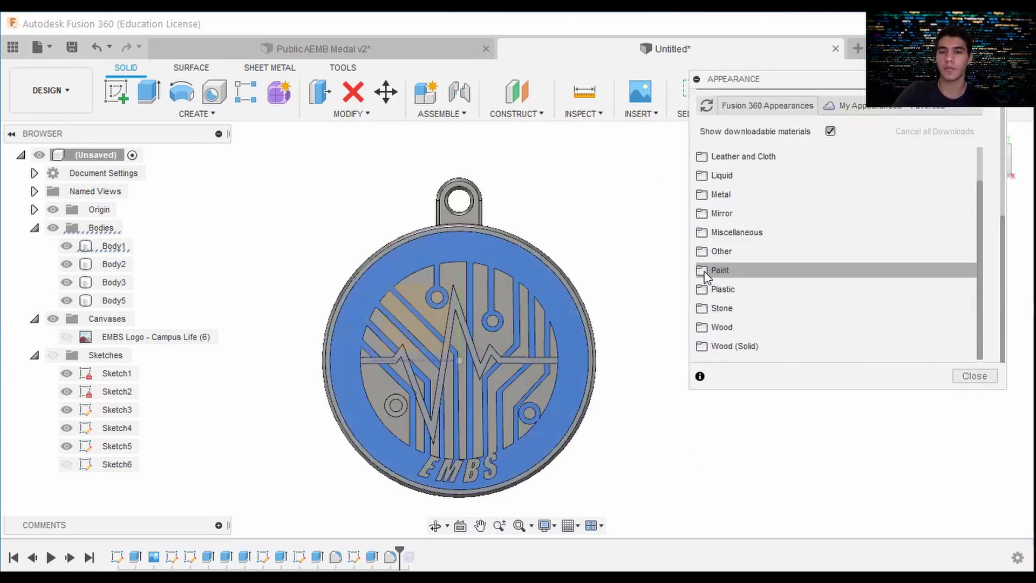
left_click(717, 213)
Check the logo canvas's colours with the bodies hidden, then restore the bodies and hide the canvas
left_click(53, 228)
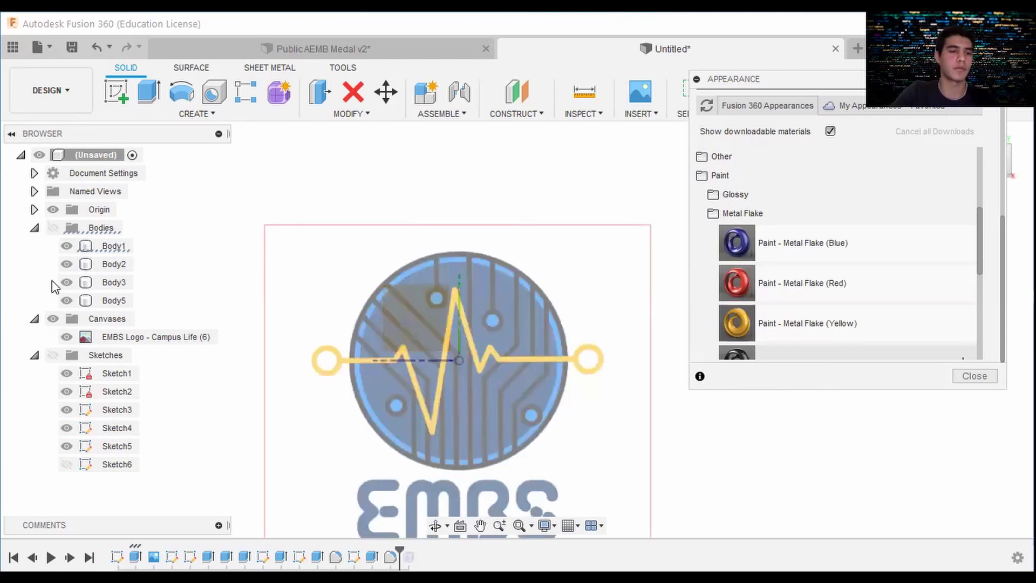
left_click(34, 228)
left_click(52, 229)
left_click(67, 265)
Apply Paint - Metal Flake (Yellow) to the front face of the heartbeat line
scroll(559, 424, "up", 3)
scroll(760, 273, "down", 1)
left_click_drag(760, 274, 582, 321)
Apply Paint - Metal Flake (Blue) to the medal's main front face, including the circuit traces
scroll(752, 447, "down", 2)
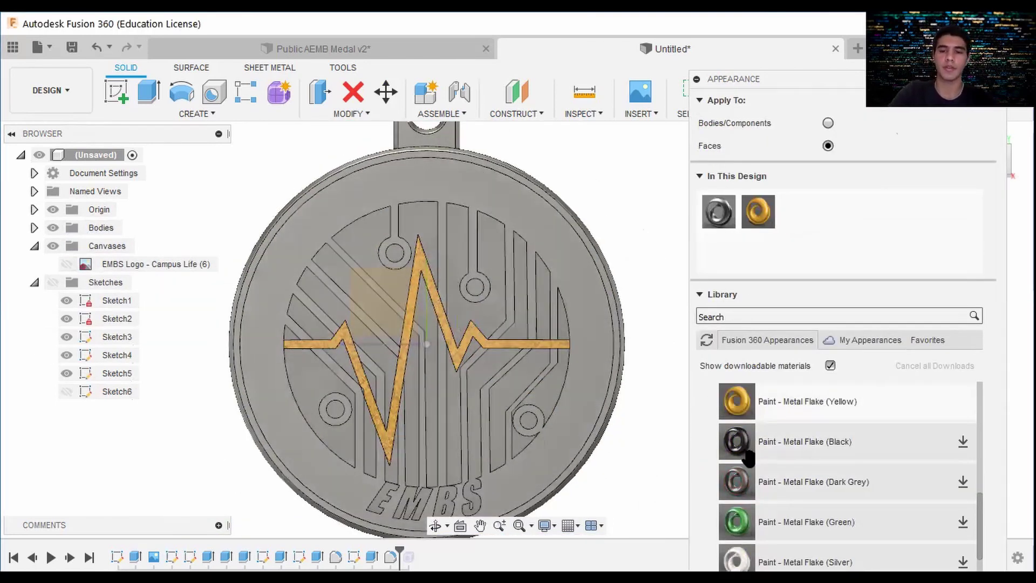
scroll(752, 446, "up", 2)
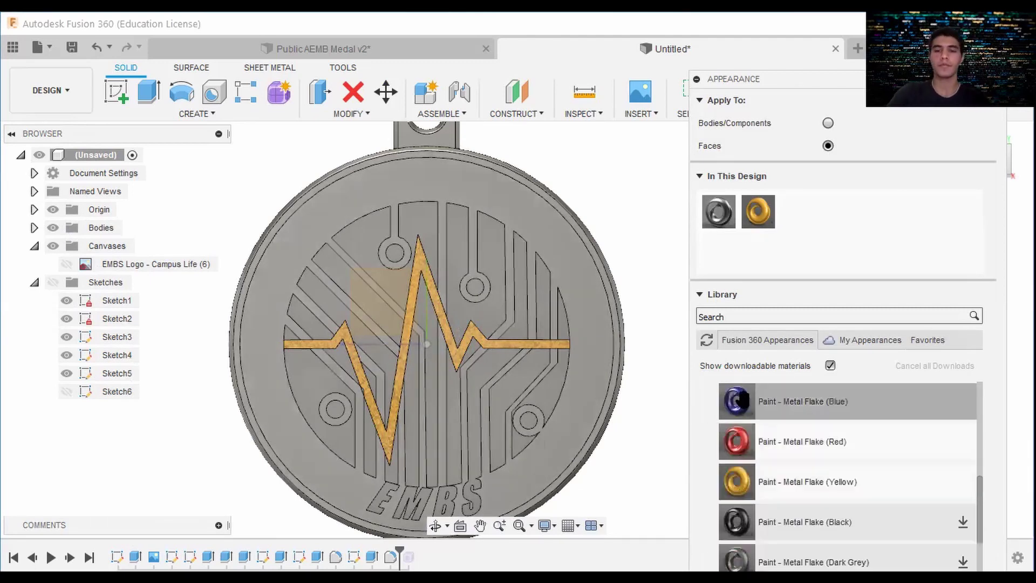
left_click_drag(756, 403, 599, 325)
scroll(605, 327, "down", 3)
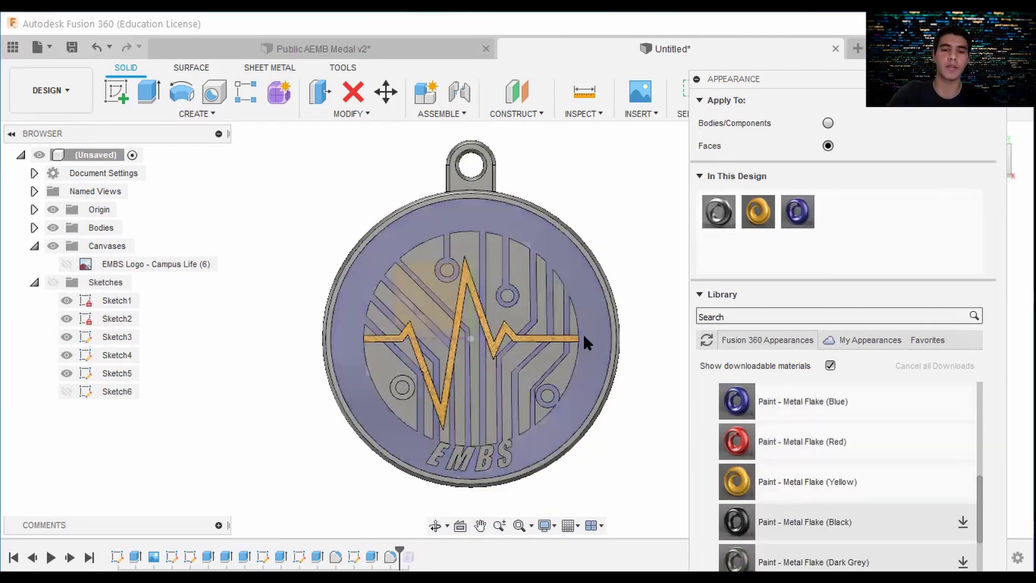
Apply Paint - Metal Flake (Red) to a recessed face above the heartbeat and recolour that paint turquoise
scroll(782, 469, "down", 3)
scroll(788, 470, "up", 3)
left_click_drag(773, 448, 521, 321)
double_click(829, 212)
left_click(608, 134)
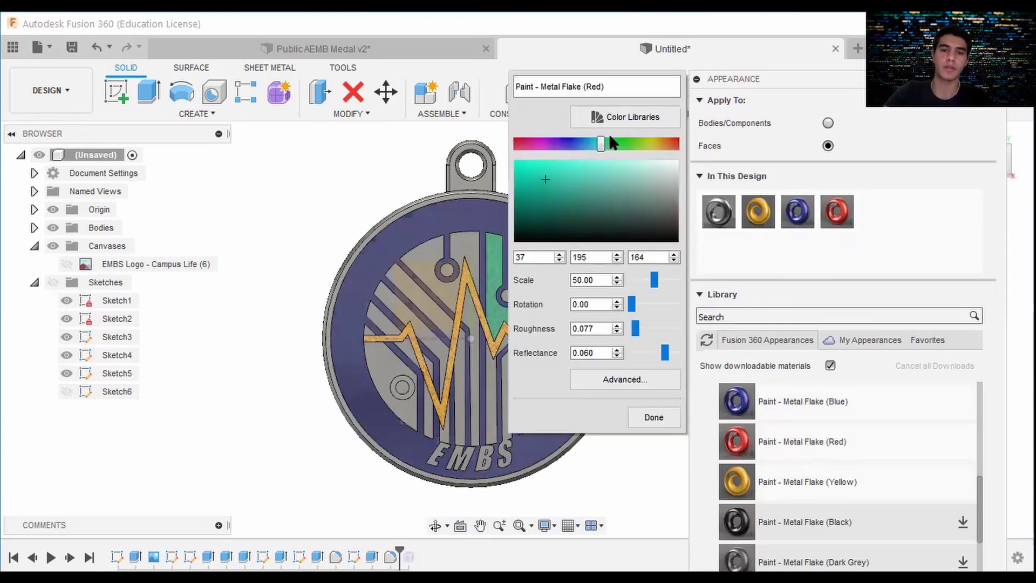
left_click(652, 416)
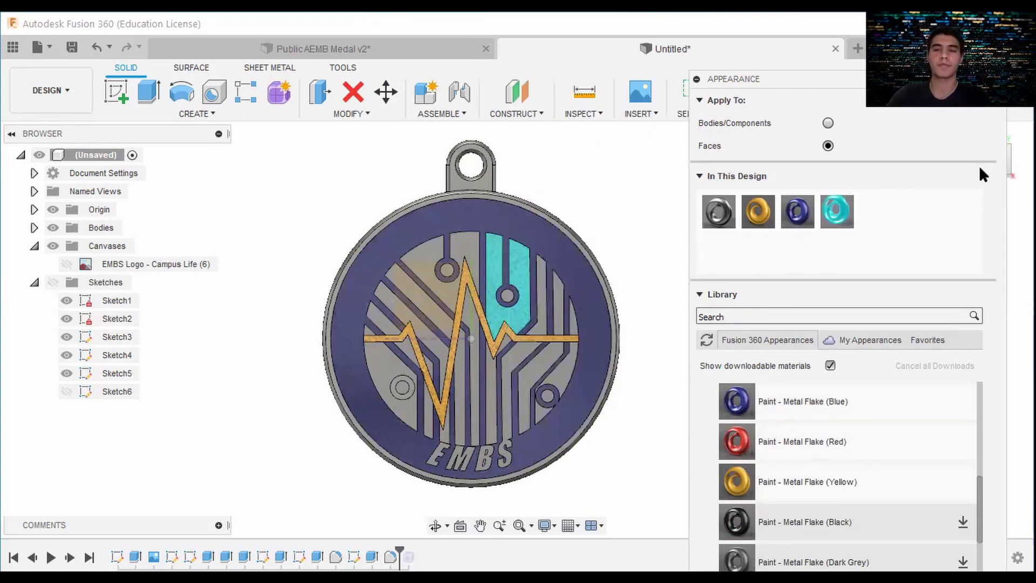
Apply the turquoise metal flake paint to the recessed circuit faces in the right half of the pattern
scroll(594, 294, "up", 3)
scroll(508, 303, "up", 3)
left_click_drag(837, 213, 554, 331)
left_click_drag(836, 212, 588, 352)
middle_click_drag(540, 389, 594, 254)
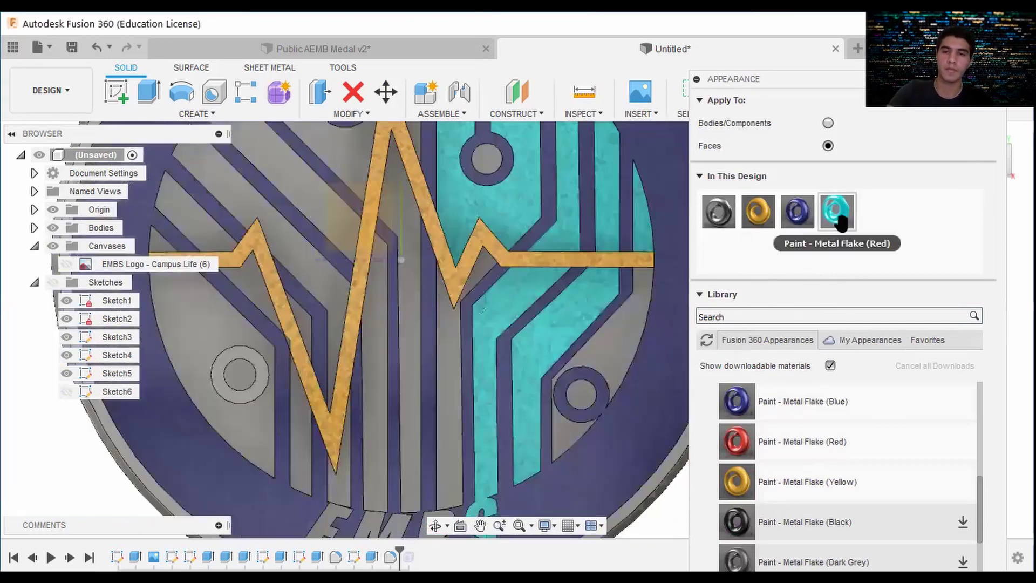
scroll(468, 341, "down", 5)
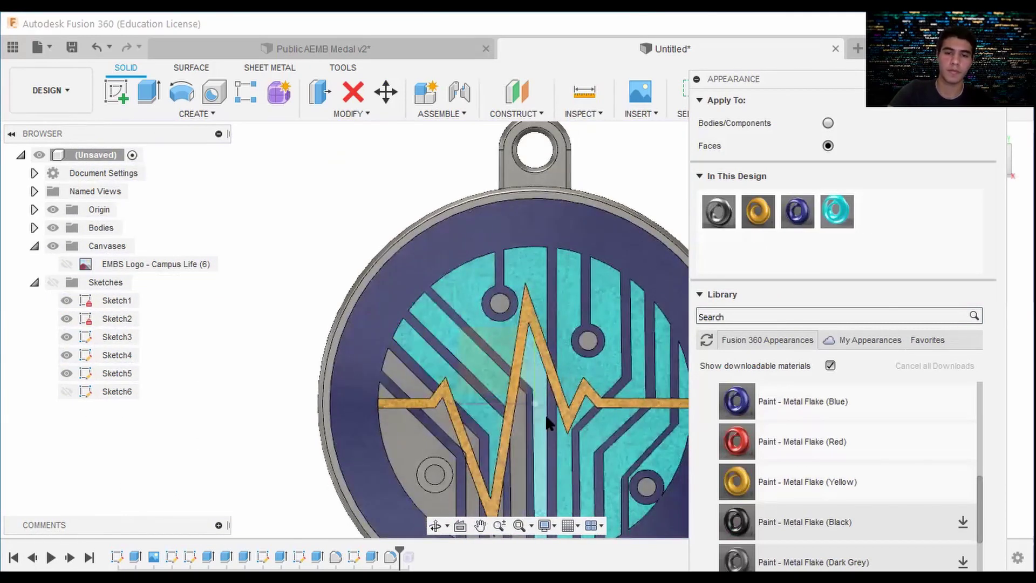
Apply the turquoise metal flake paint to the remaining grey recessed faces in the centre and left half of the pattern
middle_click_drag(545, 415, 547, 330)
left_click_drag(836, 212, 520, 399)
left_click_drag(836, 212, 482, 445)
scroll(482, 367, "up", 3)
left_click_drag(837, 212, 372, 336)
scroll(450, 339, "up", 3)
Apply Paint - Metal Flake (Blue) to the ring around the lower-left circuit pad
scroll(488, 410, "down", 2)
scroll(434, 415, "down", 1)
scroll(373, 336, "down", 3)
middle_click_drag(494, 344, 404, 434)
scroll(323, 442, "up", 3)
left_click_drag(797, 212, 405, 431)
scroll(405, 432, "down", 2)
scroll(754, 473, "down", 1)
middle_click_drag(586, 509, 558, 431)
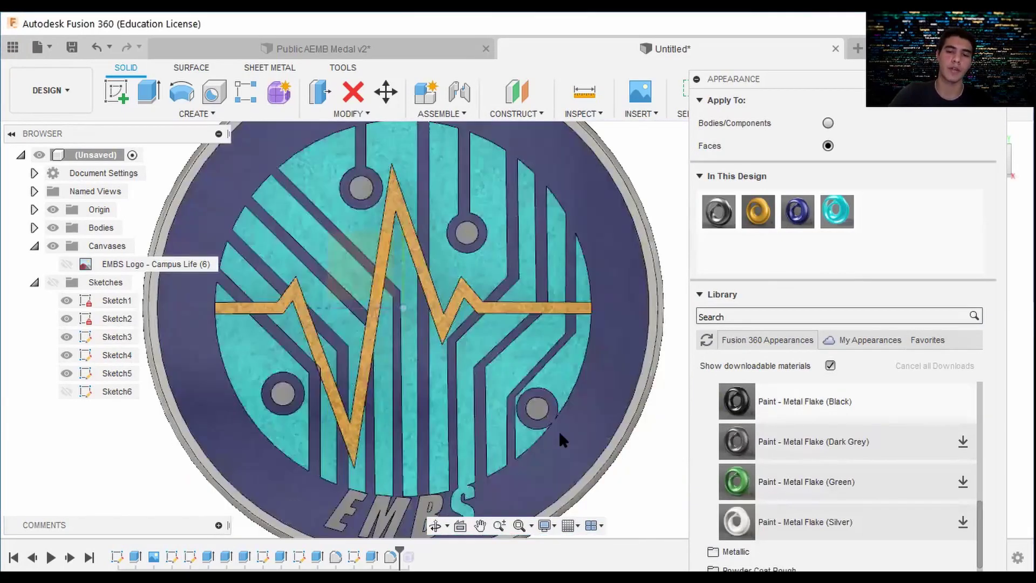
Apply Paint - Metal Flake (Black) to the round centres of the four circuit pads
scroll(559, 431, "up", 3)
left_click_drag(799, 404, 537, 407)
scroll(582, 463, "down", 3)
left_click_drag(876, 212, 527, 307)
mouse_move(876, 212)
left_mouse_down()
mouse_move(420, 274)
mouse_move(419, 264)
left_mouse_up()
scroll(346, 464, "up", 2)
scroll(458, 370, "down", 5)
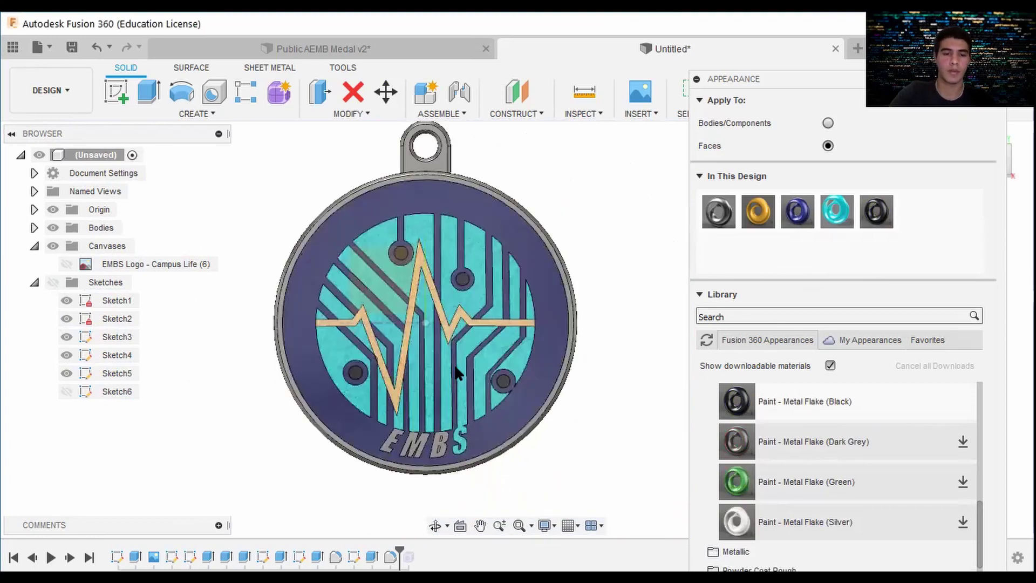
Apply Paint - Metal Flake (Blue) to the two inner islands of the letter B
scroll(463, 370, "up", 8)
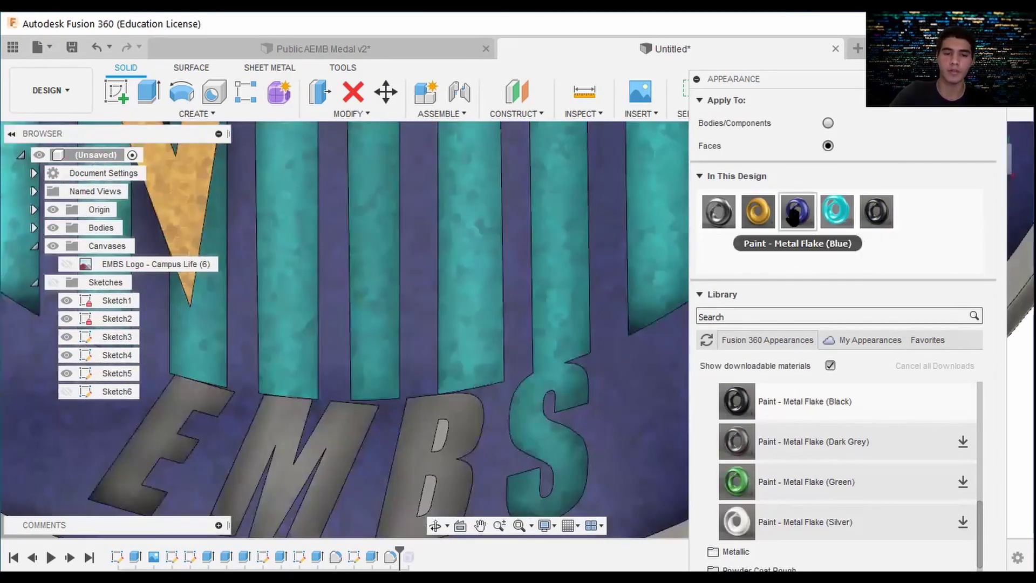
left_click_drag(797, 212, 440, 435)
left_click_drag(797, 212, 428, 494)
Apply the turquoise metal flake paint to the grey engraved letters E, M and B
scroll(484, 432, "down", 3)
scroll(459, 443, "up", 3)
scroll(531, 457, "down", 4)
left_click_drag(837, 212, 426, 459)
left_click_drag(836, 212, 348, 458)
scroll(540, 475, "down", 6)
Apply Paint - Metal Flake (Yellow) to the medal and hanging lug as whole bodies
middle_click_drag(539, 378, 396, 393)
left_click(697, 80)
left_click_drag(997, 162, 700, 91)
middle_click_drag(702, 96, 505, 349, "shift")
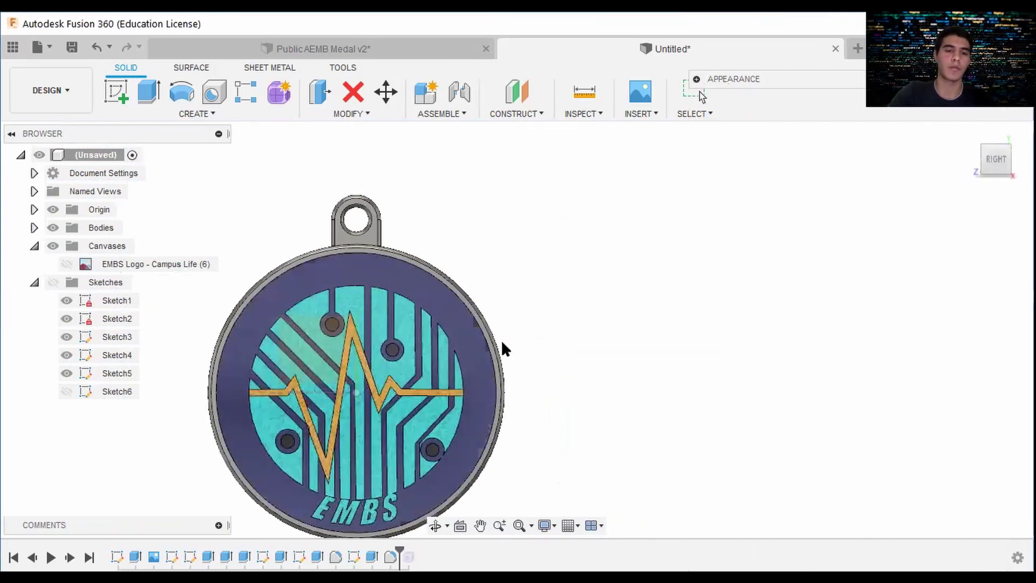
left_click(697, 79)
left_click_drag(781, 192, 555, 279)
left_click(697, 80)
left_click_drag(996, 162, 734, 342)
left_click(696, 79)
left_click_drag(758, 211, 561, 313)
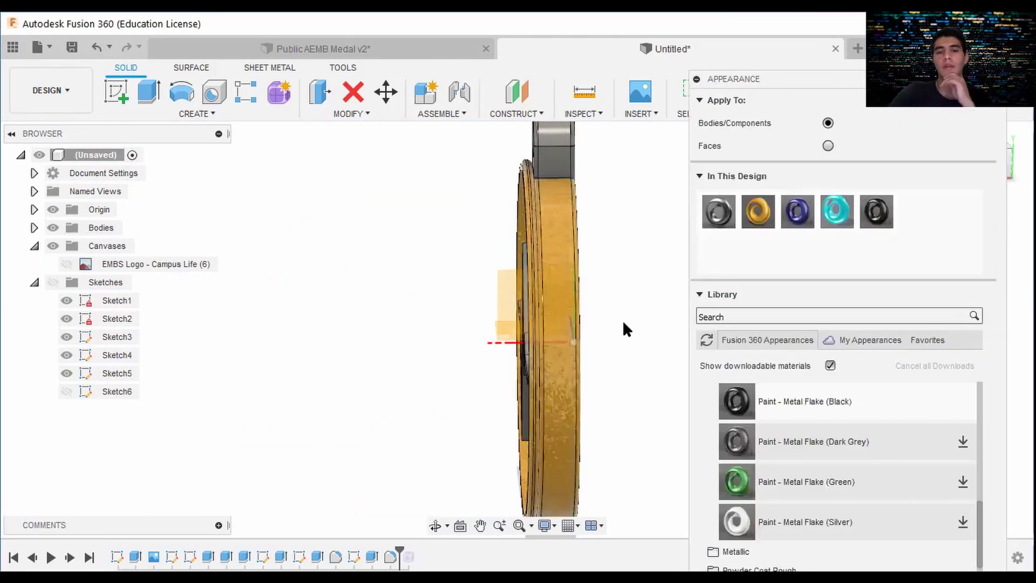
left_click(697, 79)
left_click_drag(994, 162, 627, 332)
middle_click_drag(631, 338, 775, 182, "shift")
key("a")
middle_click_drag(687, 227, 689, 88, "shift")
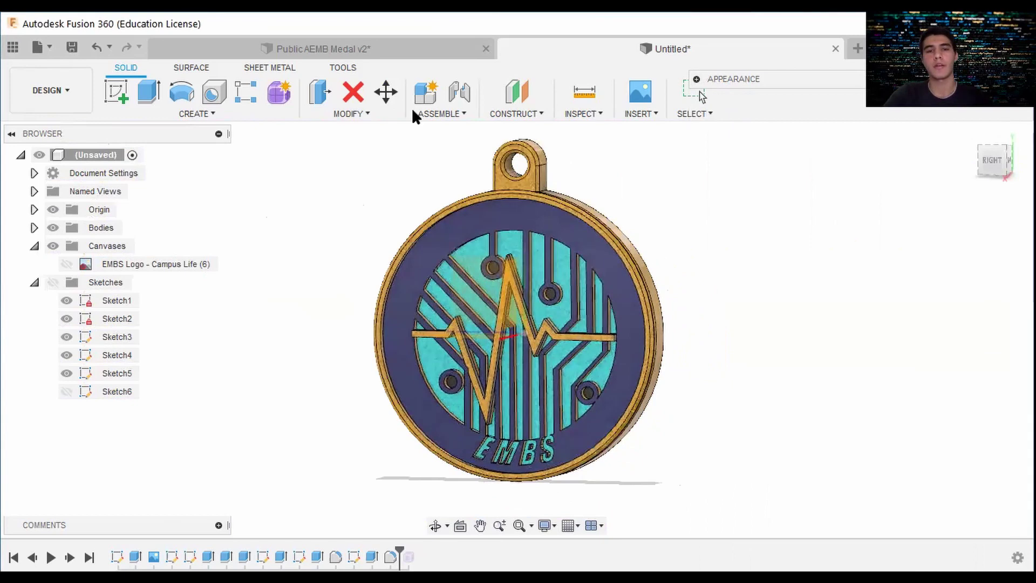
Show the medal in an isometric view with the origin hidden and switch to the Render workspace
left_click(984, 165)
left_click(53, 210)
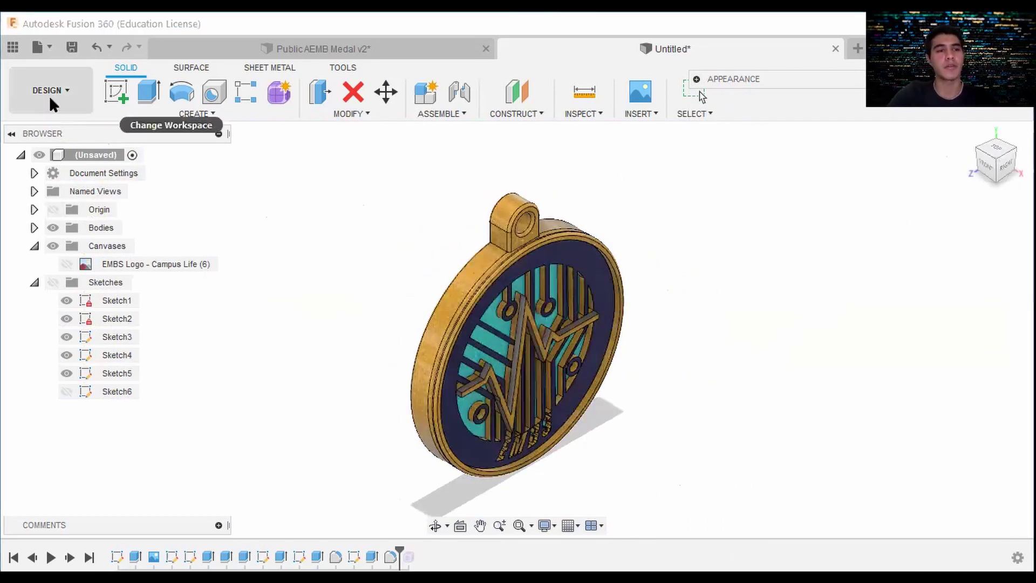
left_click(50, 95)
left_click(35, 181)
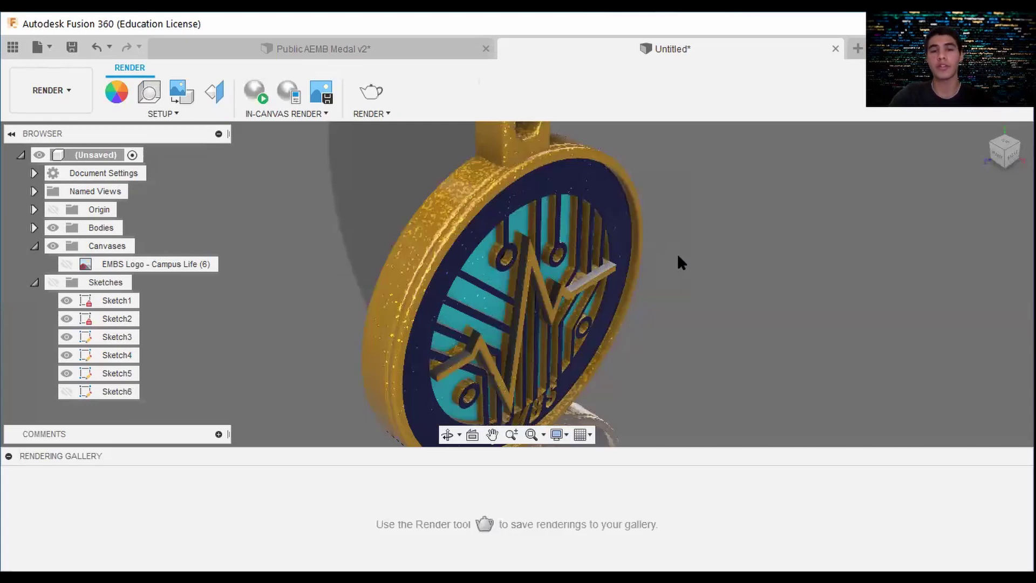
Frame the whole medal and open the environment library in the scene settings
scroll(694, 286, "down", 2)
middle_click_drag(693, 287, 671, 298)
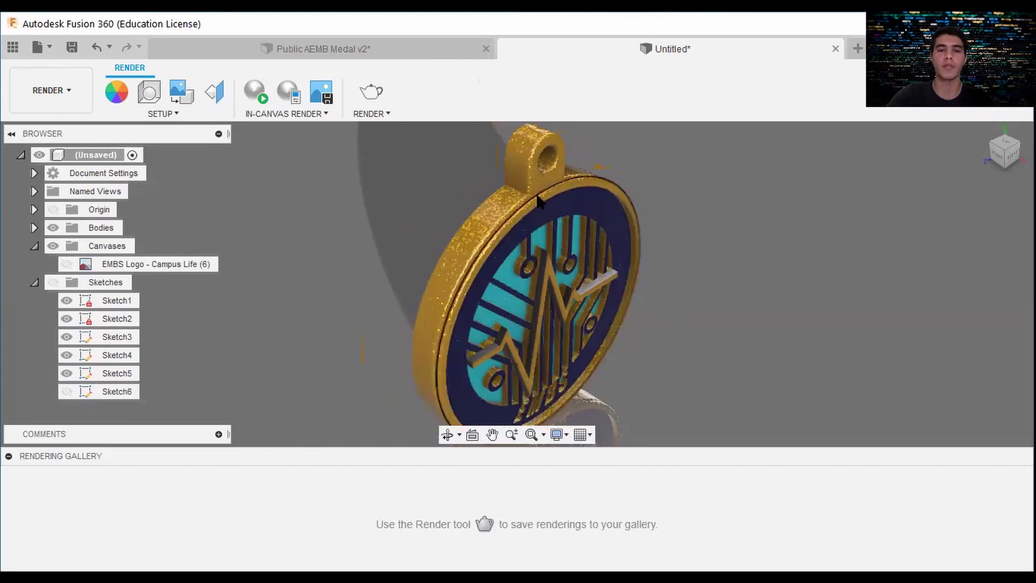
left_click(163, 113)
left_click(143, 162)
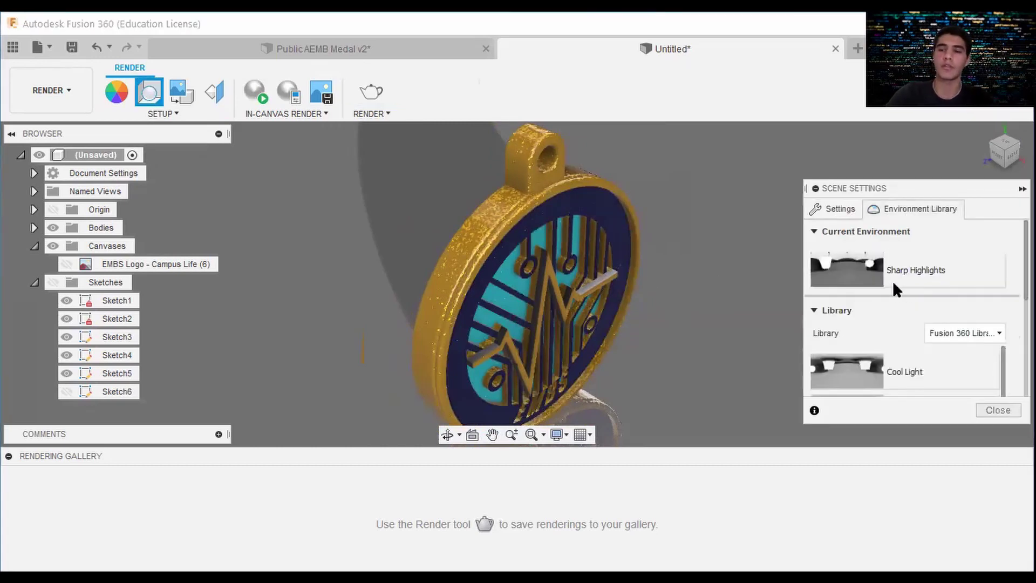
Try several library environments on the medal, including Rim Highlights and Soft Light
left_click(892, 365)
scroll(896, 372, "down", 1)
left_click(898, 378)
scroll(900, 376, "down", 2)
left_click(898, 373)
scroll(898, 371, "down", 1)
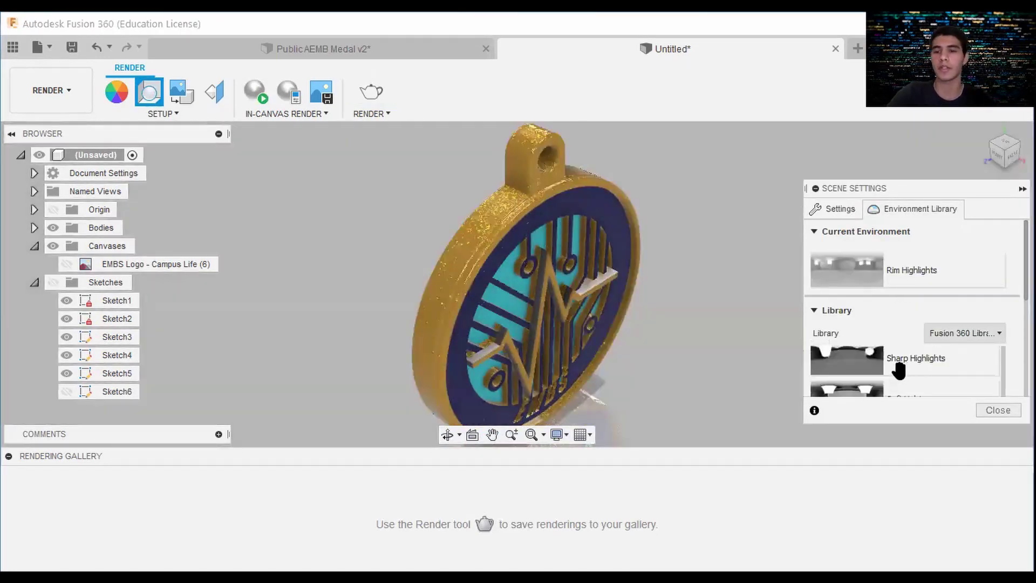
left_click(905, 358)
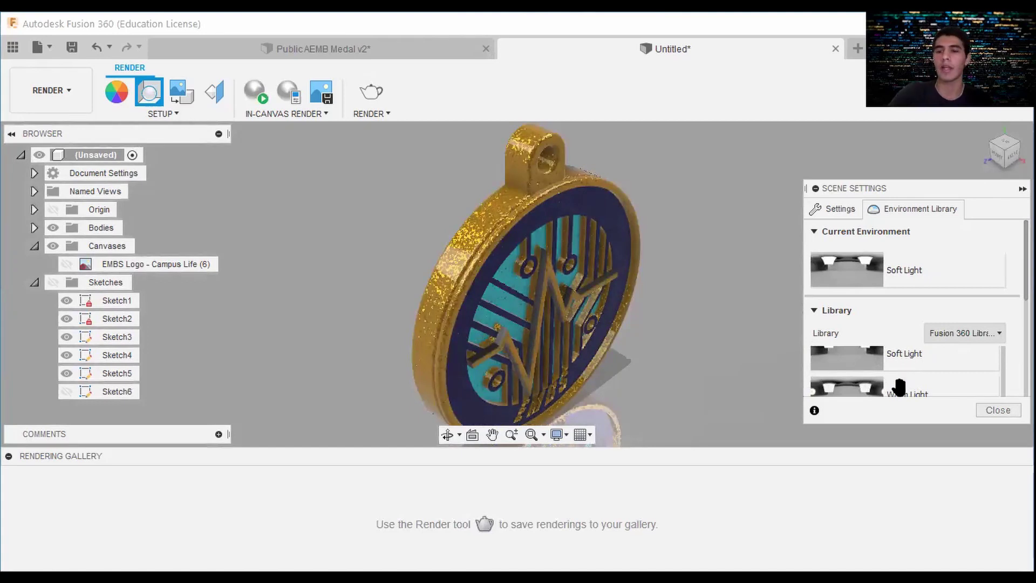
left_click(898, 385)
left_click(904, 356)
scroll(904, 376, "down", 1)
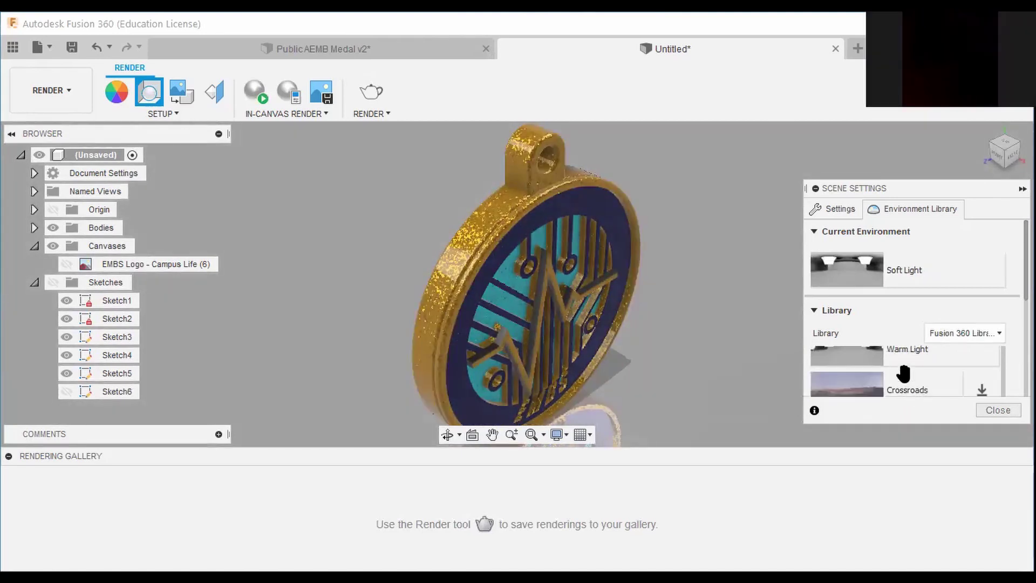
Set the scene environment to Warm Light and close the scene settings
scroll(905, 377, "up", 1)
left_click(908, 384)
scroll(983, 138, "down", 3)
middle_click_drag(655, 289, 652, 266)
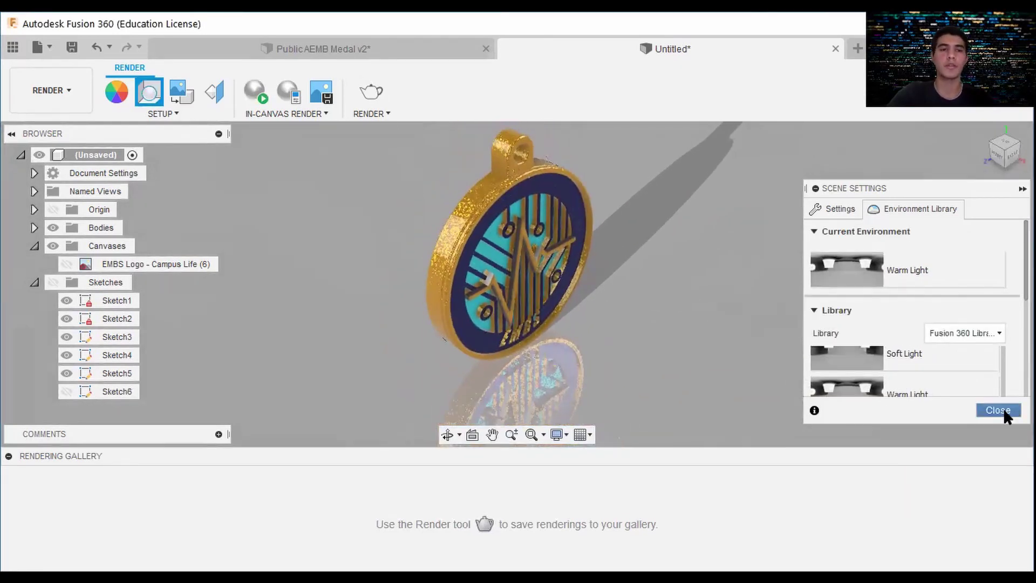
left_click(998, 410)
Save the design as Public EMBS Medal in My First Project and start a Final-quality cloud render at 1362 × 429 px
left_click(372, 91)
left_click(605, 317)
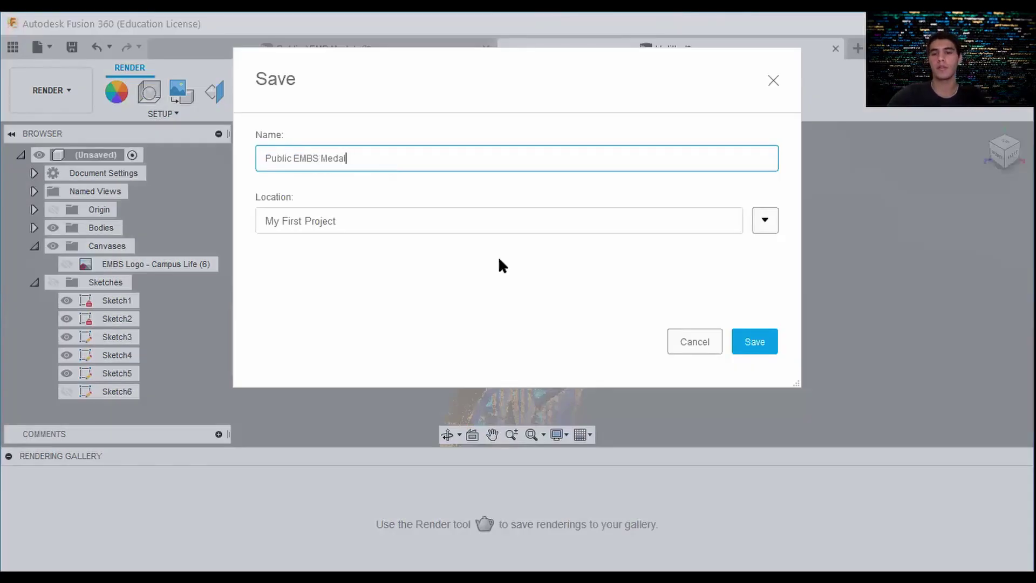
key("Return")
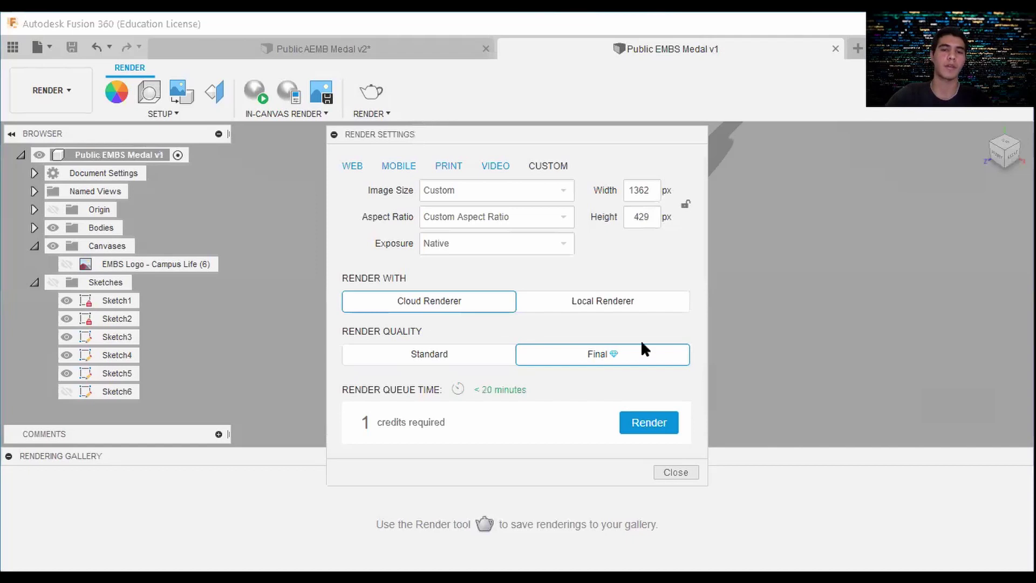
left_click(649, 424)
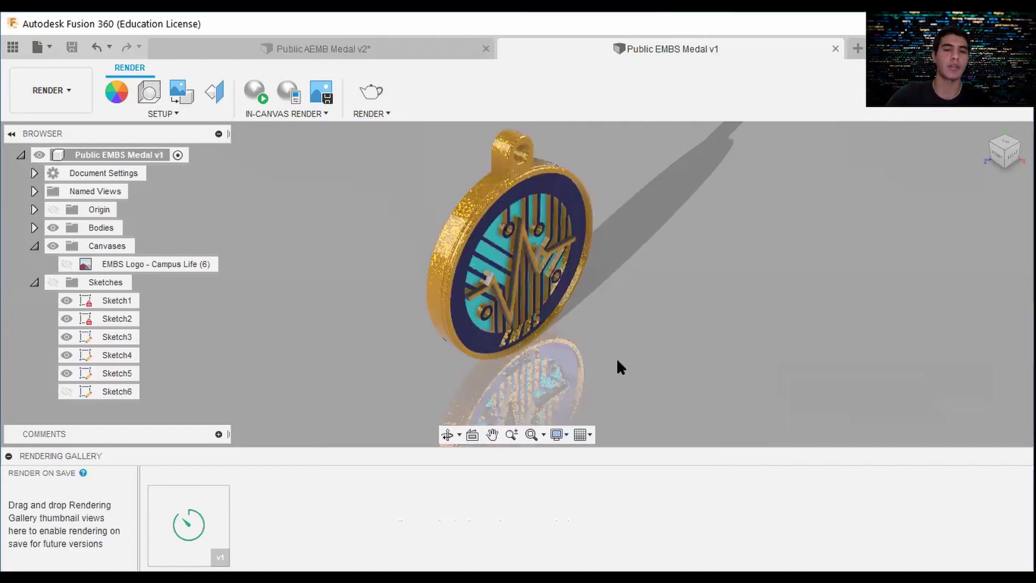
mouse_move(191, 509)
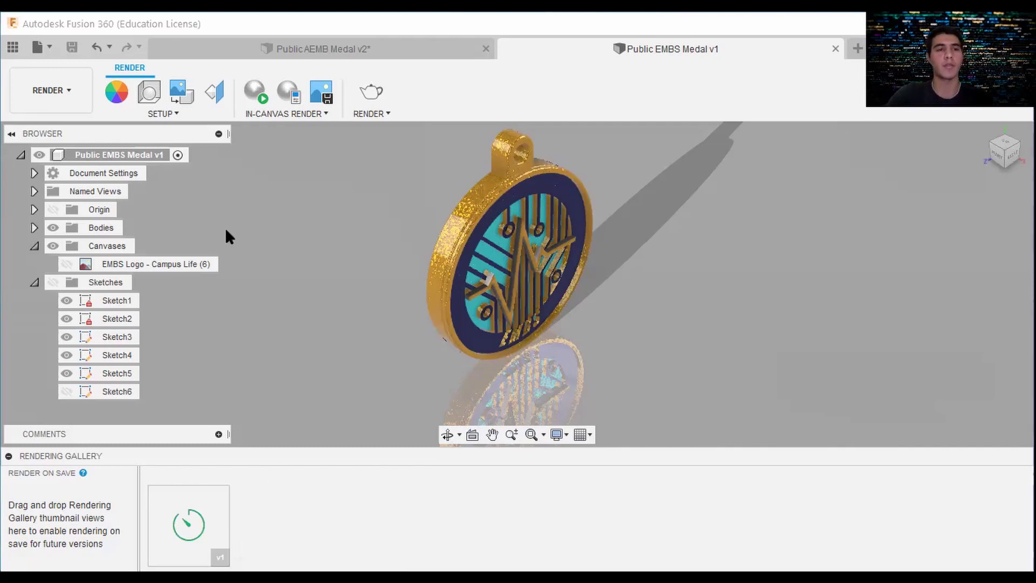
Capture the canvas as an image at the current document window size with anti-aliasing enabled
left_click(58, 96)
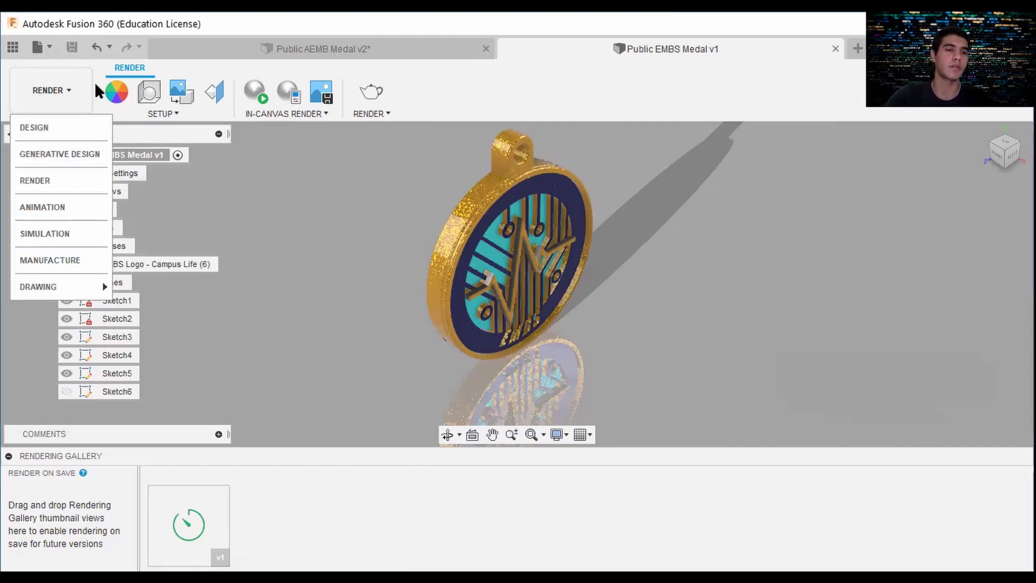
left_click(43, 48)
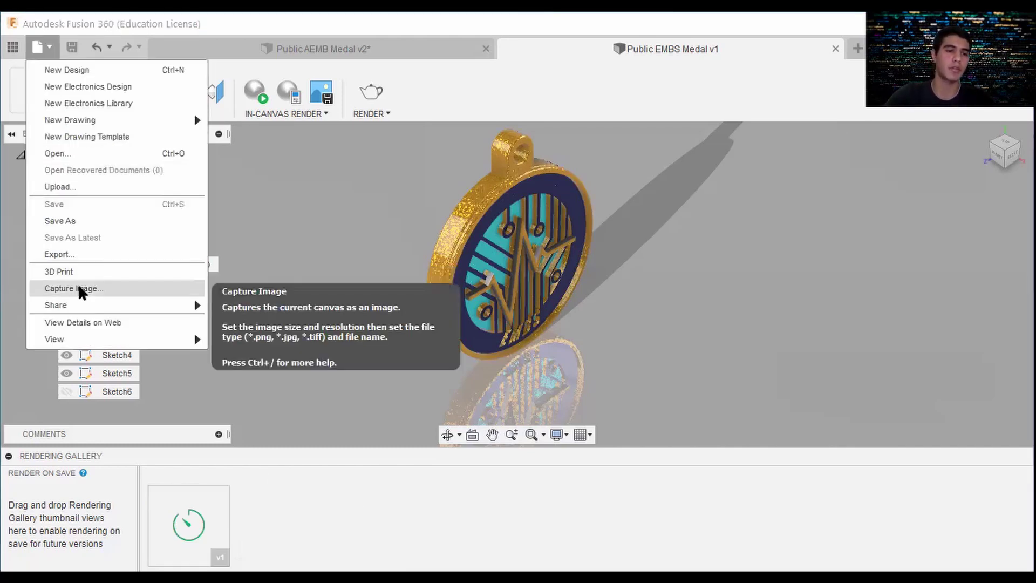
left_click(76, 288)
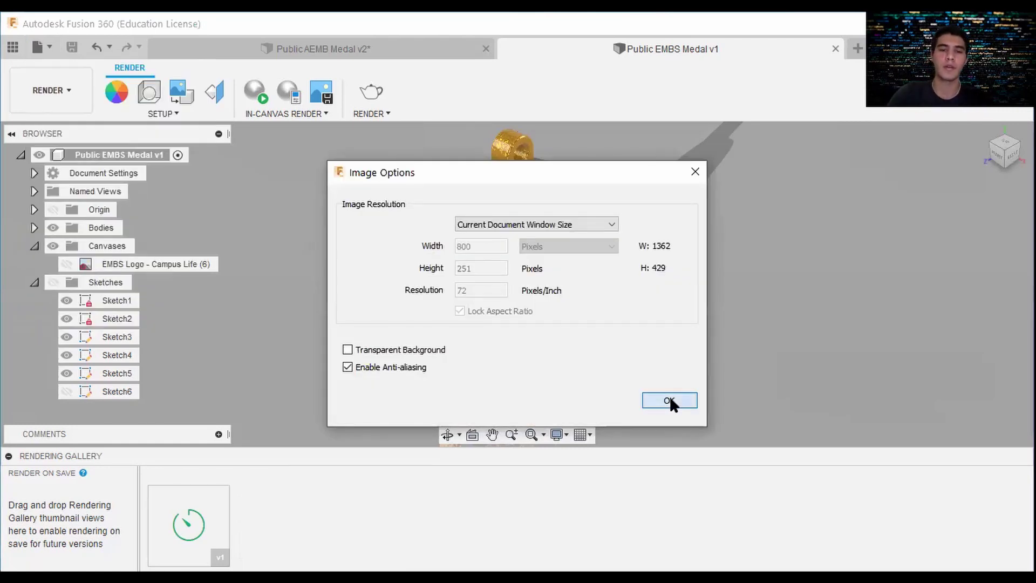
left_click(669, 401)
left_click(754, 435)
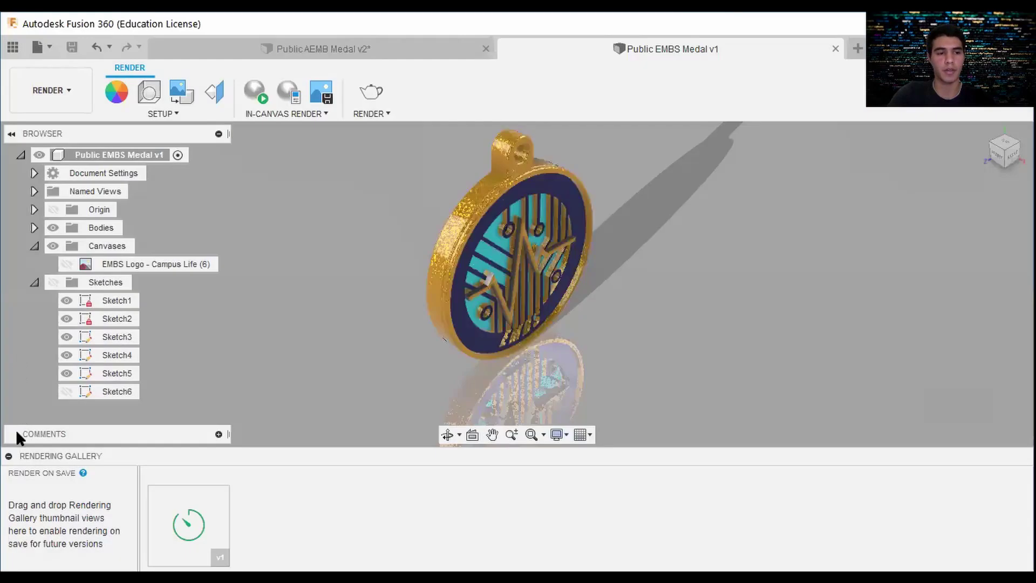